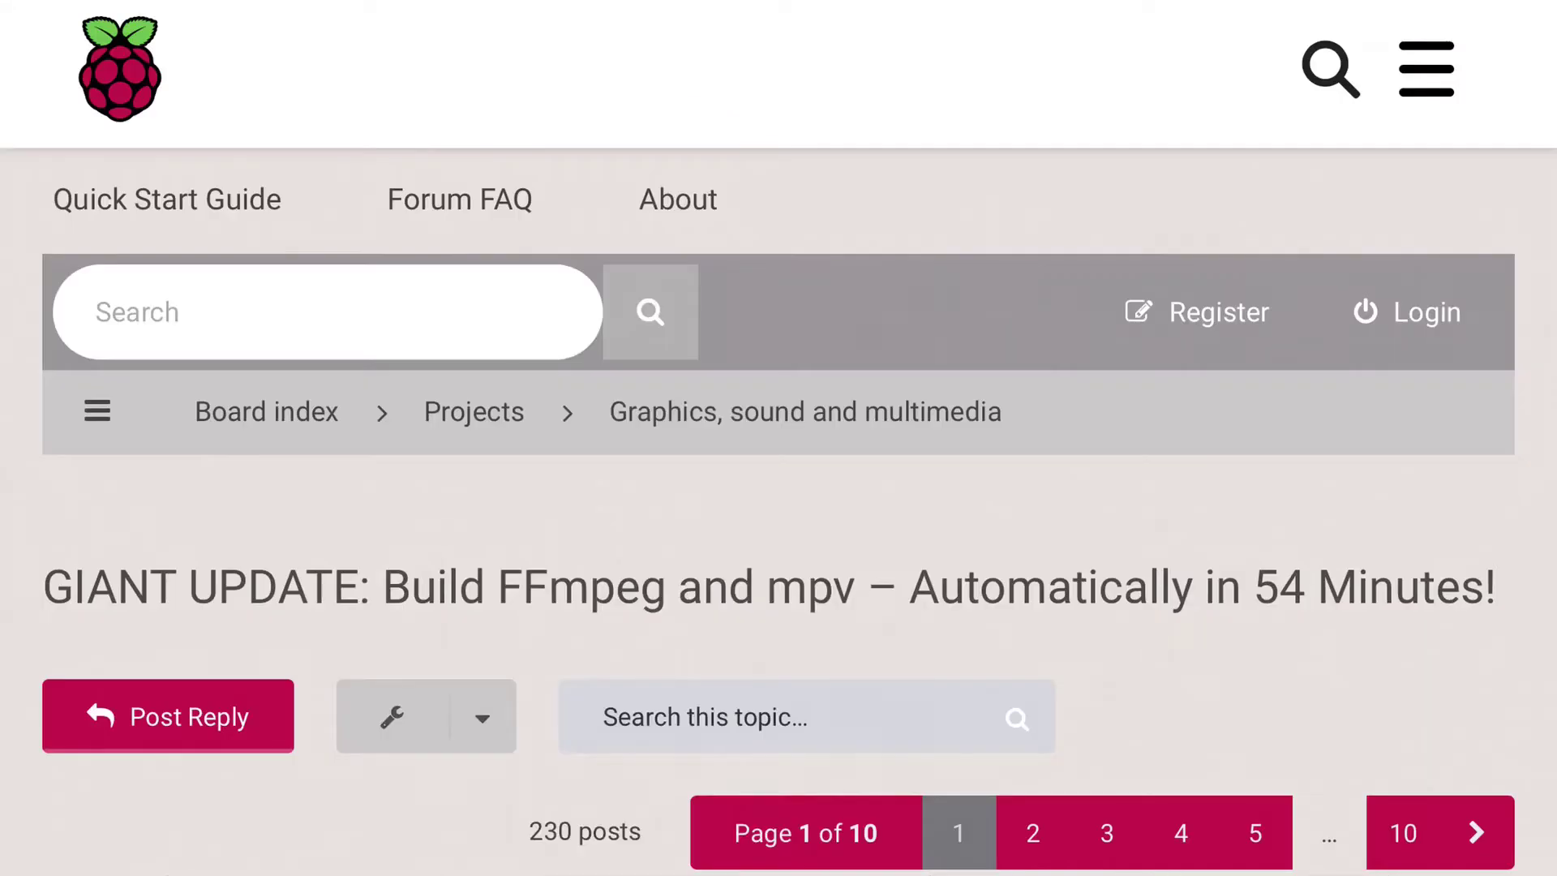
Scroll down the topic's first post to the ORIGINAL UPDATE and DUAL TECHNOLOGIES paragraphs.
{"action": "scroll", "coordinate": [778, 438], "scroll_direction": "down", "scroll_amount": 6}
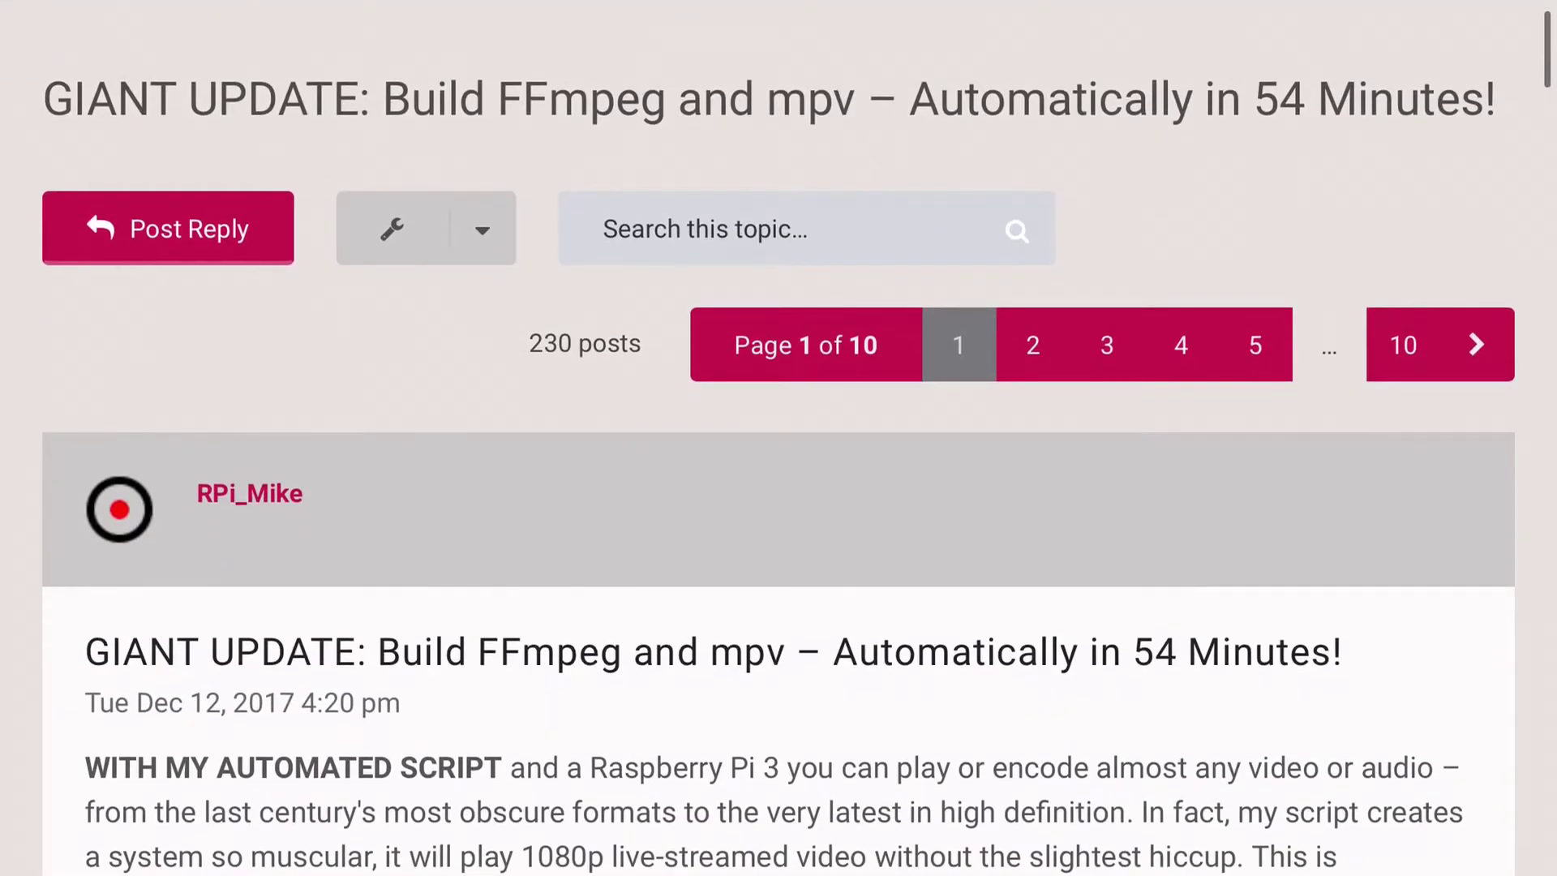
{"action": "scroll", "coordinate": [778, 438], "scroll_direction": "down", "scroll_amount": 5}
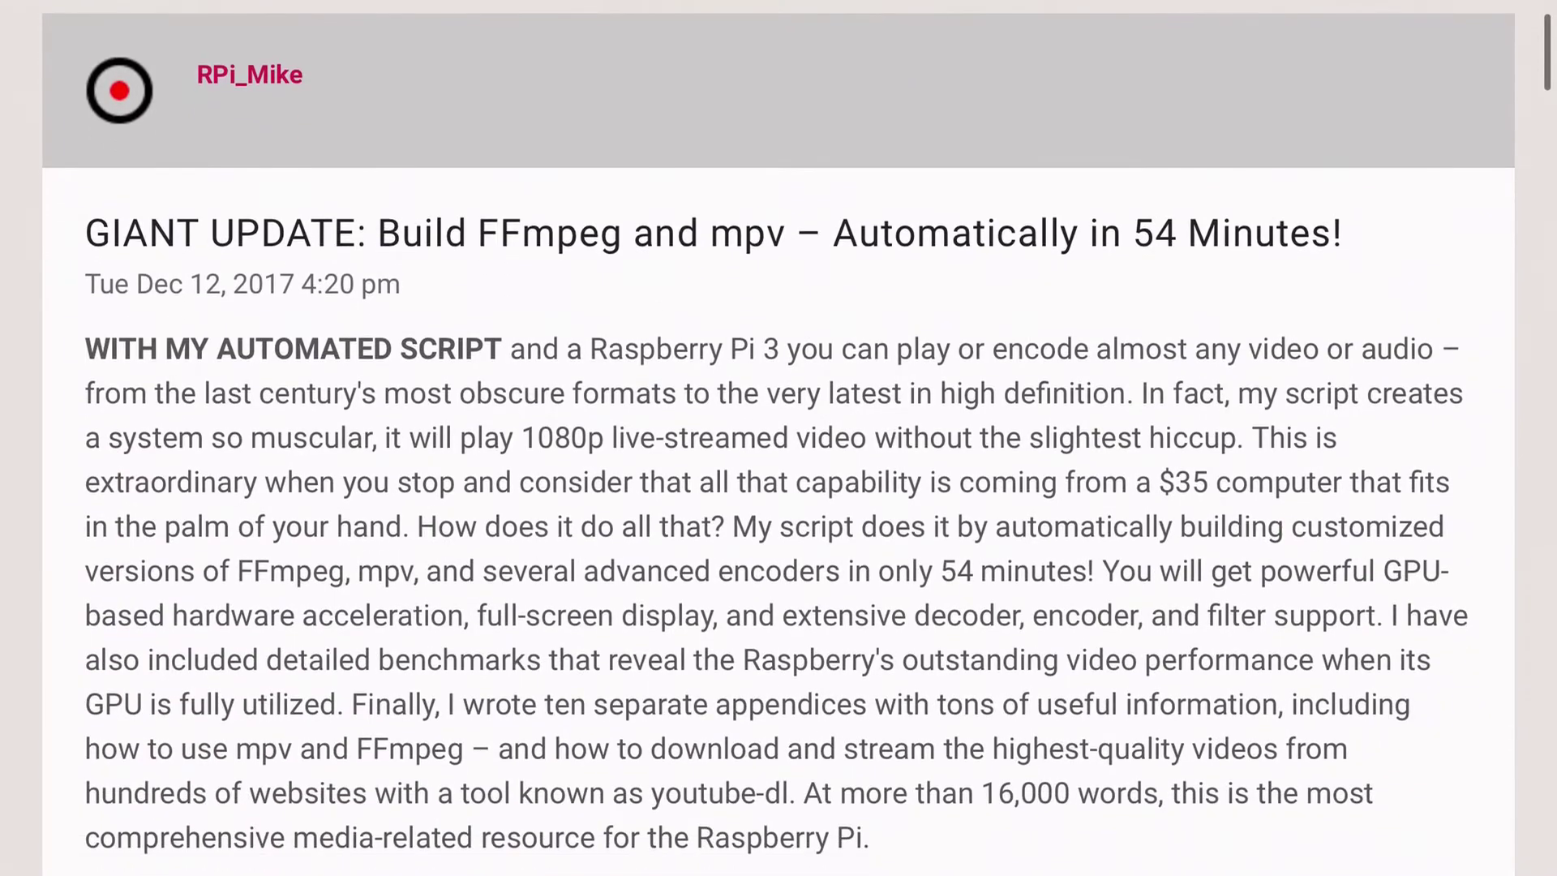
{"action": "scroll", "coordinate": [779, 438], "scroll_direction": "down", "scroll_amount": 13}
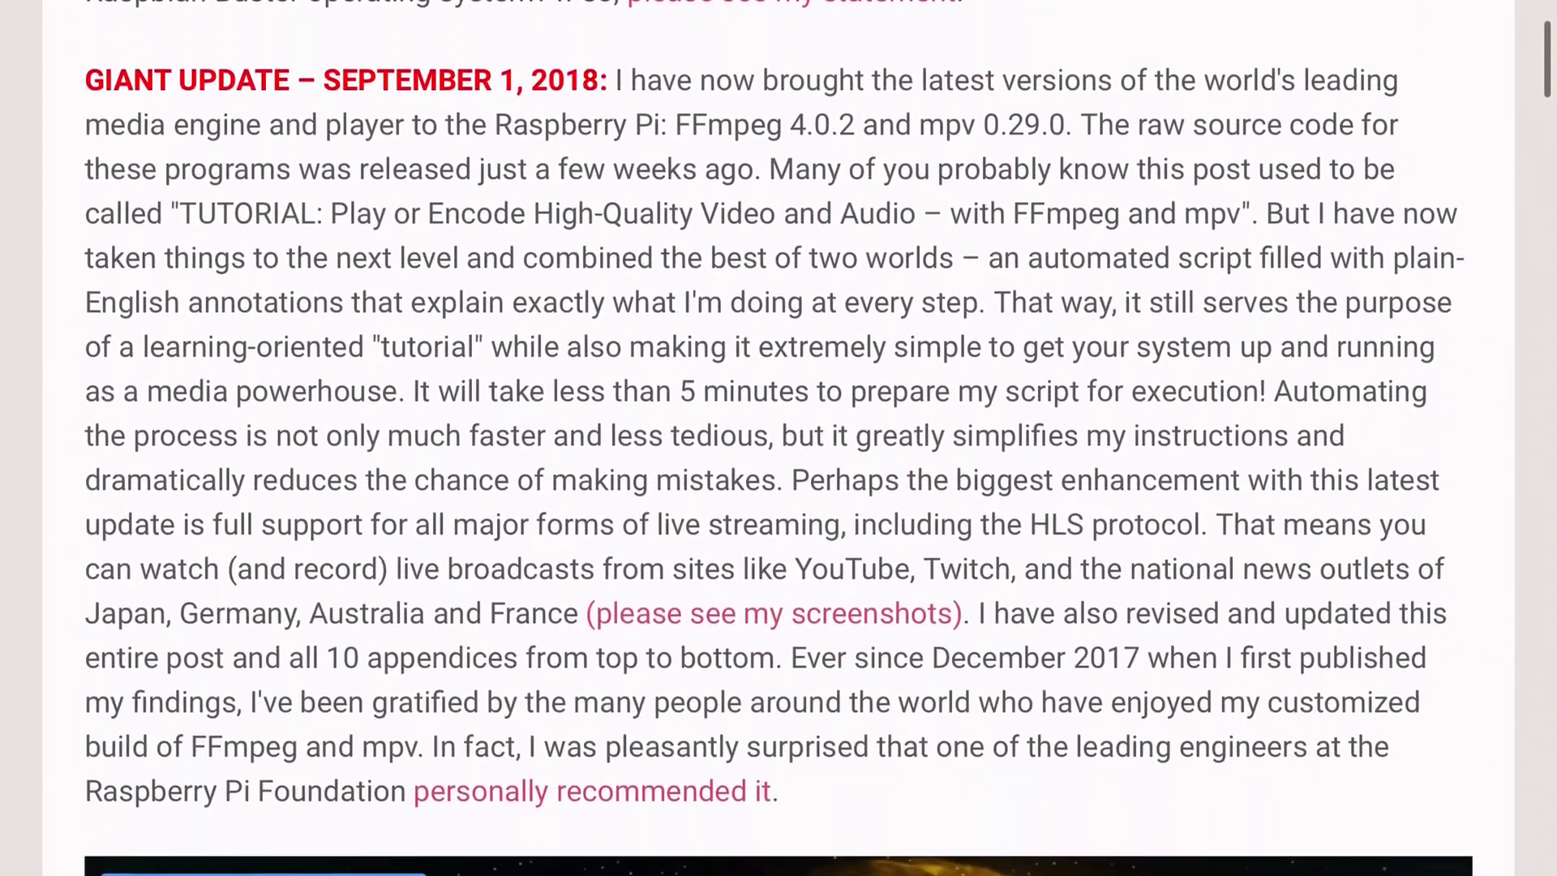
{"action": "scroll", "coordinate": [778, 438], "scroll_direction": "down", "scroll_amount": 9}
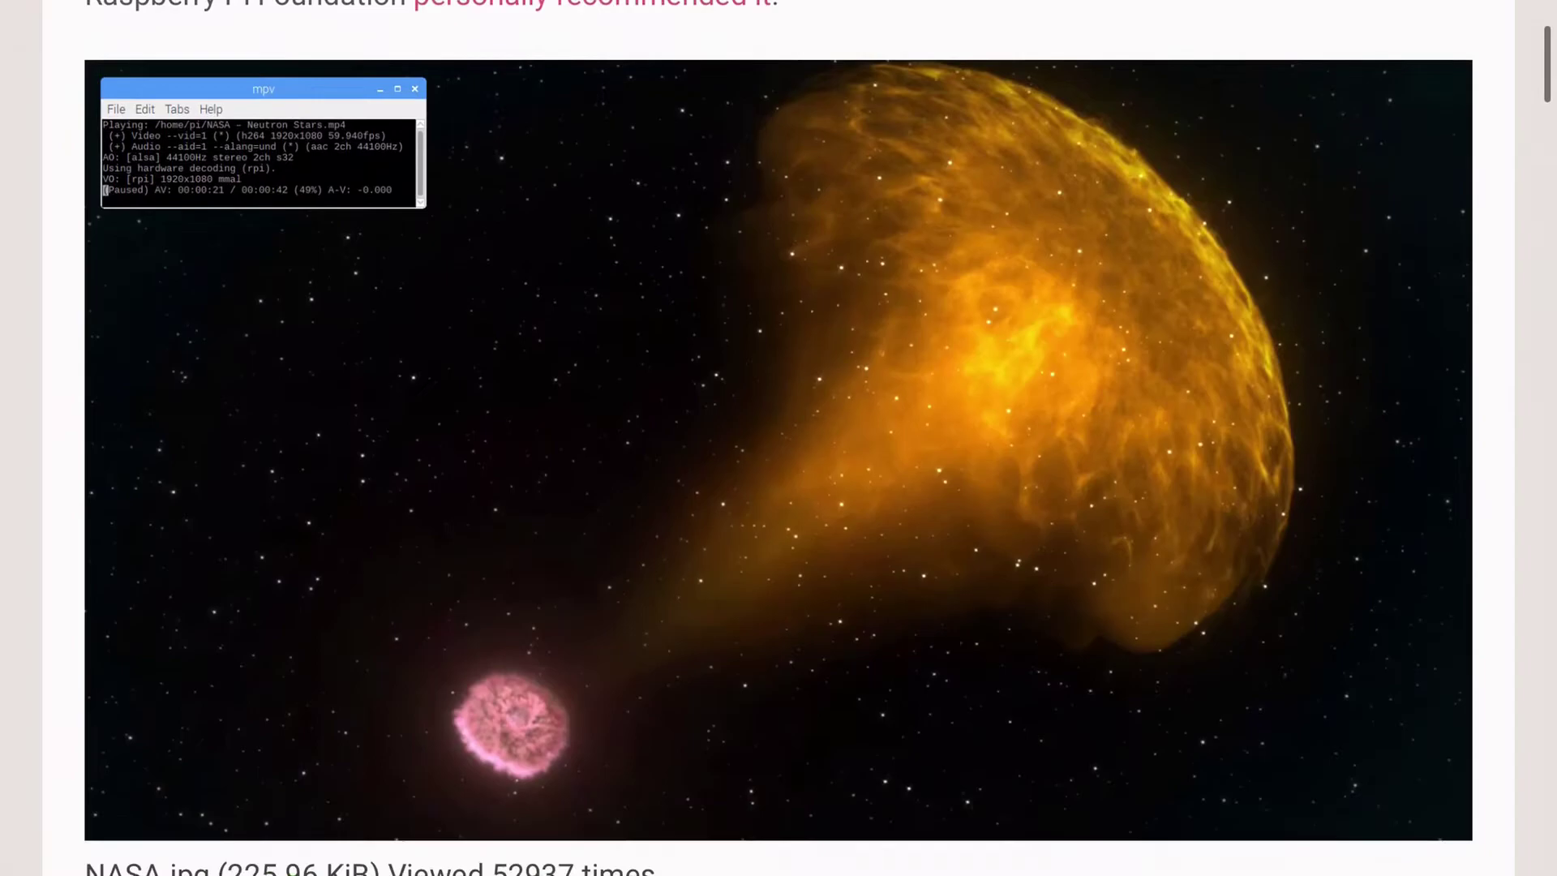
{"action": "scroll", "coordinate": [778, 438], "scroll_direction": "down", "scroll_amount": 13}
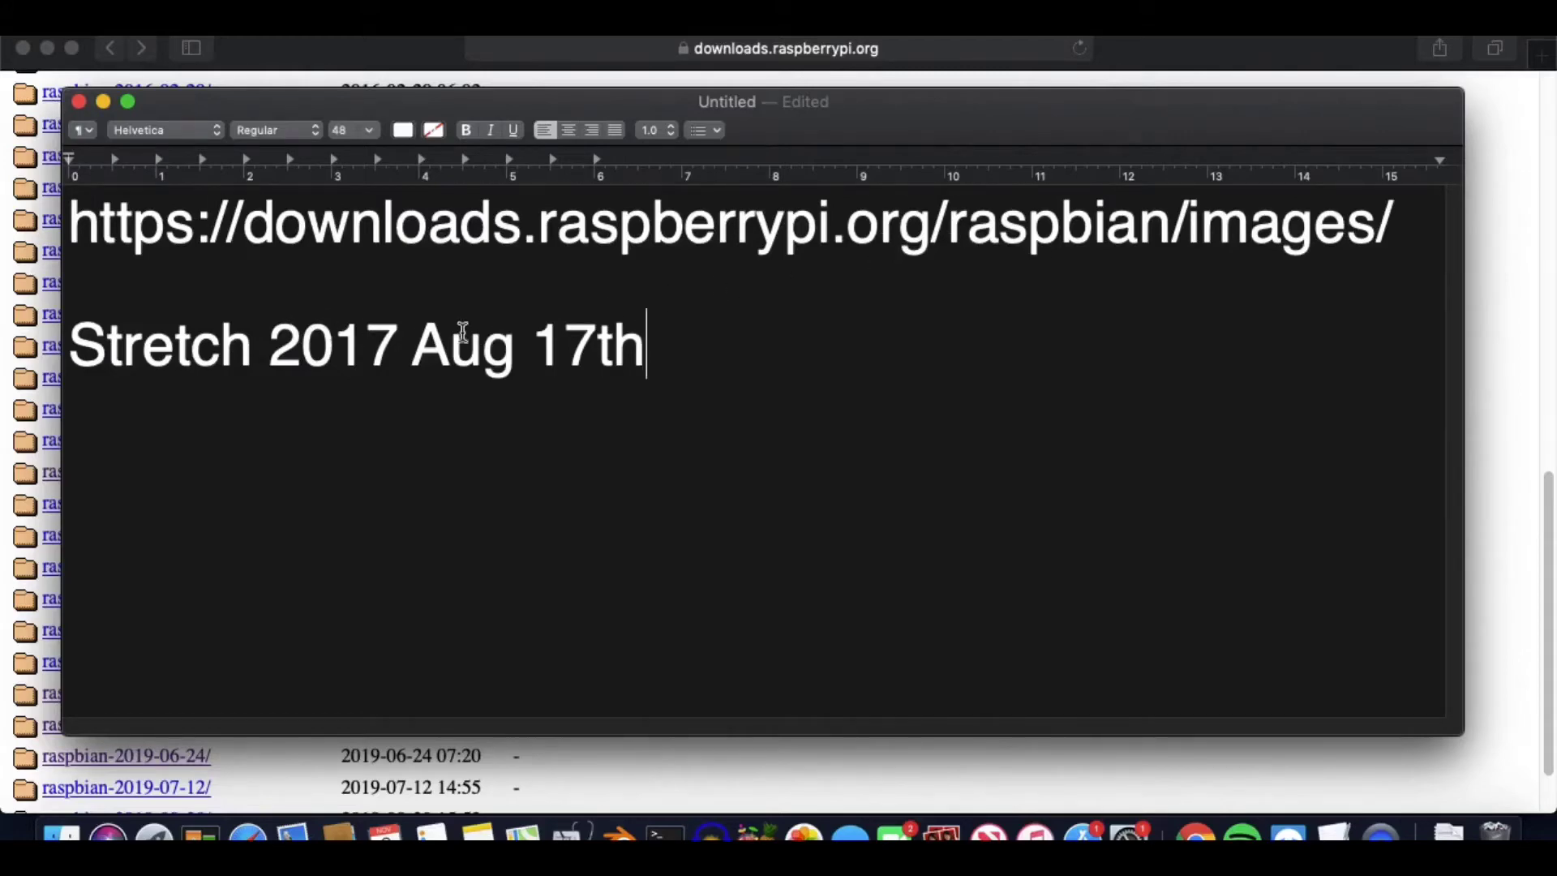
Highlight 'Stretch', the downloads.raspberrypi.org images address and '2017' in the TextEdit note.
{"action": "left_click_drag", "start_coordinate": [71, 339], "coordinate": [250, 334]}
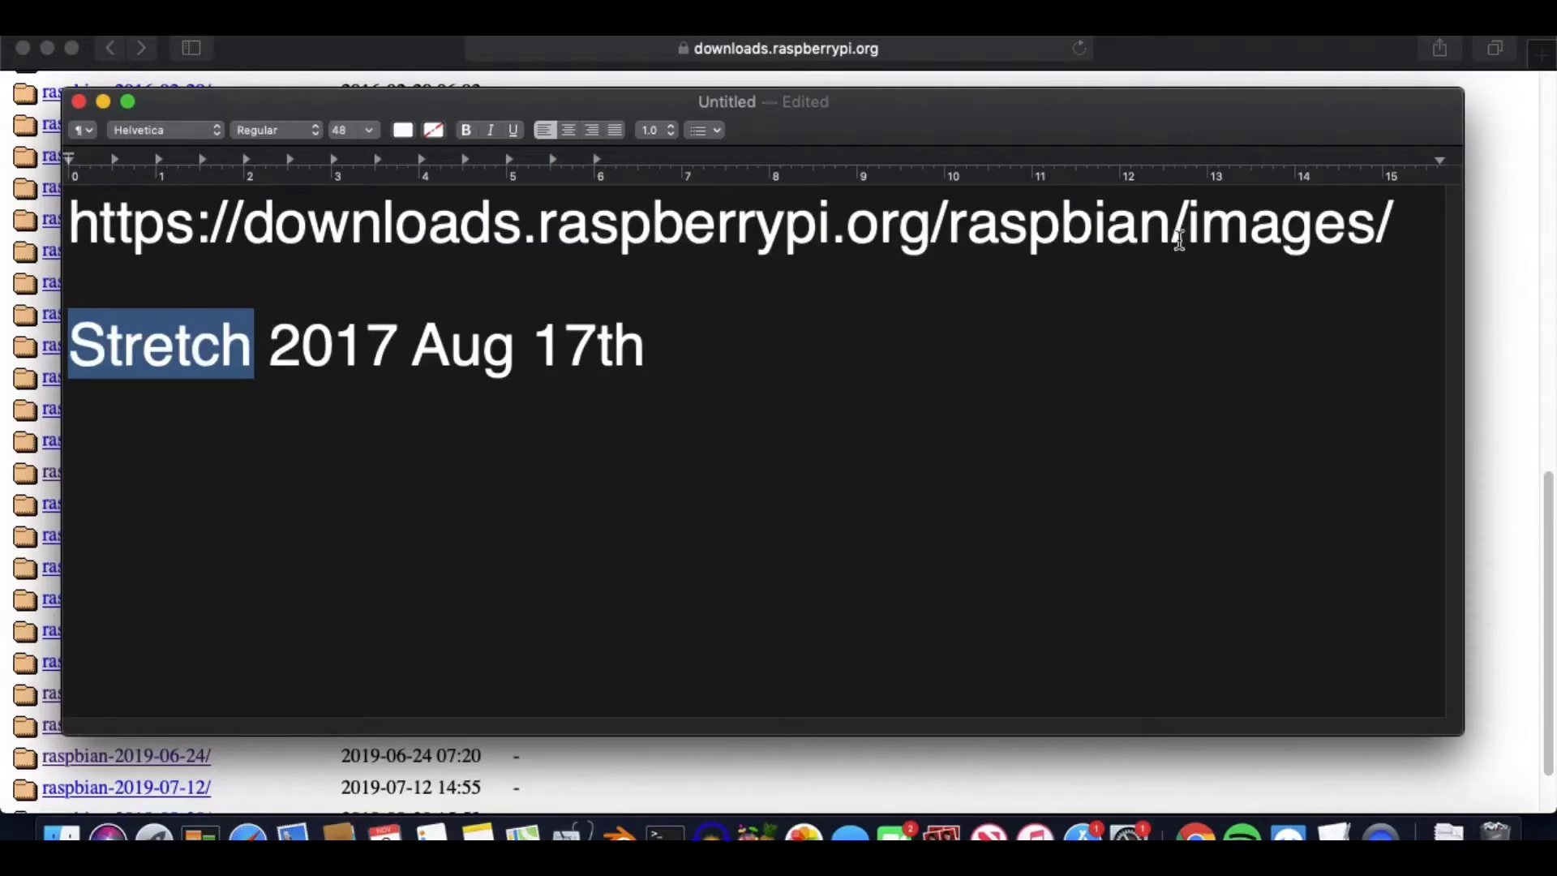
{"action": "left_click", "coordinate": [1251, 227]}
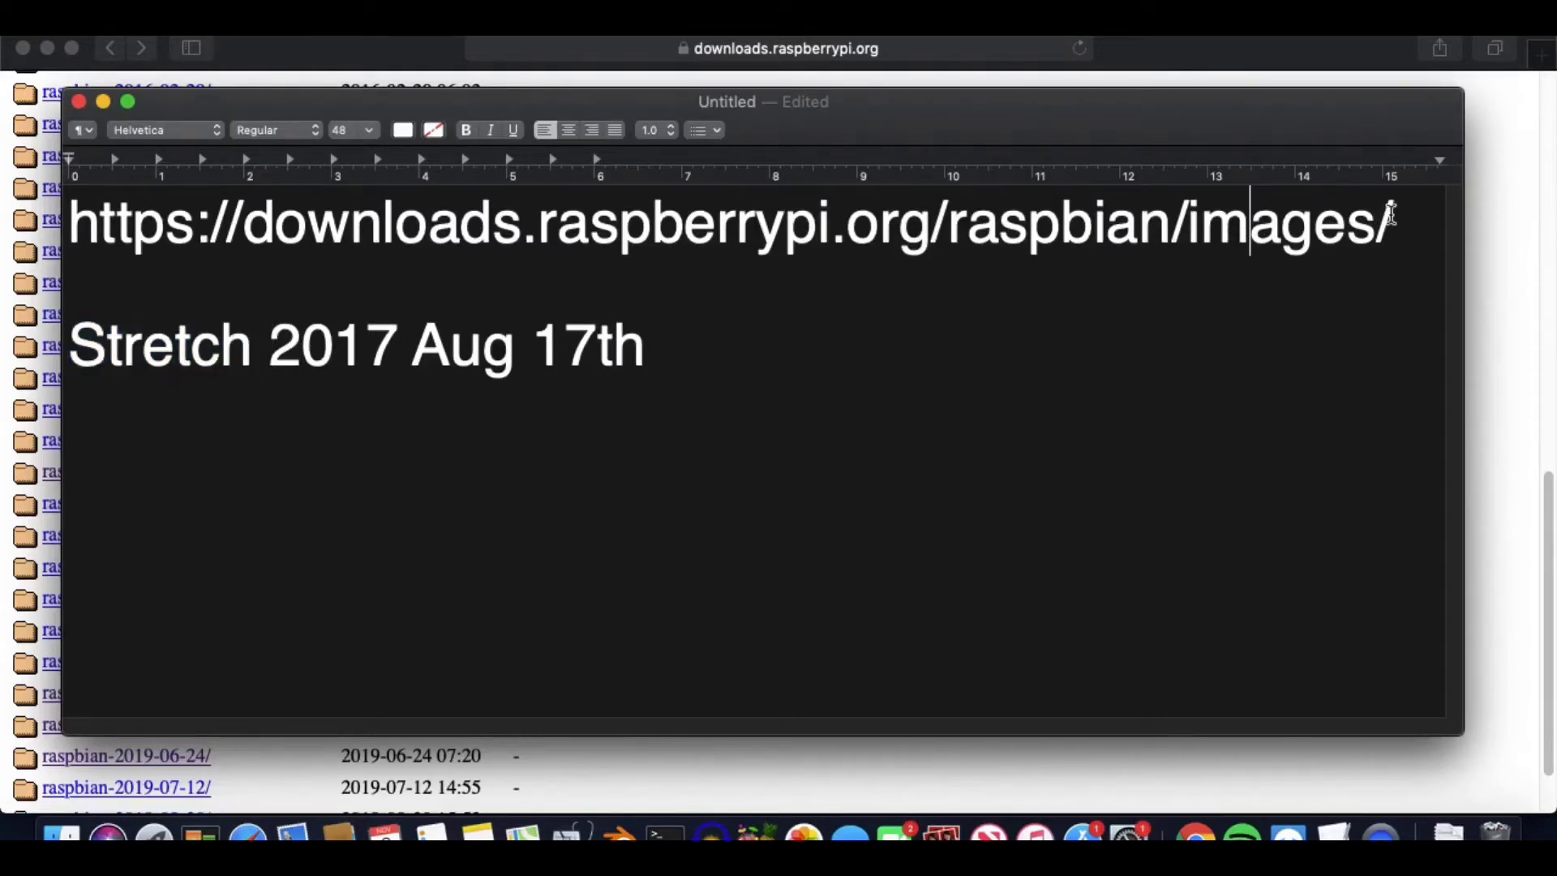
{"action": "left_click_drag", "start_coordinate": [1390, 223], "coordinate": [70, 227]}
{"action": "right_click", "coordinate": [112, 227]}
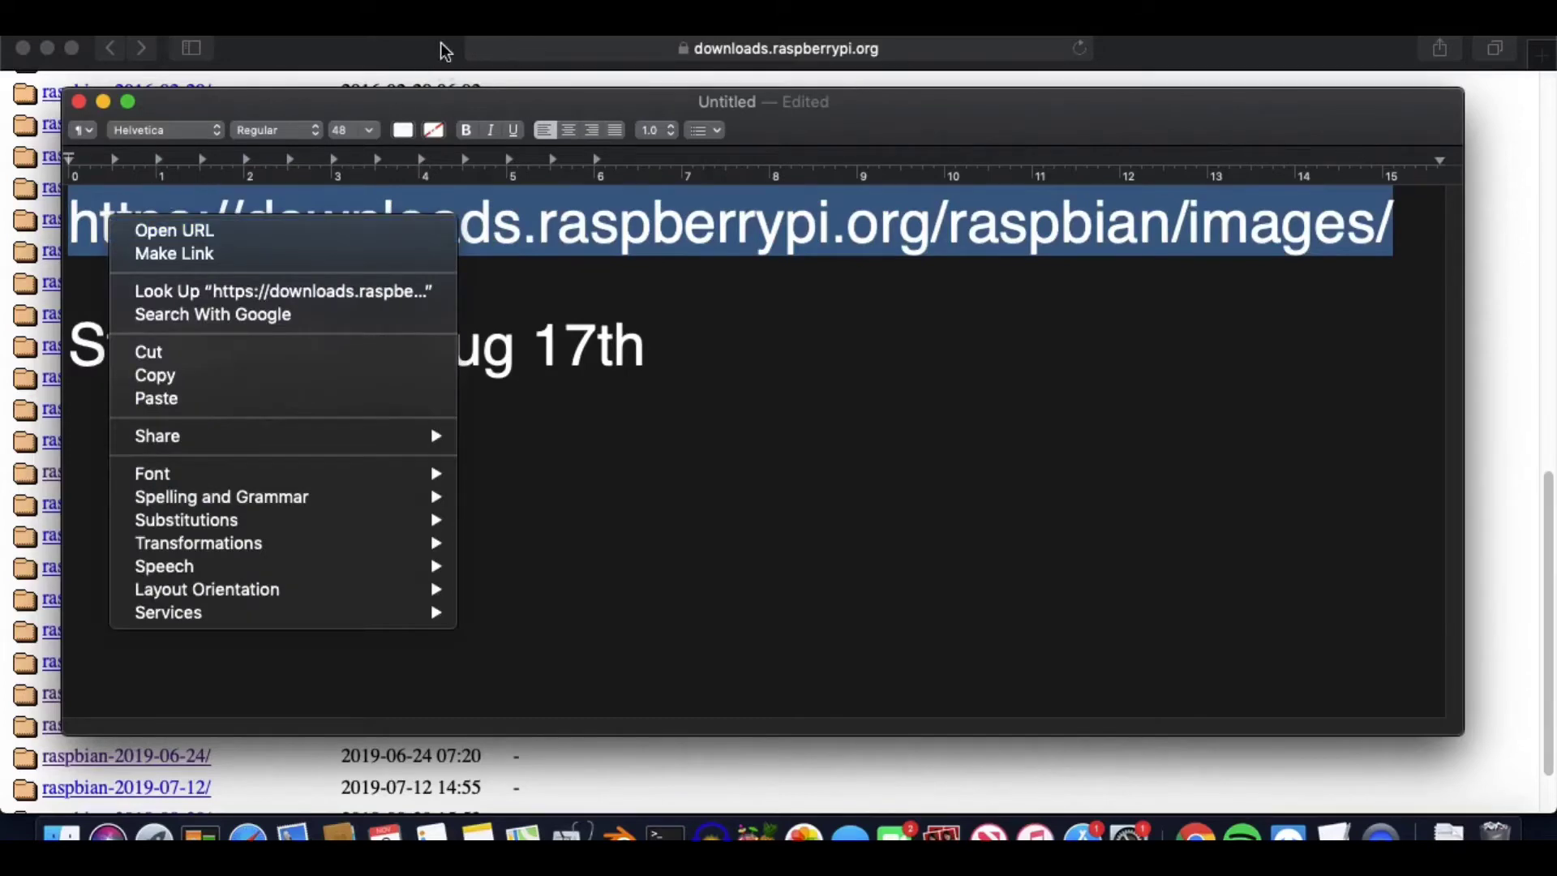
{"action": "left_click", "coordinate": [467, 121]}
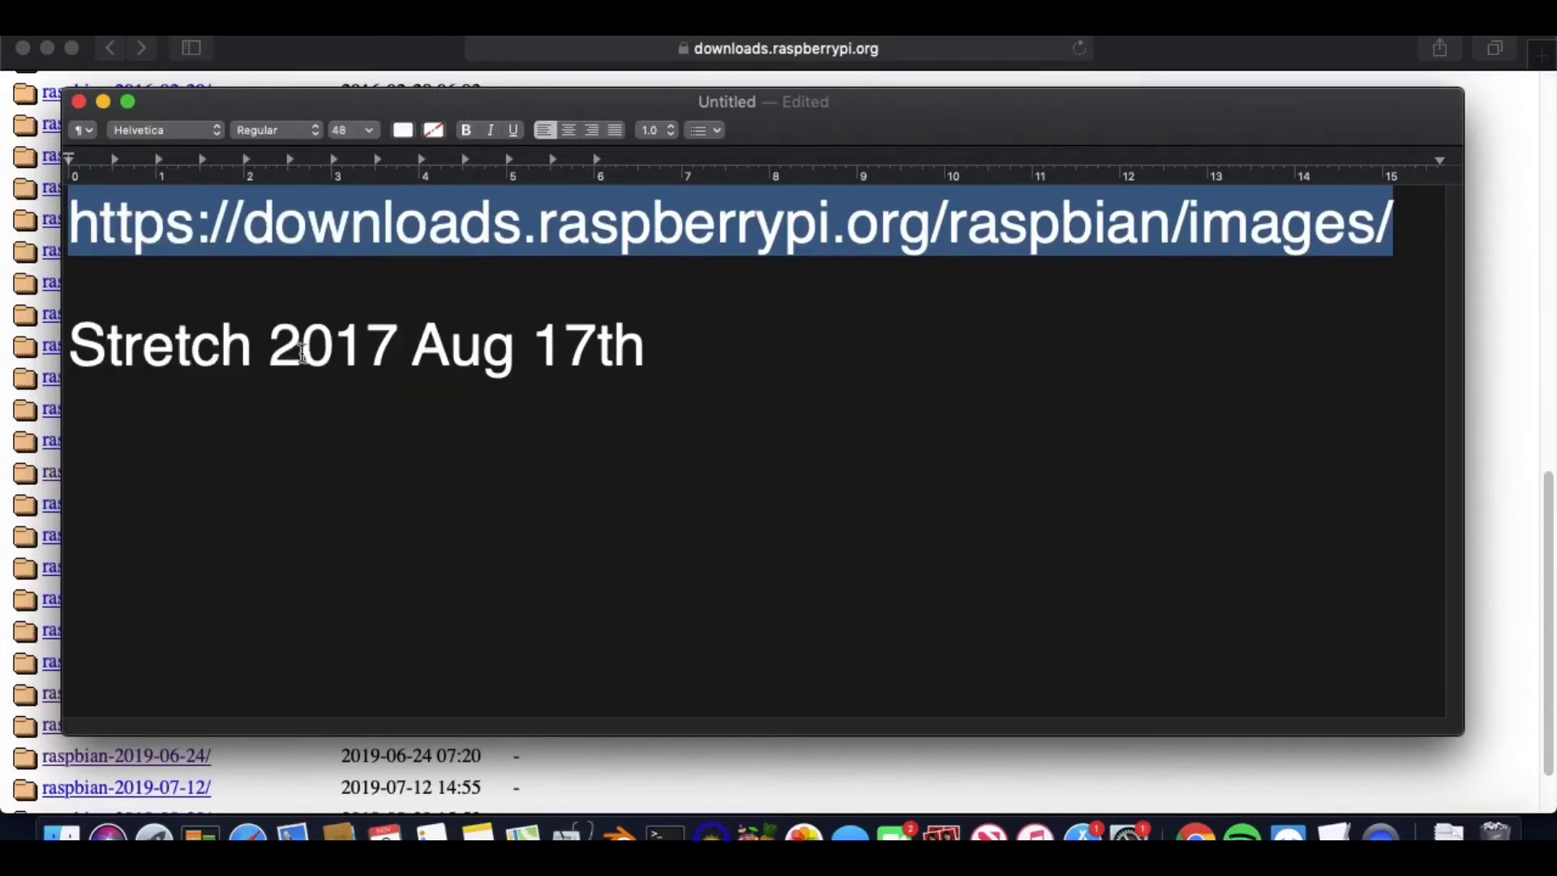
{"action": "left_click_drag", "start_coordinate": [280, 349], "coordinate": [402, 348]}
Open raspbian-2017-08-17/ and download 2017-08-16-raspbian-stretch.zip, allowing downloads from downloads.raspberrypi.org.
{"action": "left_click", "coordinate": [393, 40]}
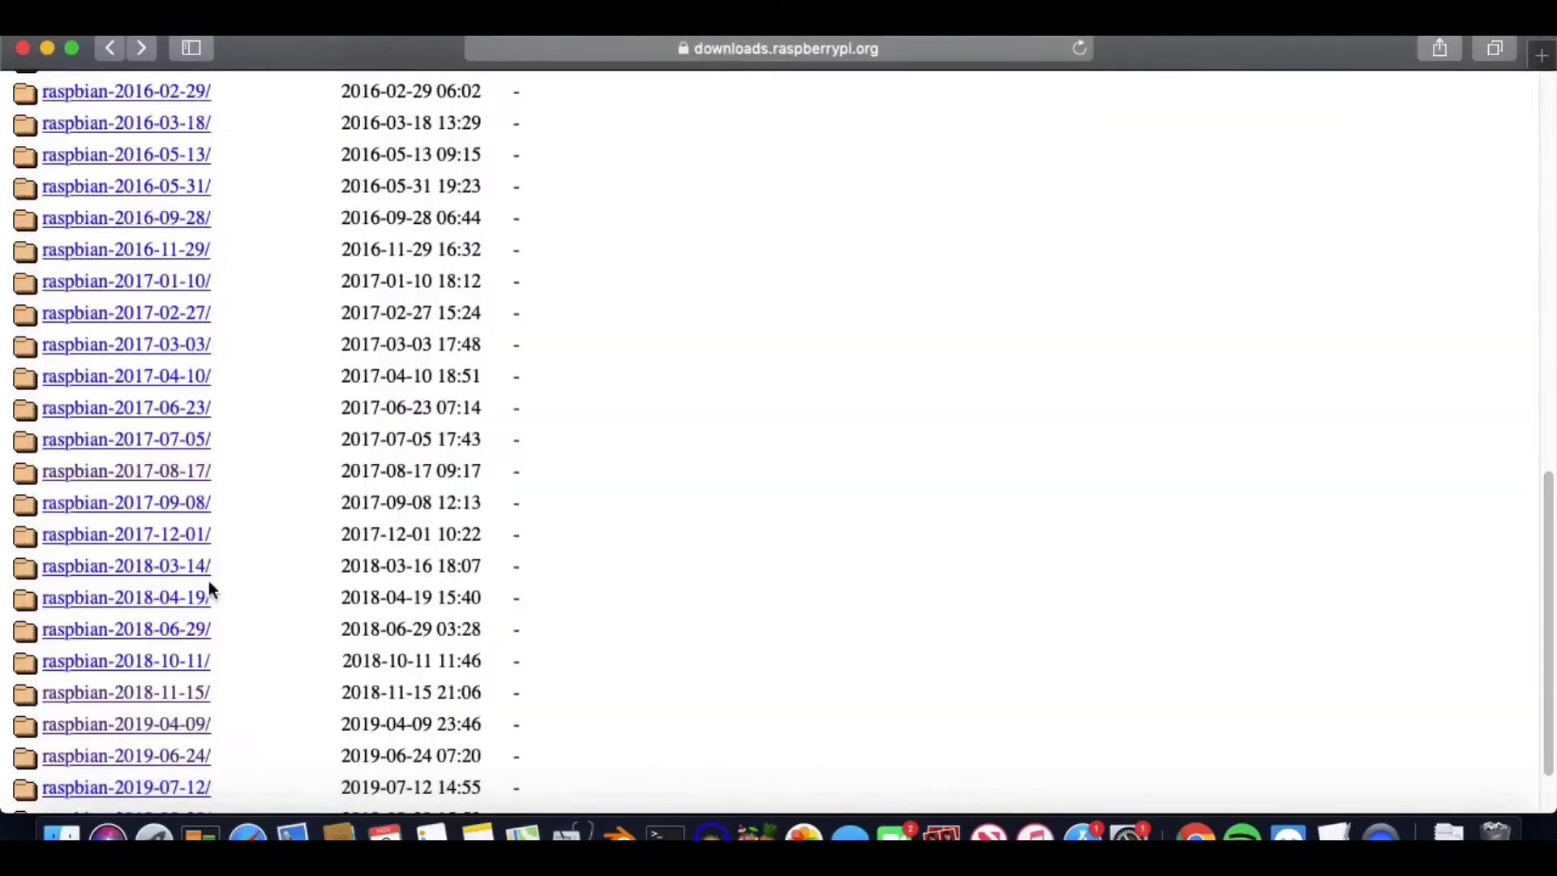
{"action": "left_click_drag", "start_coordinate": [173, 477], "coordinate": [111, 483]}
{"action": "left_click", "coordinate": [229, 469]}
{"action": "left_click", "coordinate": [154, 467]}
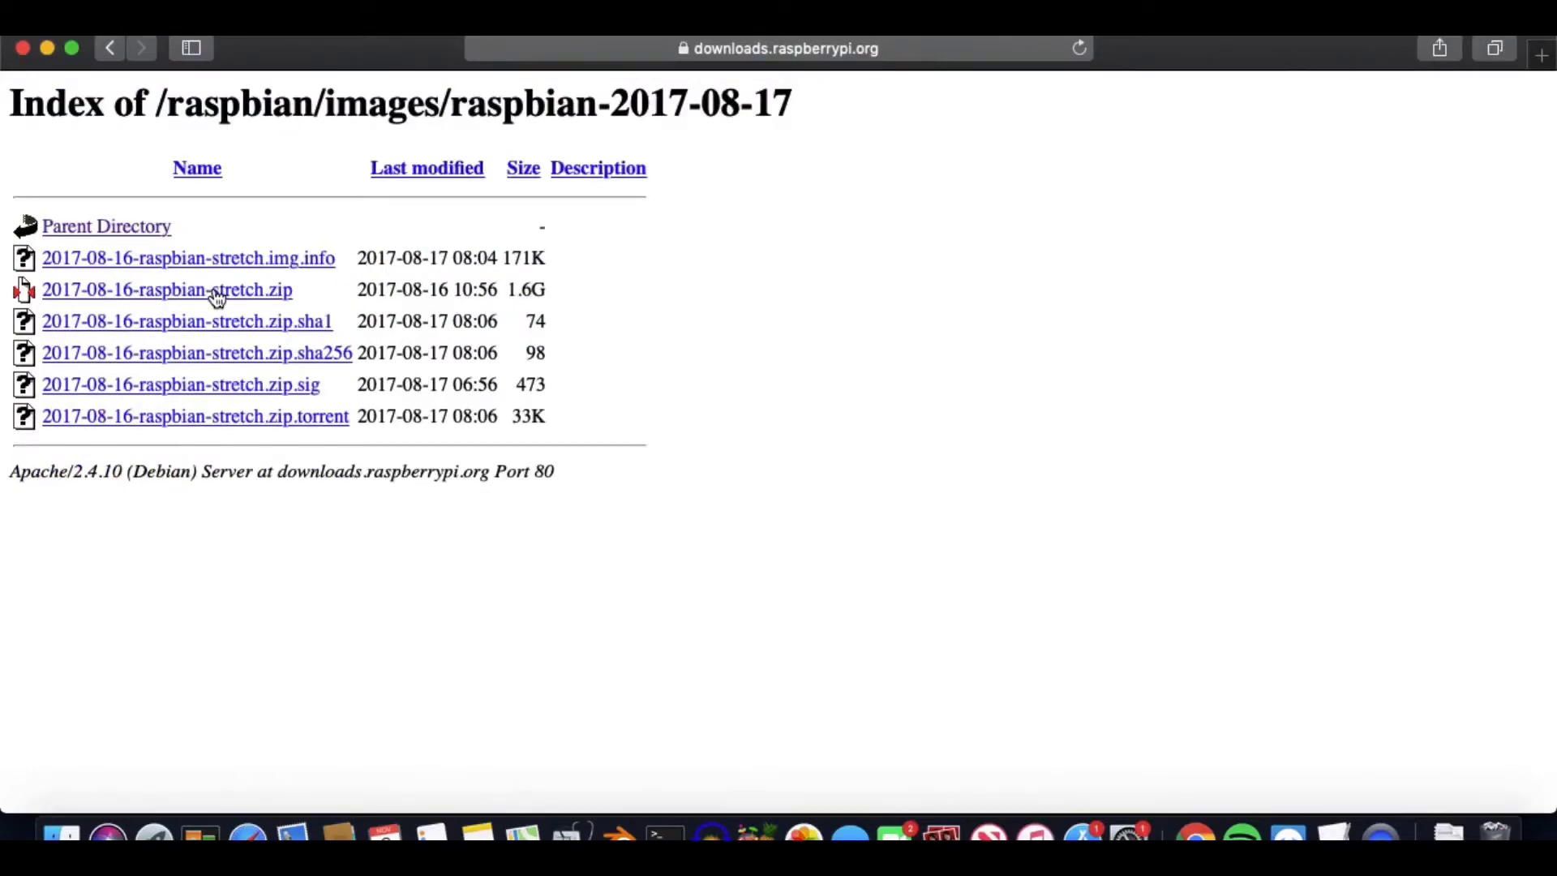
{"action": "left_click", "coordinate": [270, 292]}
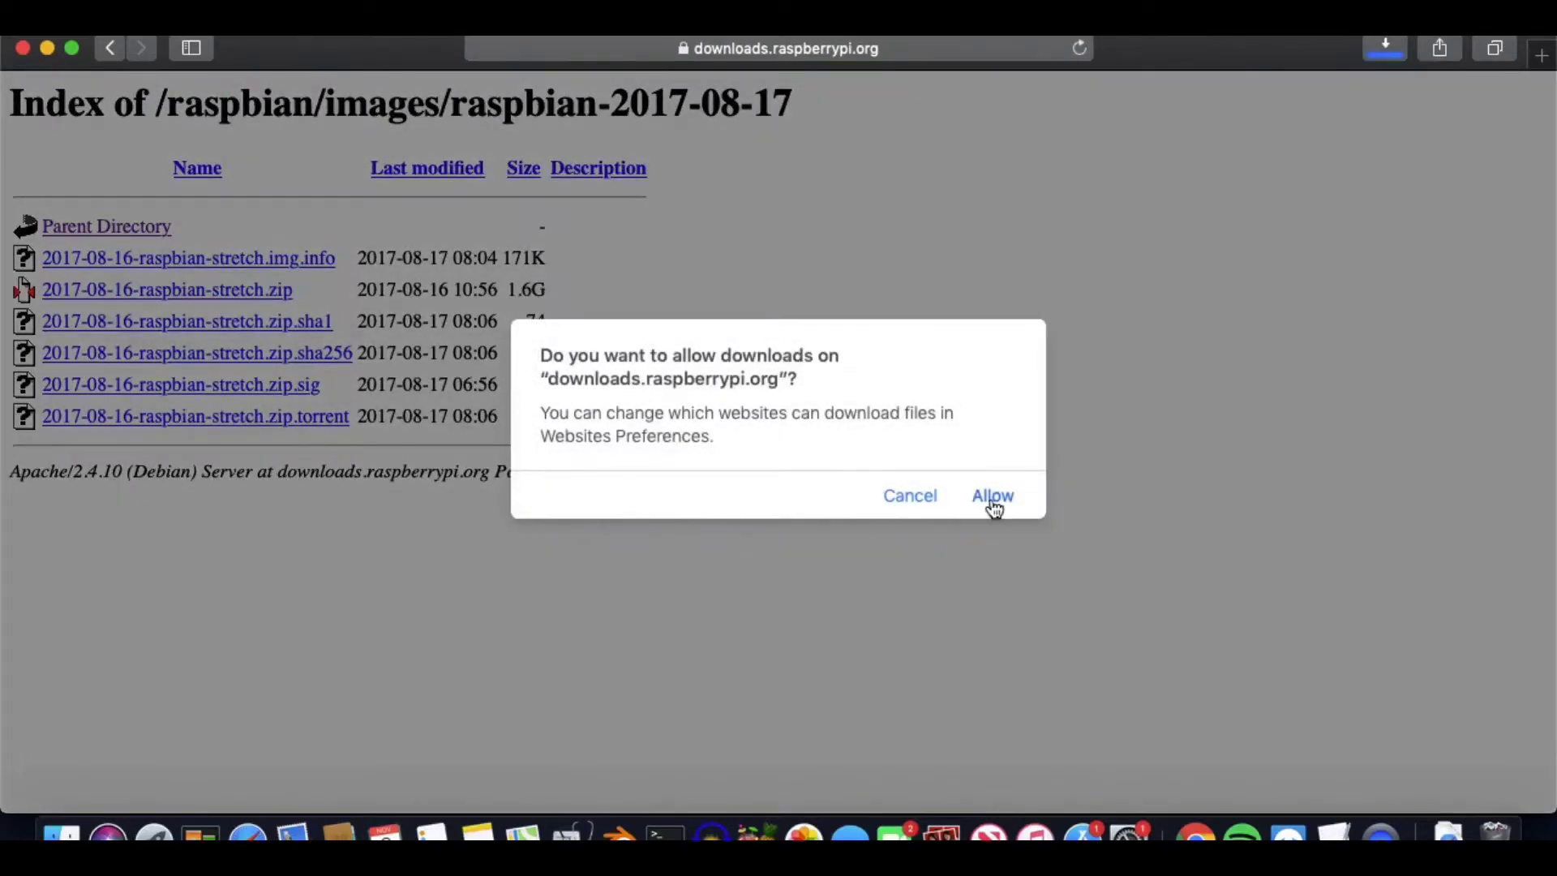
{"action": "left_click", "coordinate": [993, 497]}
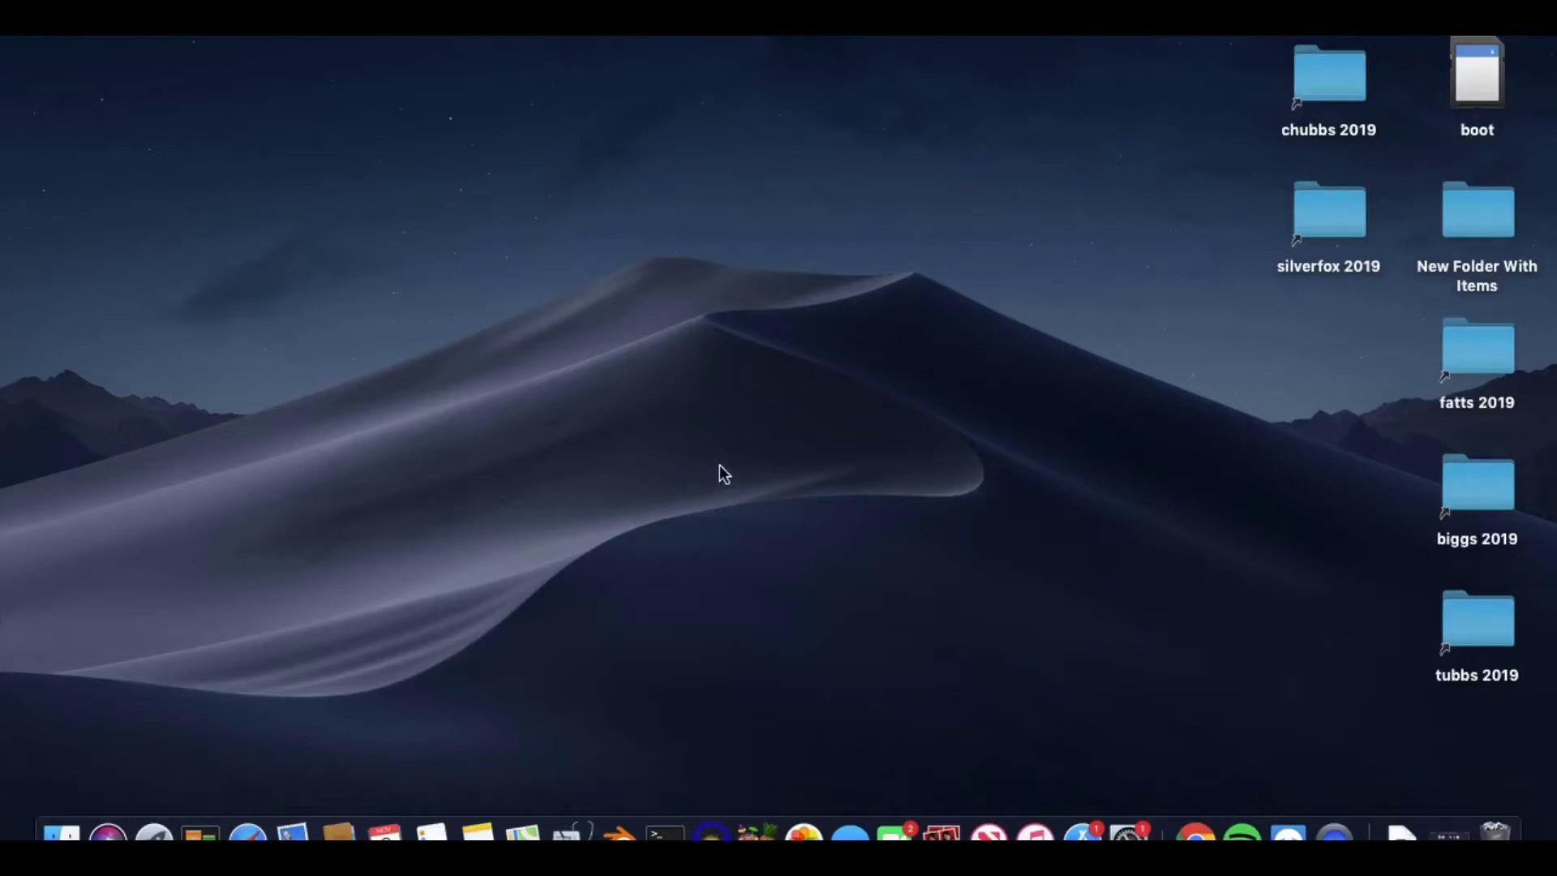
Launch SD Card Formatter by searching 'sd for' and move its window up and left.
{"action": "key", "text": "super+space"}
{"action": "type", "text": "sd for"}
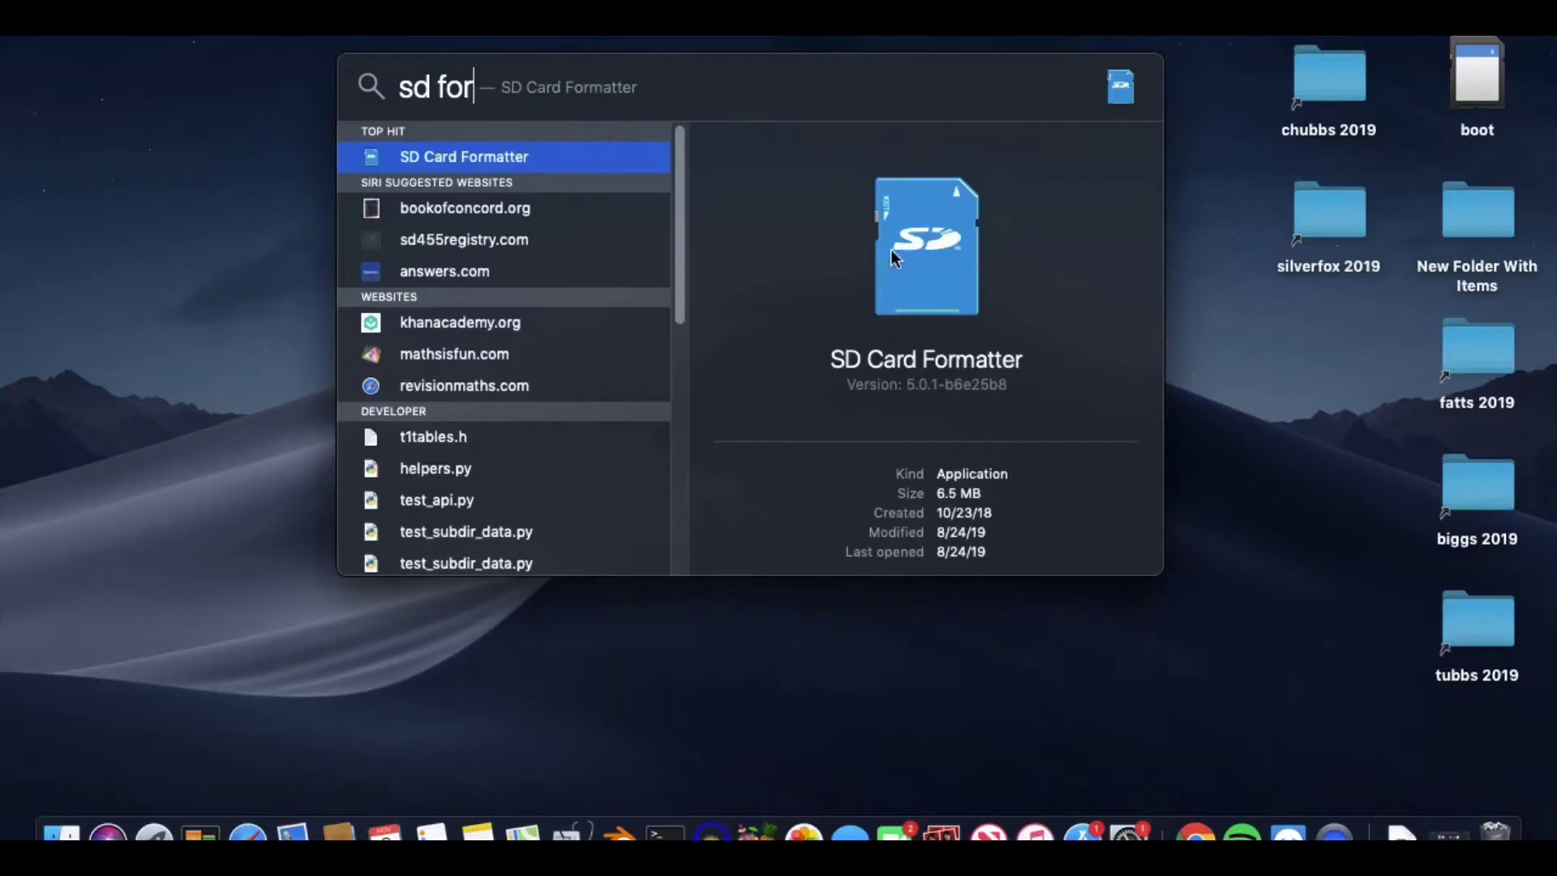
{"action": "key", "text": "Return"}
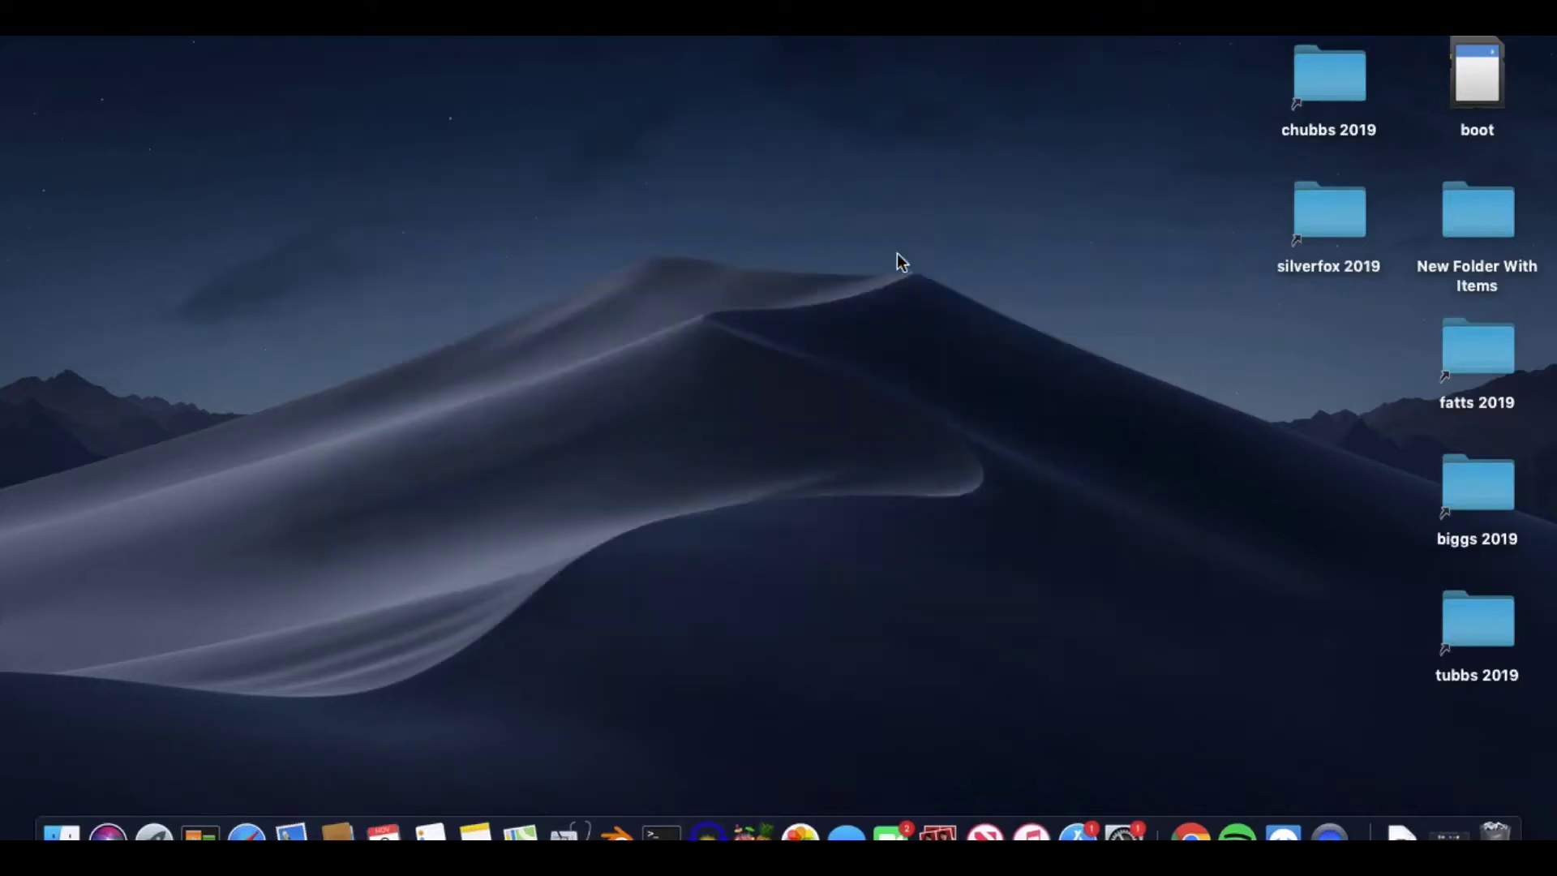
{"action": "left_click_drag", "start_coordinate": [865, 222], "coordinate": [709, 124]}
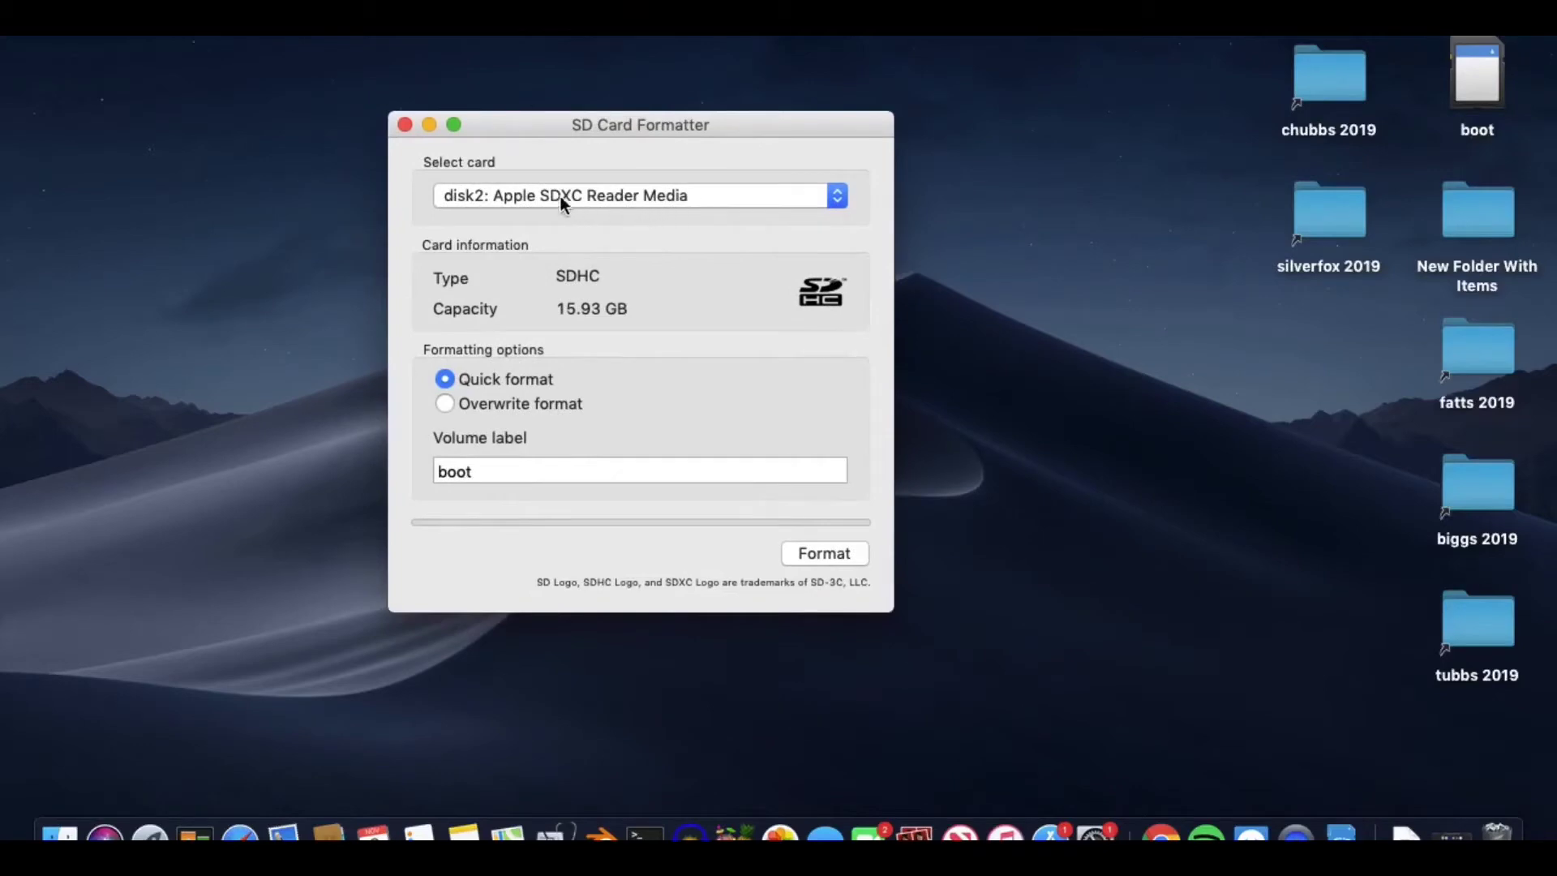
Select the disk2 Apple SDXC Reader card and choose Overwrite format.
{"action": "left_click", "coordinate": [470, 189]}
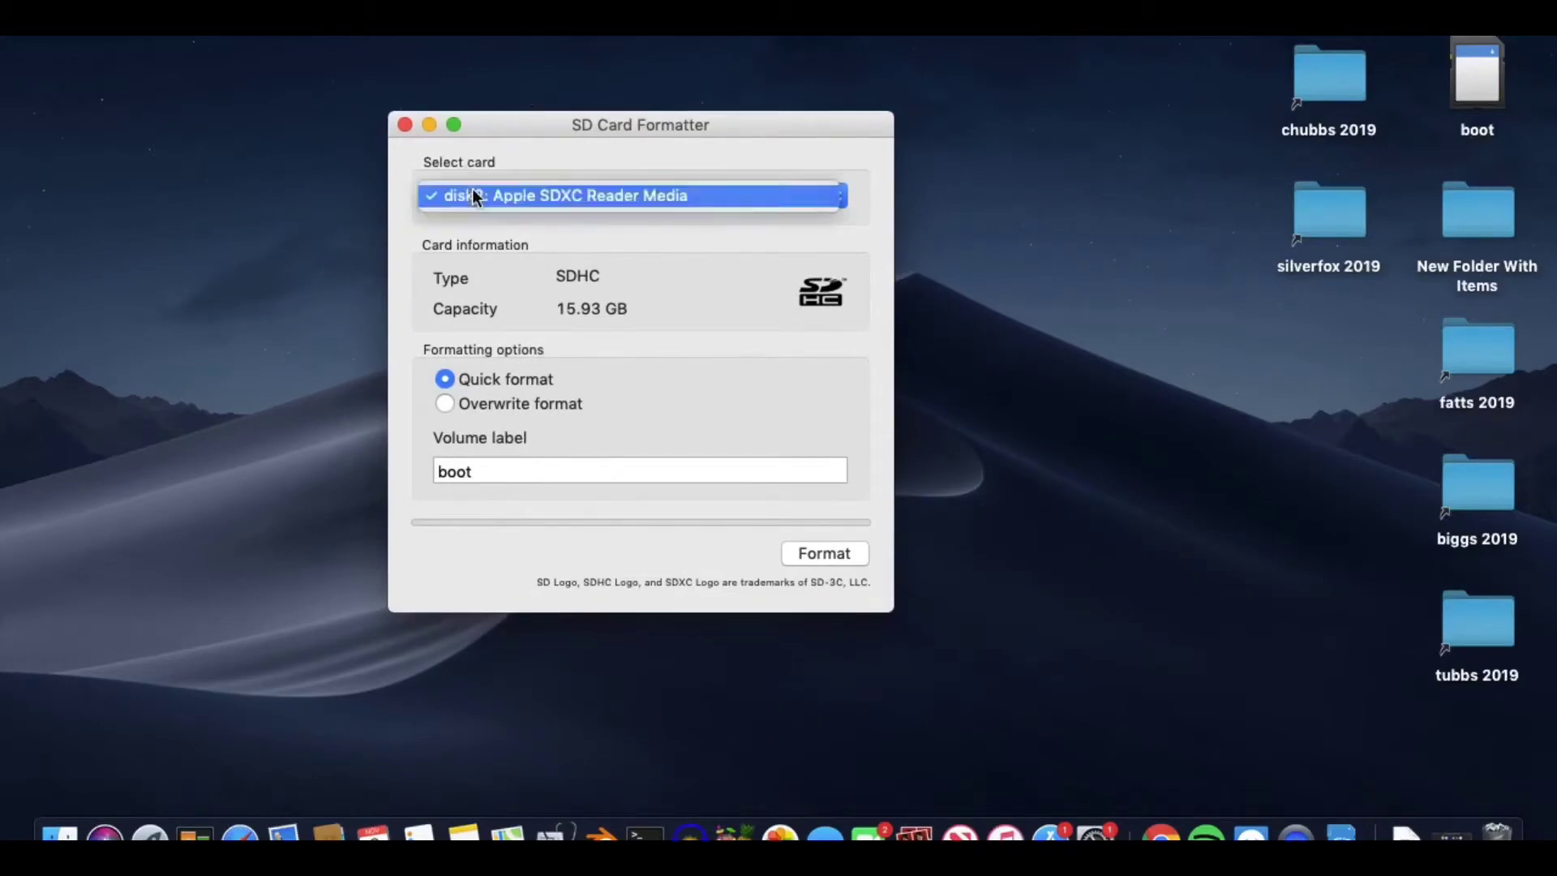
{"action": "left_click", "coordinate": [524, 194]}
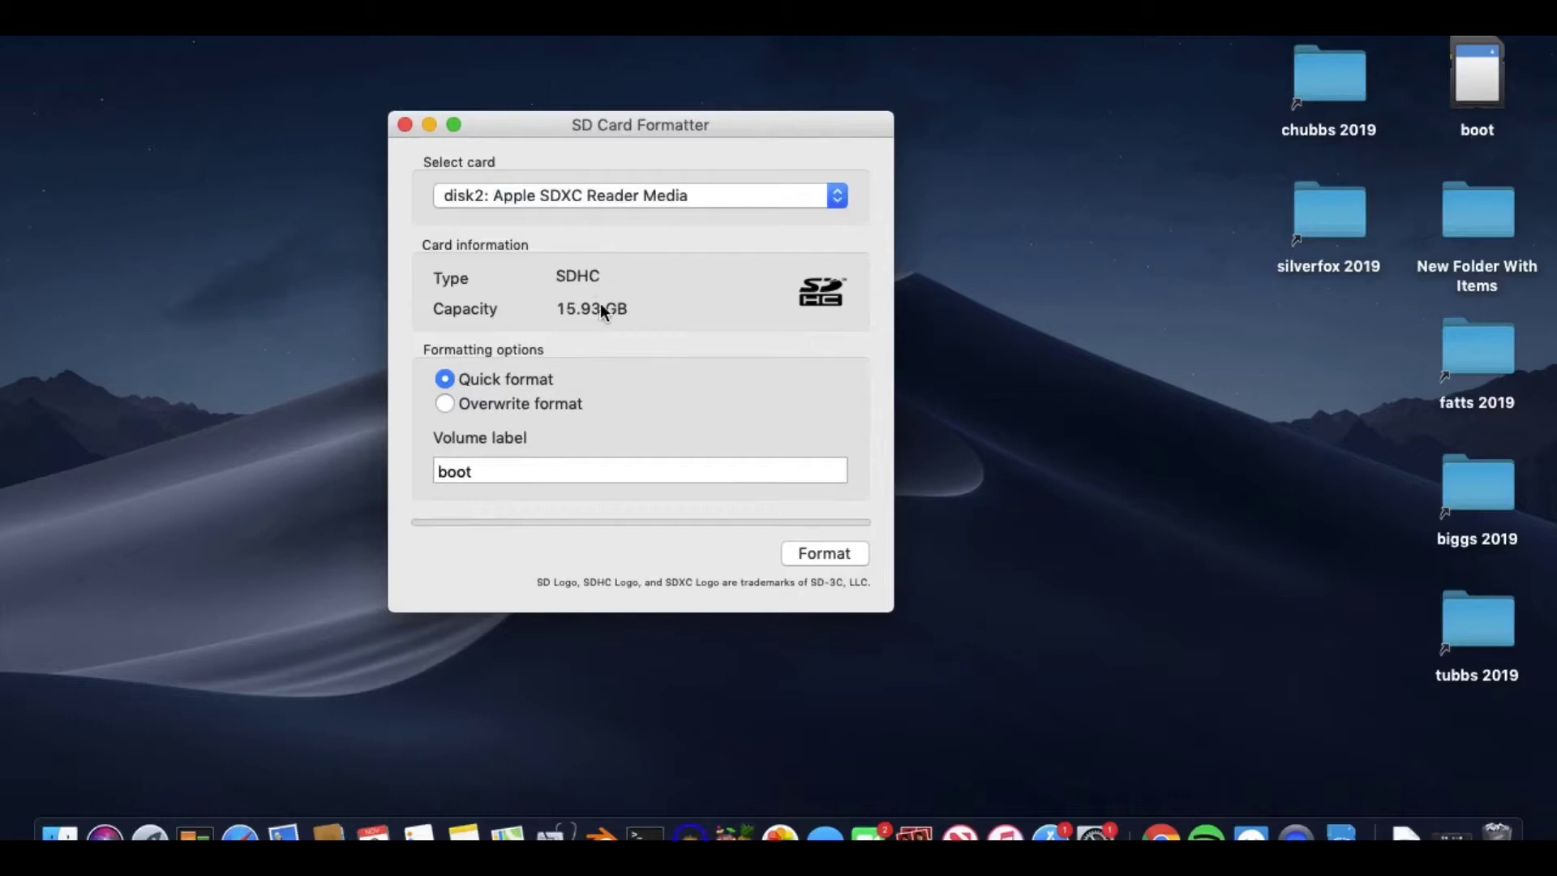
{"action": "mouse_move", "coordinate": [621, 311]}
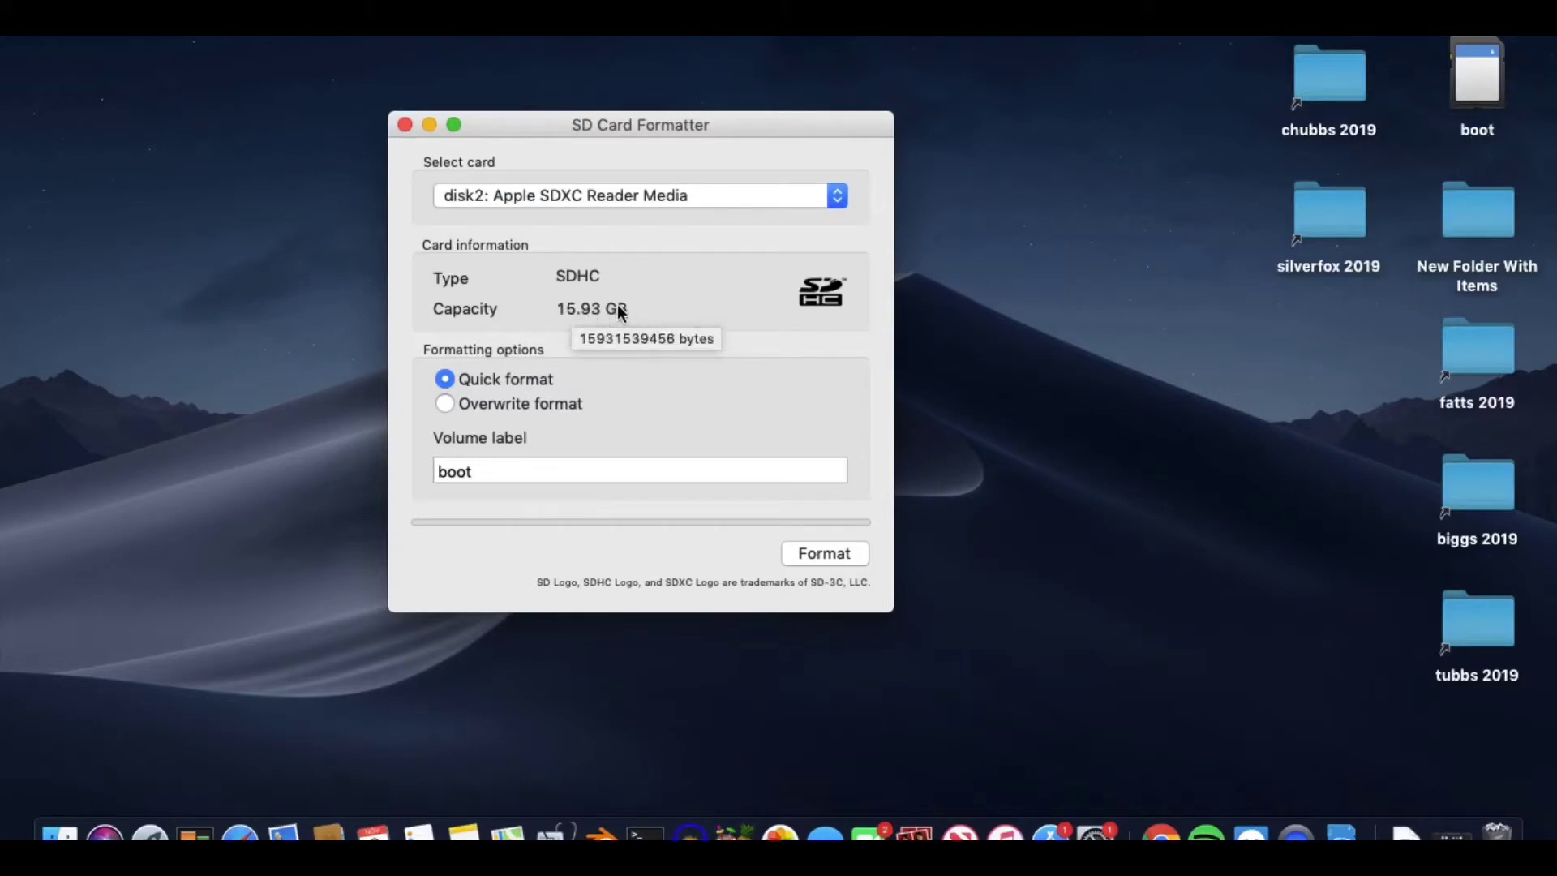
{"action": "left_click", "coordinate": [447, 403]}
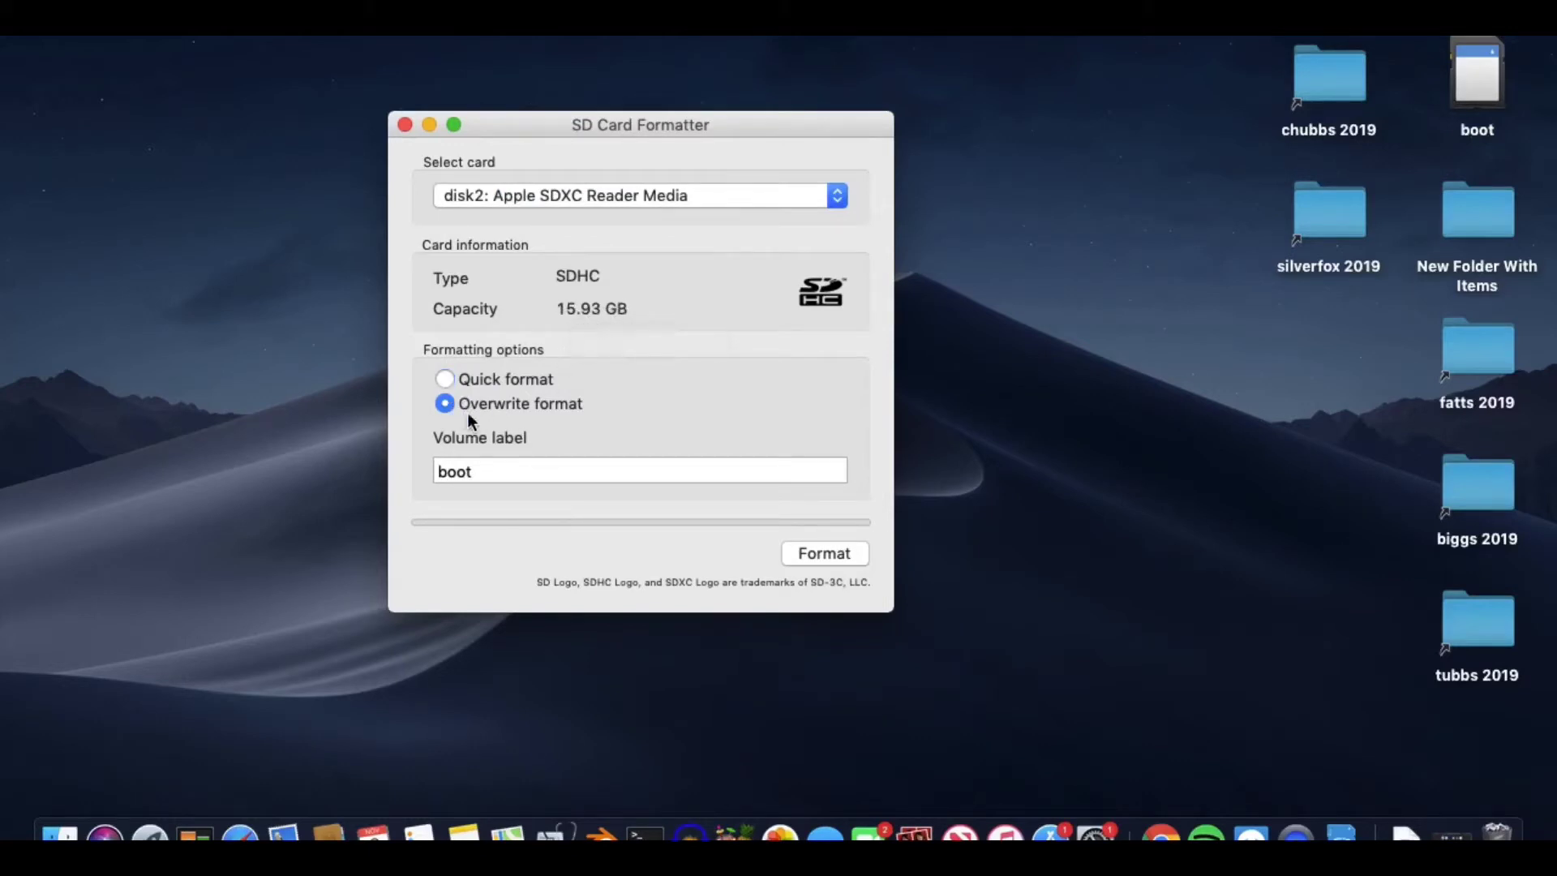
Format the 15.93 GB card as FAT32 labelled BOOT, authorising with the admin password.
{"action": "left_click", "coordinate": [821, 553]}
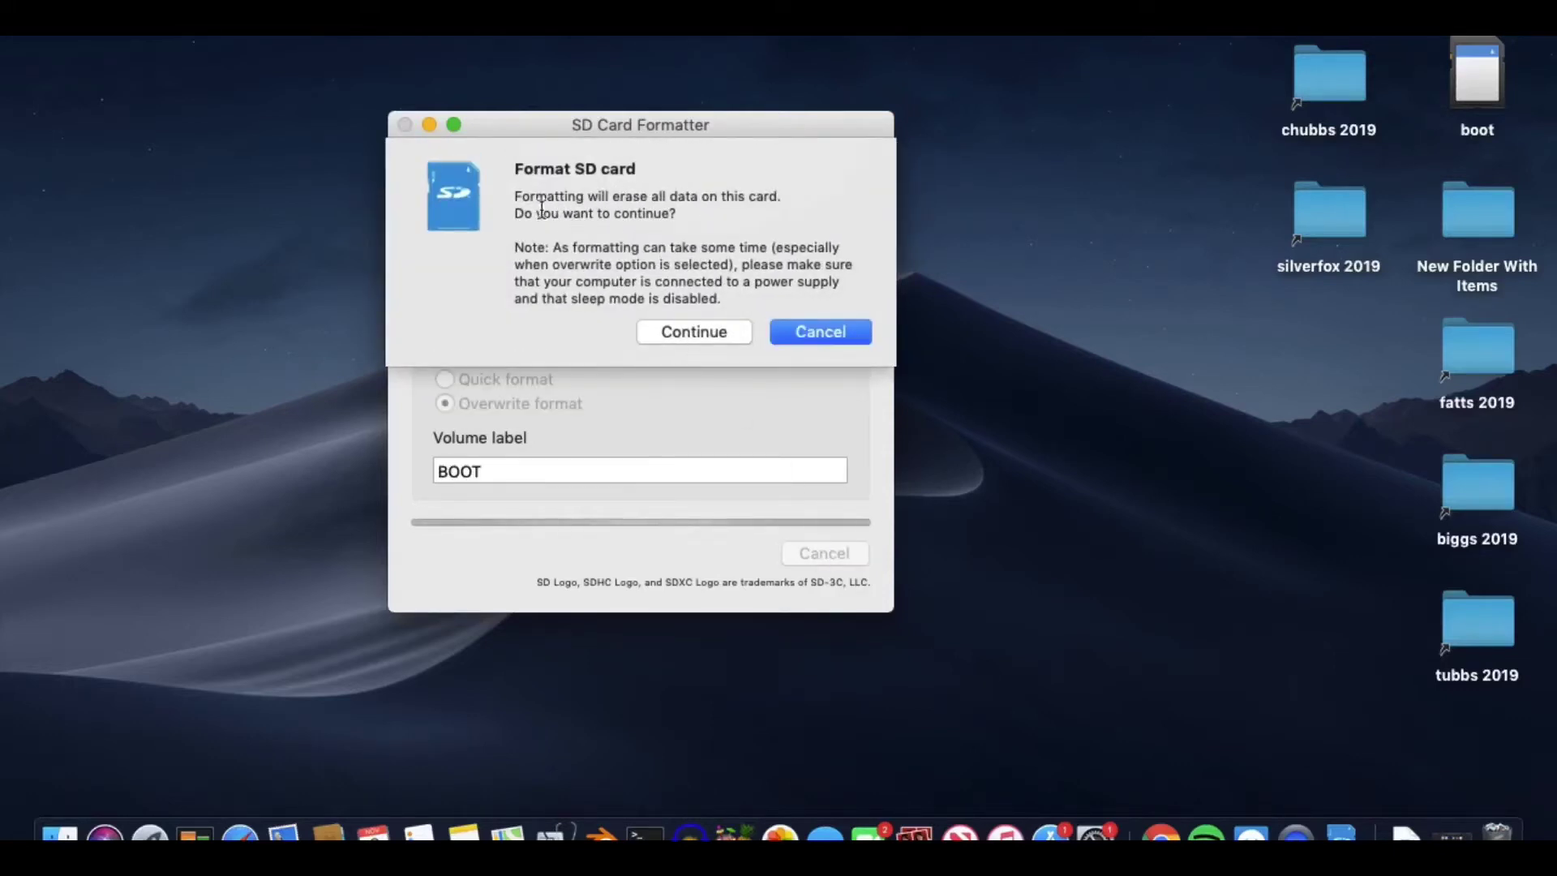
{"action": "left_click", "coordinate": [699, 327]}
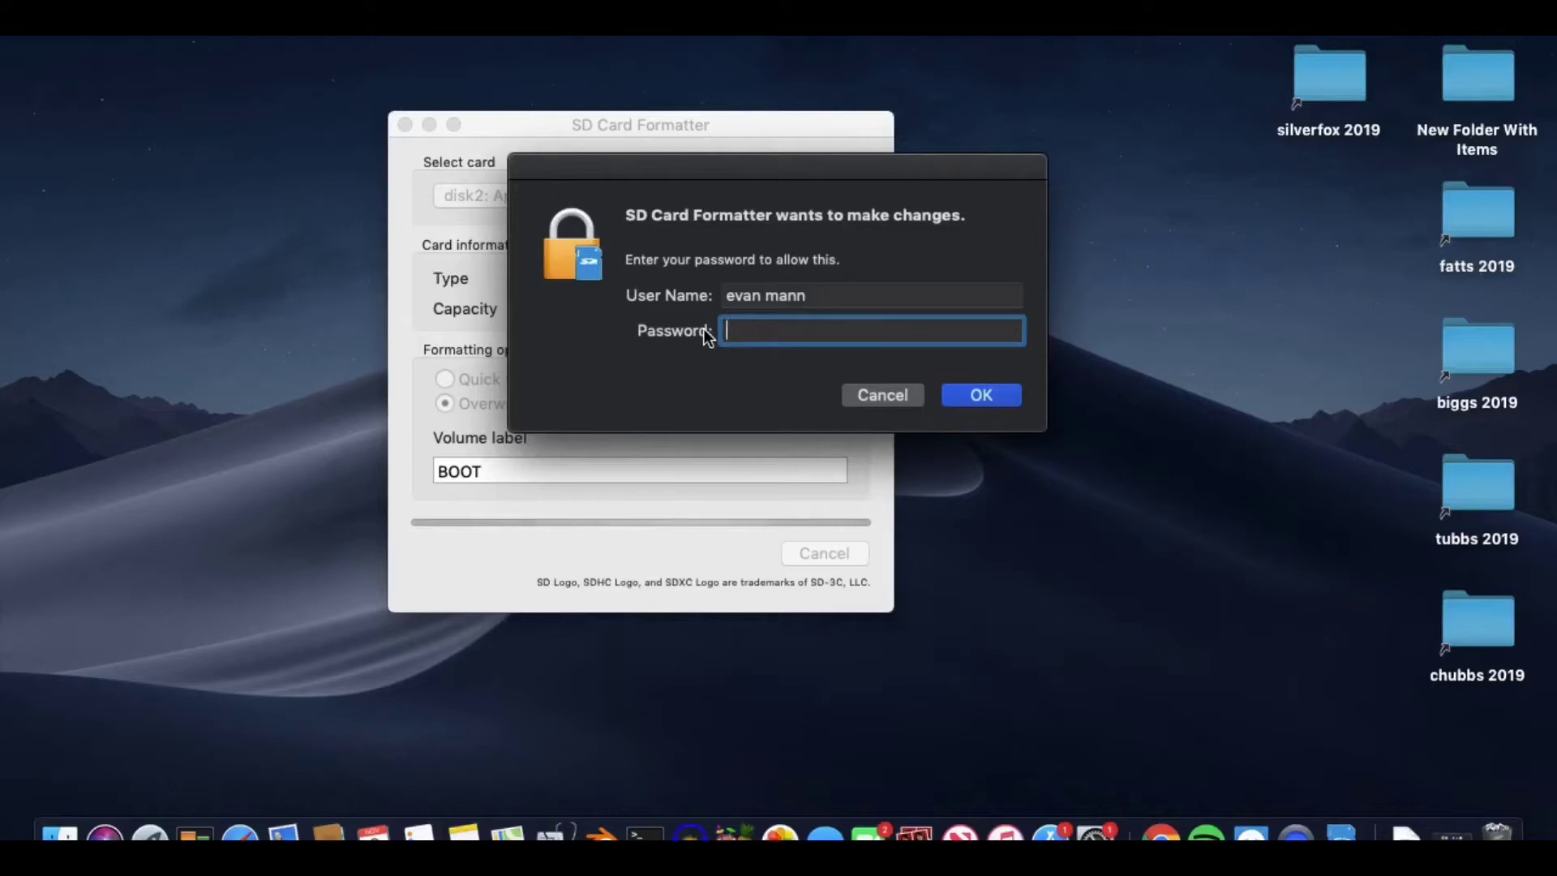
{"action": "type", "text": "••••"}
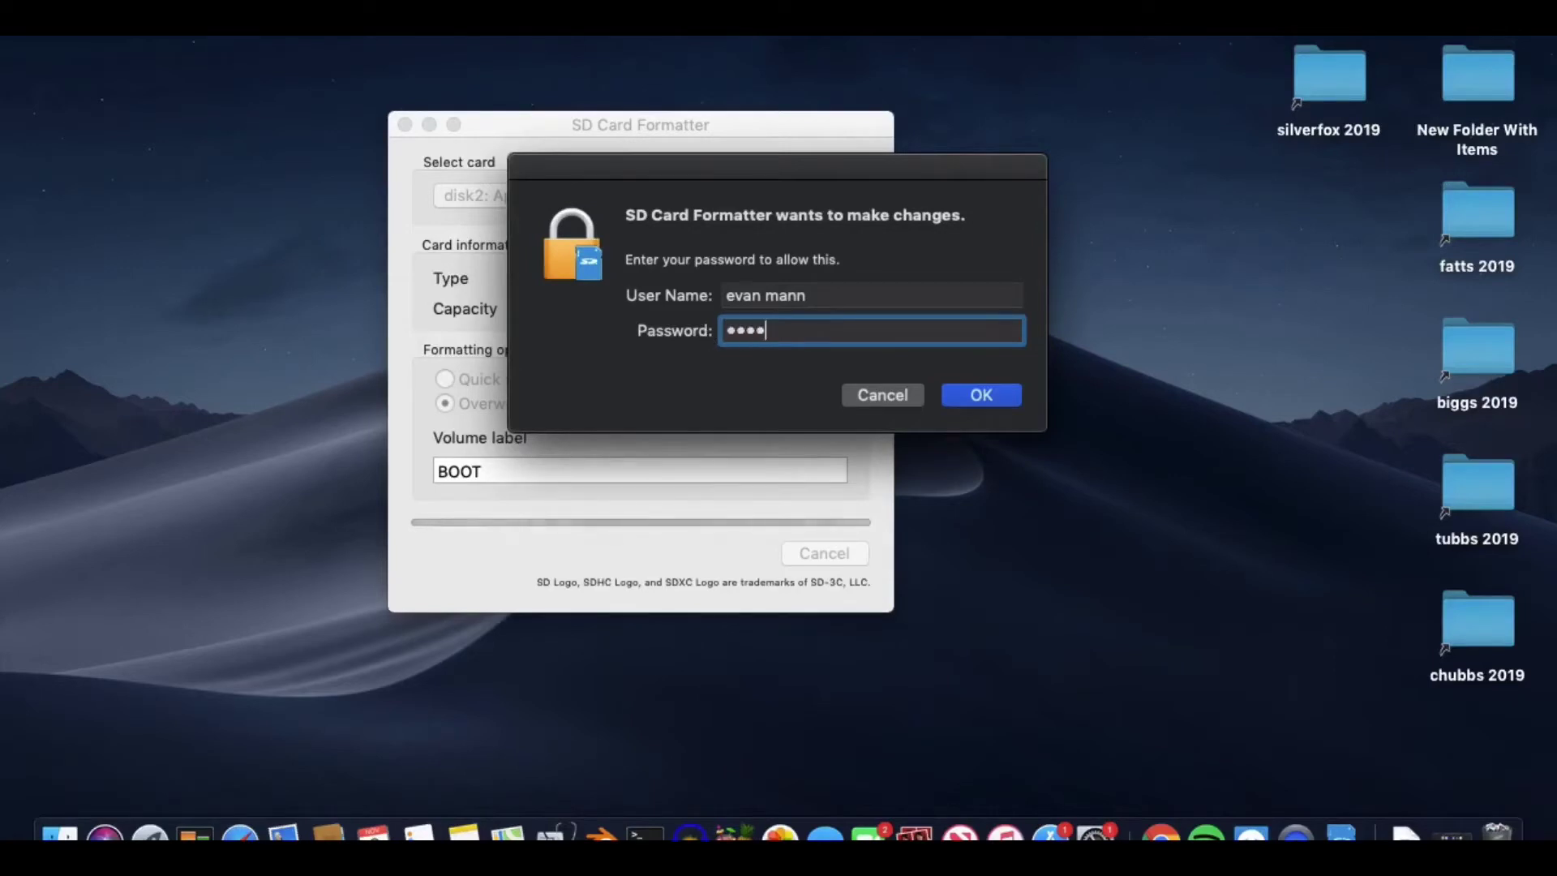
{"action": "left_click", "coordinate": [962, 389]}
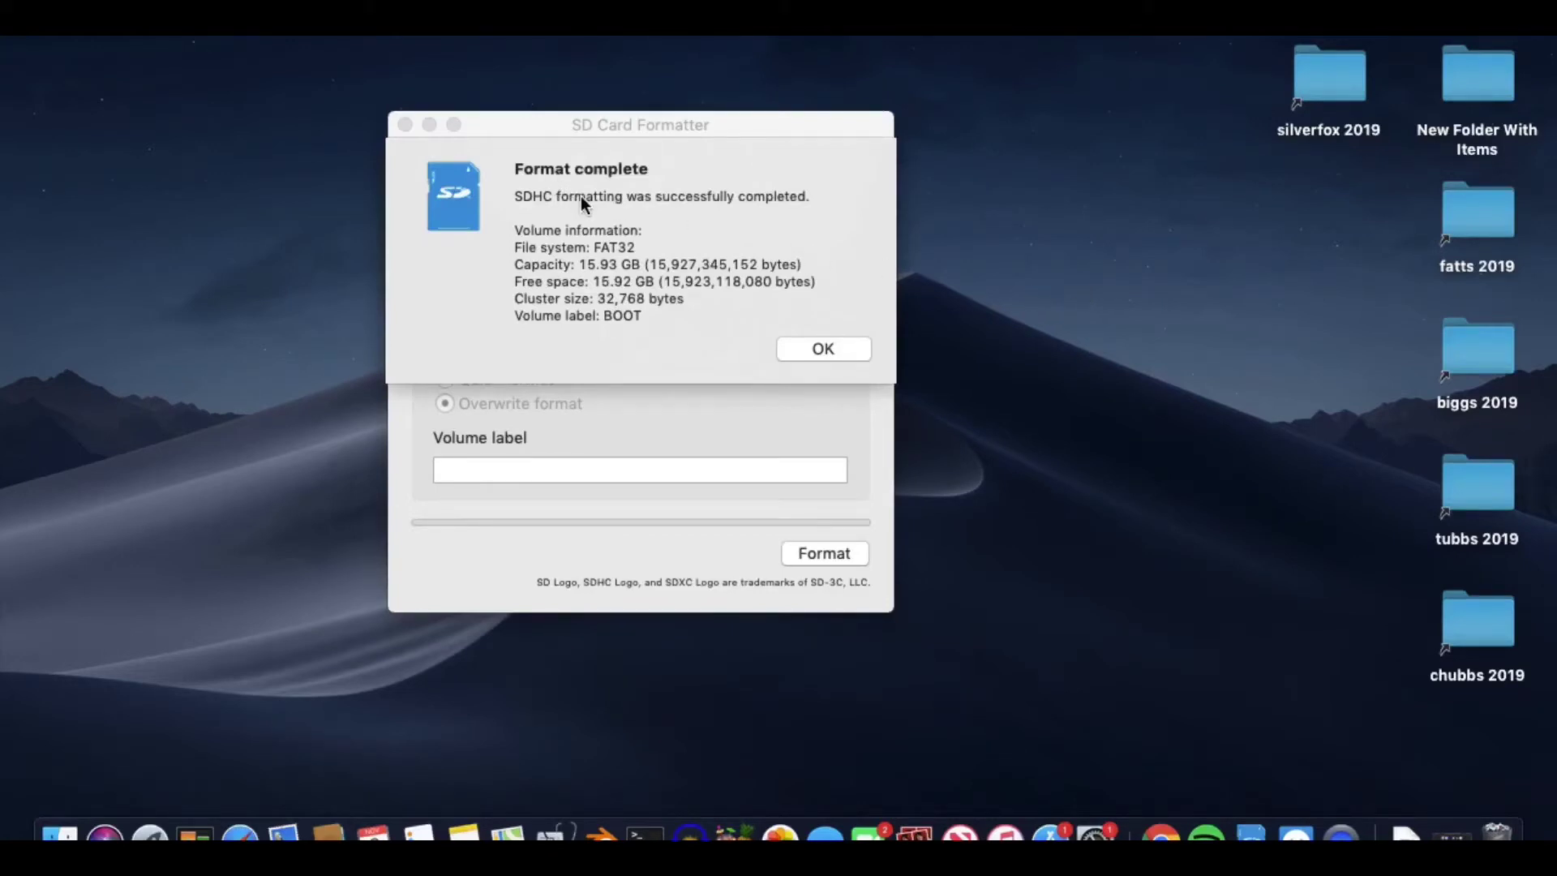
{"action": "left_click", "coordinate": [820, 347]}
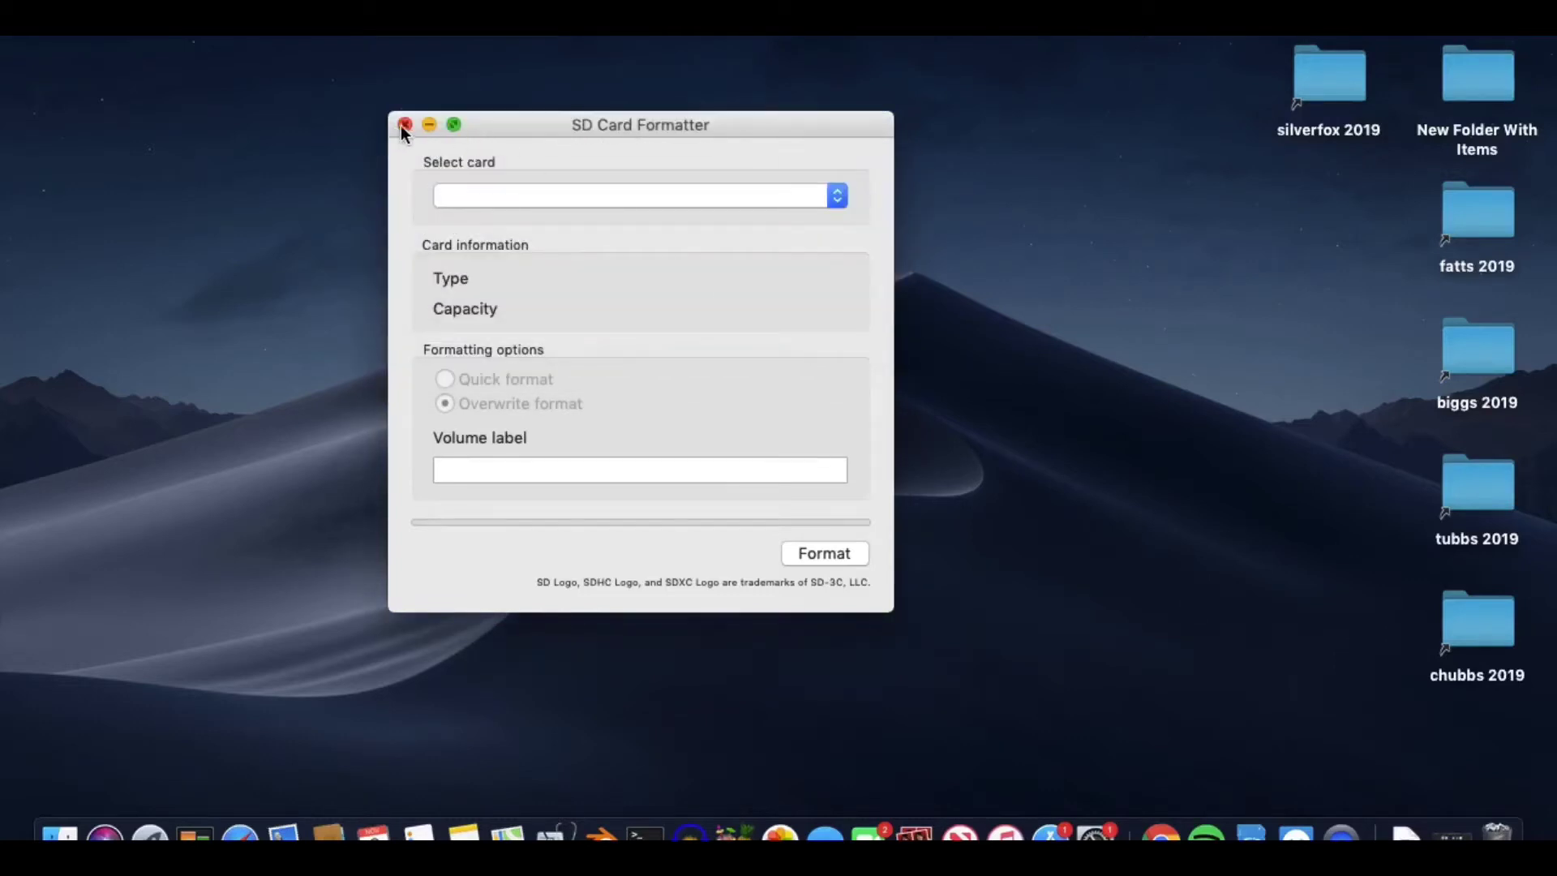
Close SD Card Formatter and launch balenaEtcher by searching 'bale'.
{"action": "left_click", "coordinate": [402, 125]}
{"action": "key", "text": "super+space"}
{"action": "type", "text": "bale"}
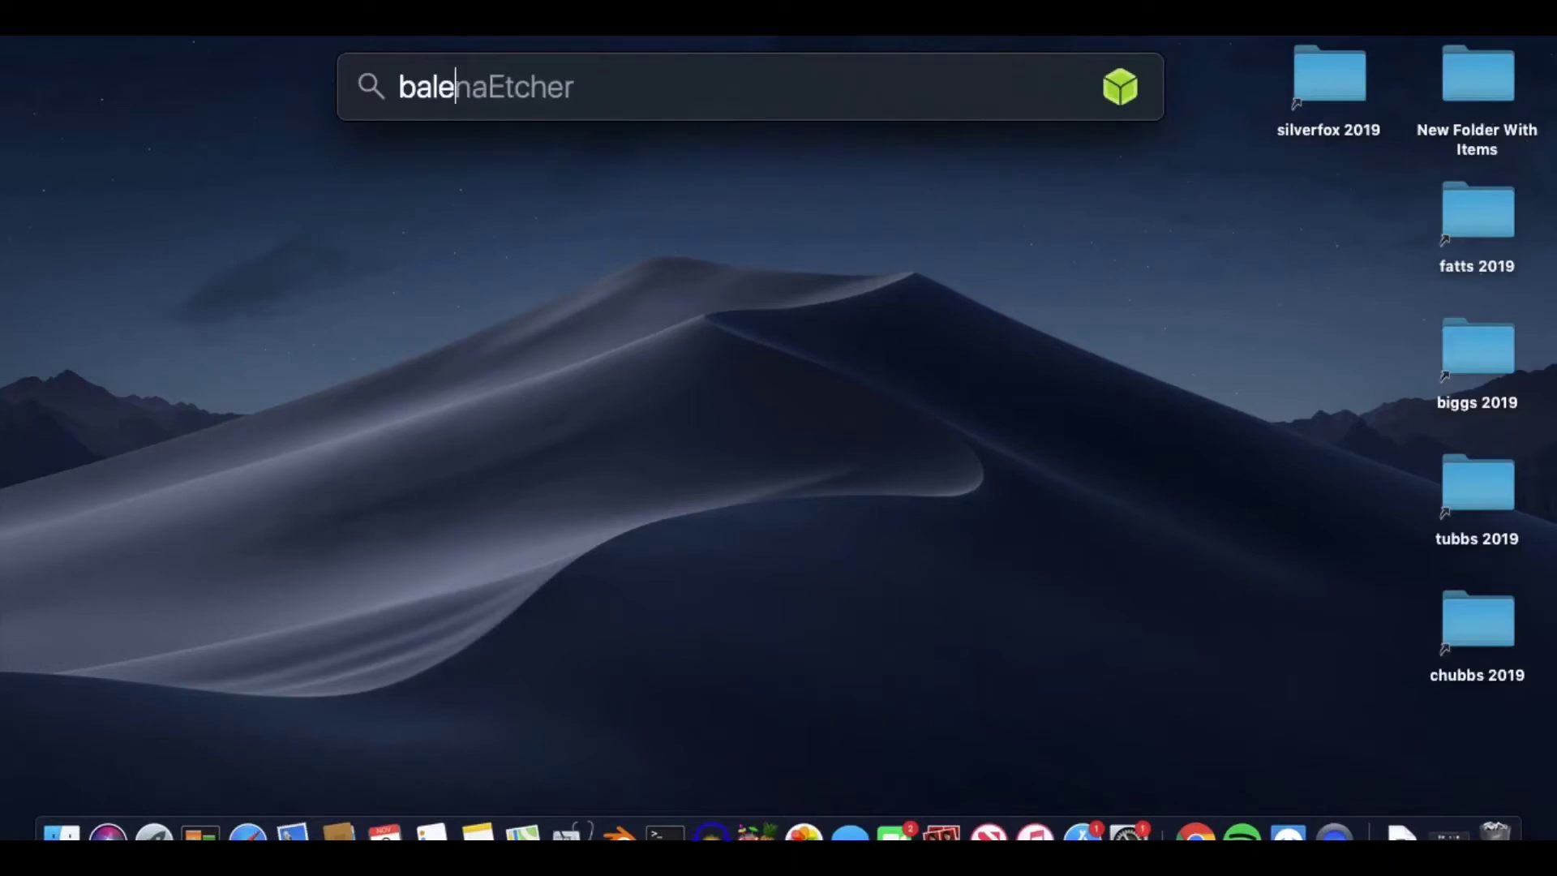
{"action": "key", "text": "Return"}
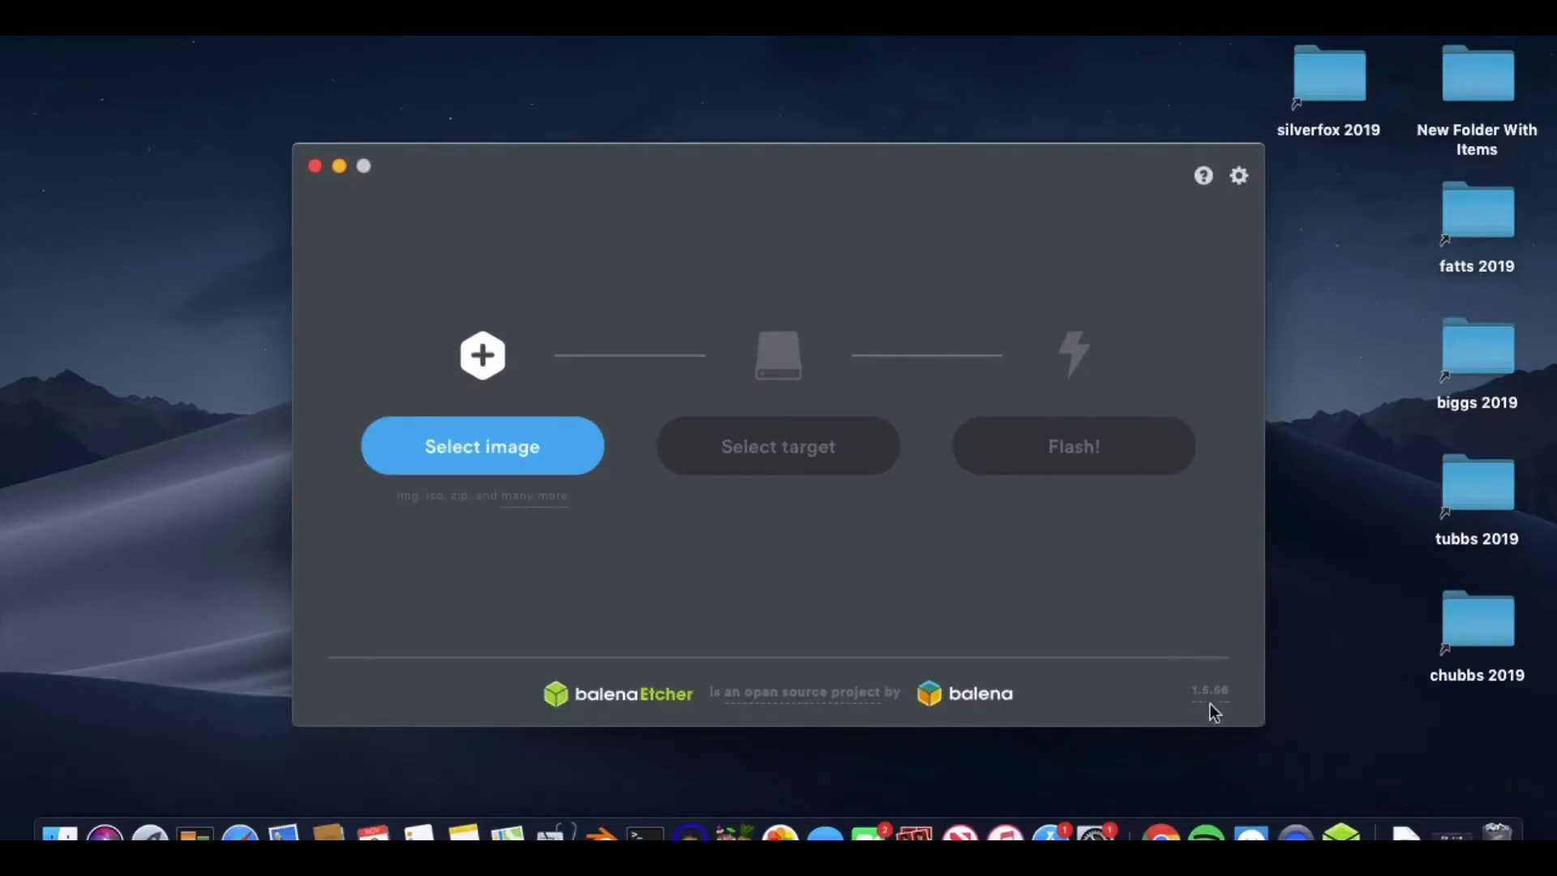
Load 2017-08-16-raspbian-stretch.img from Downloads and open the target drive picker.
{"action": "left_click", "coordinate": [486, 447]}
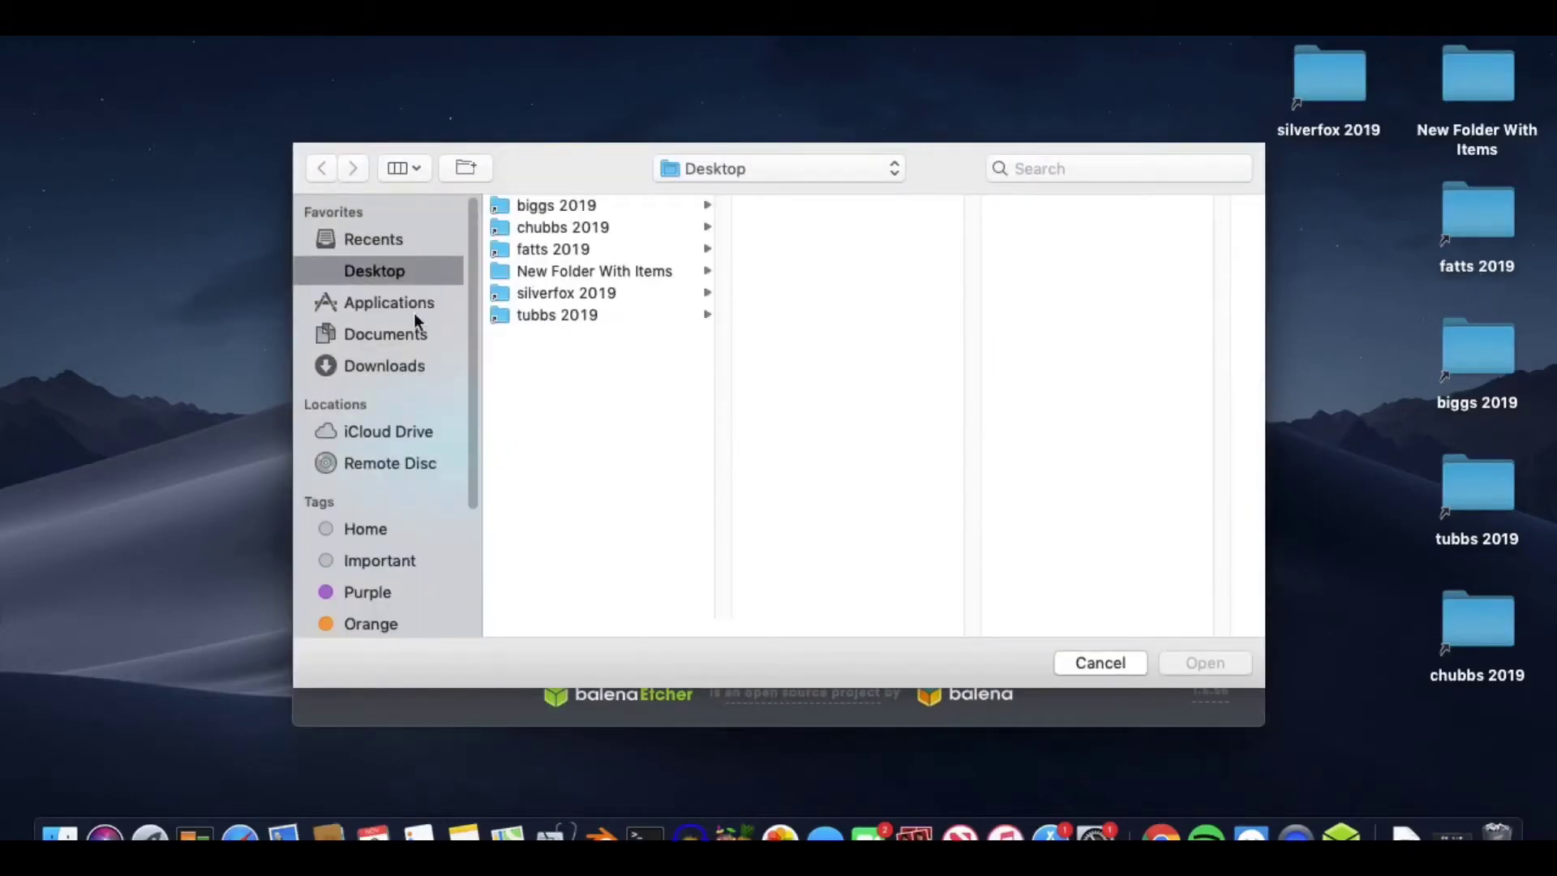
{"action": "left_click", "coordinate": [398, 369]}
{"action": "left_click", "coordinate": [577, 206]}
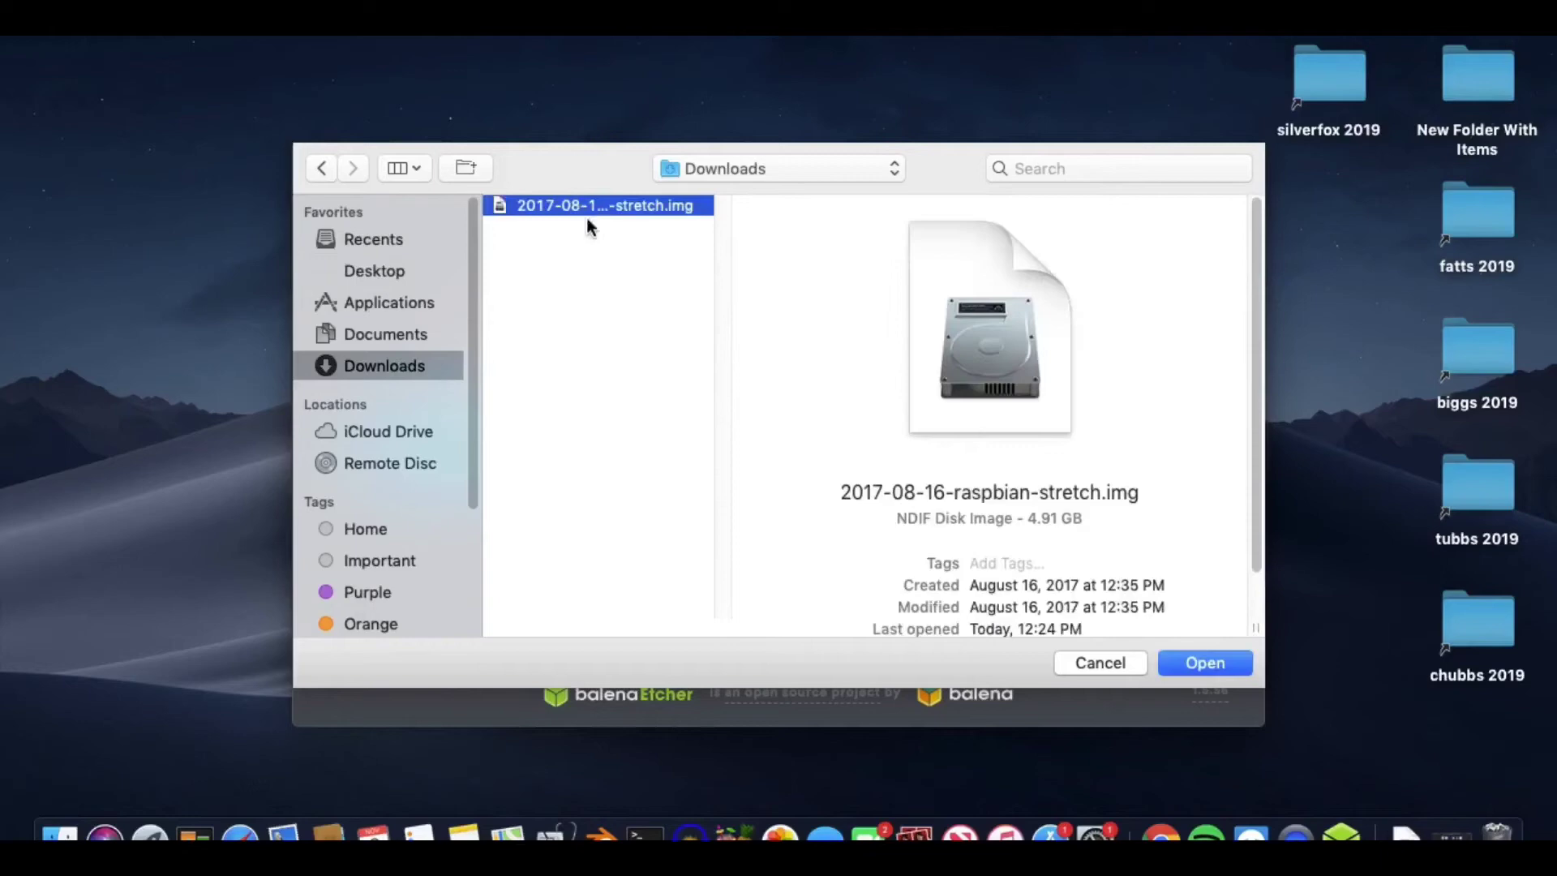
{"action": "left_click", "coordinate": [1190, 665]}
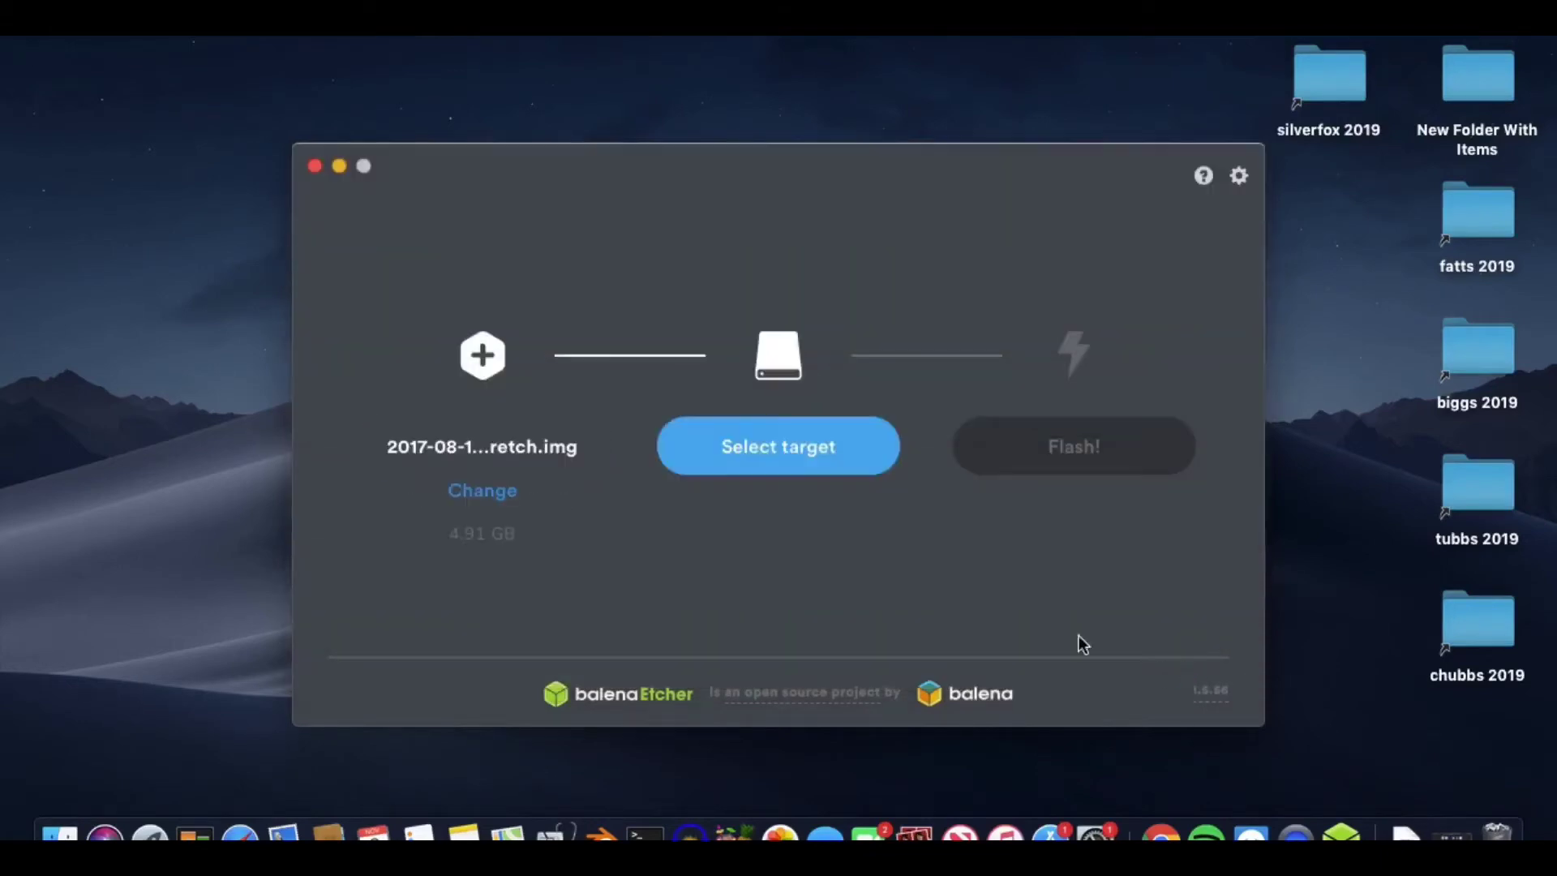
{"action": "left_click", "coordinate": [792, 448]}
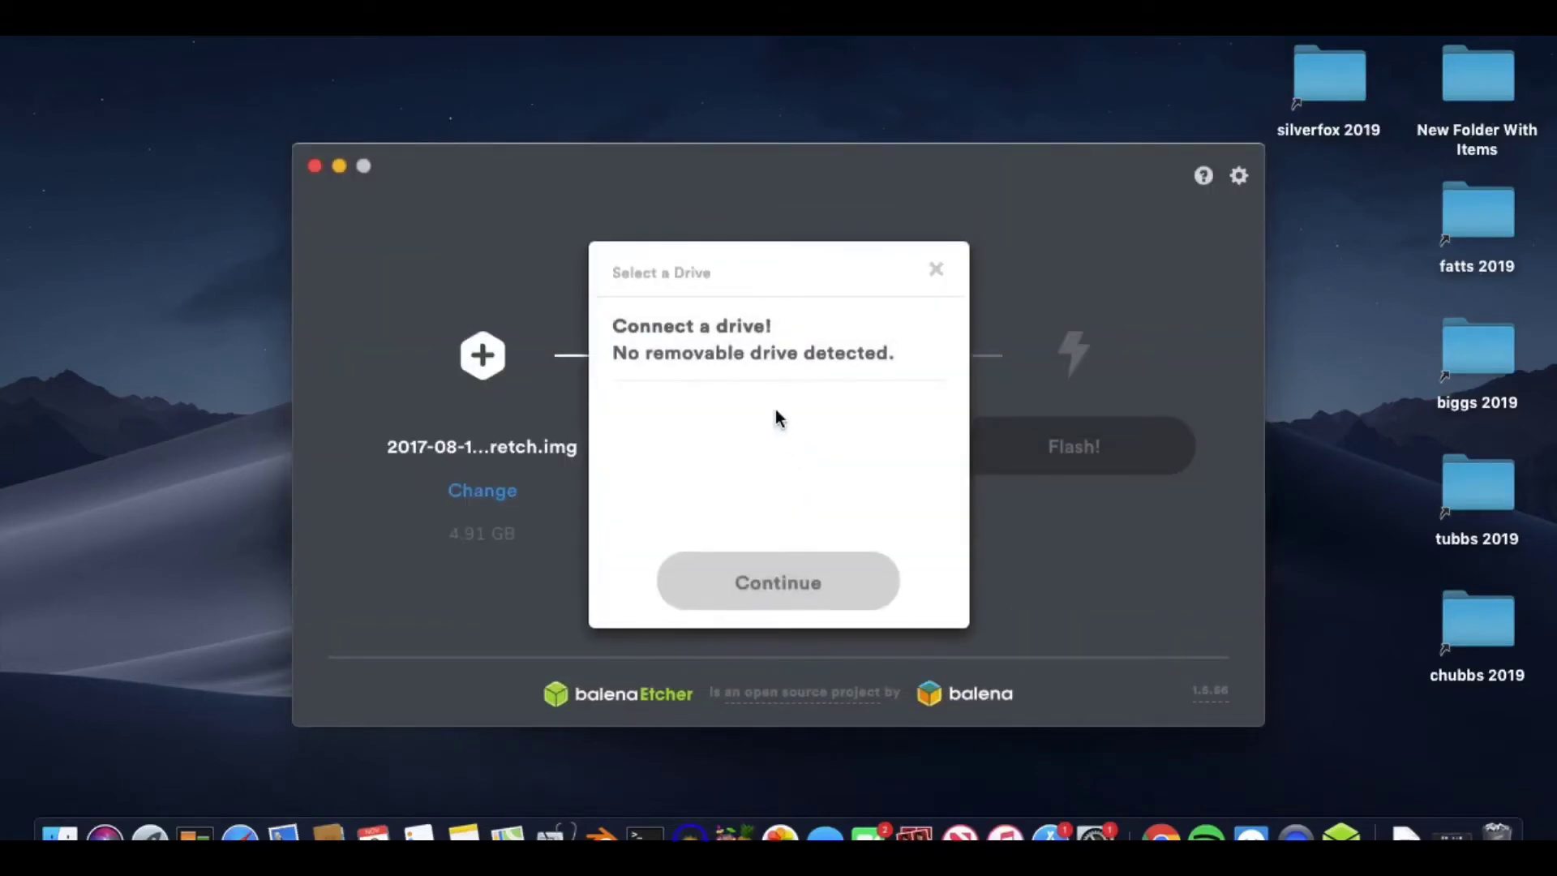
{"action": "left_click", "coordinate": [936, 270]}
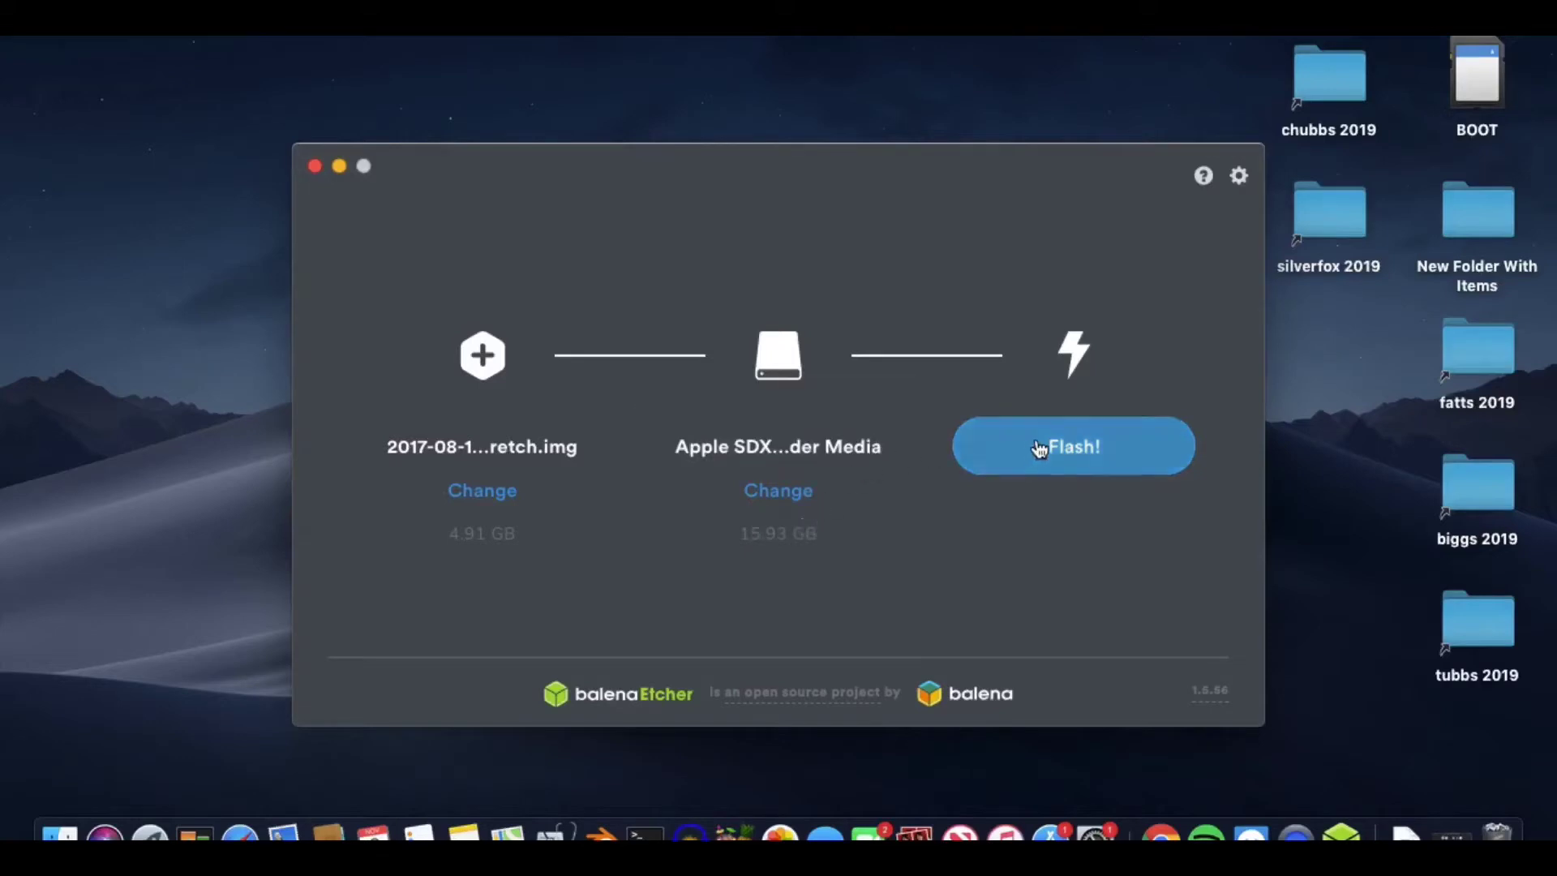
Flash the Stretch image to the SD card using the admin password, then dismiss the completion notice.
{"action": "left_click", "coordinate": [1067, 445]}
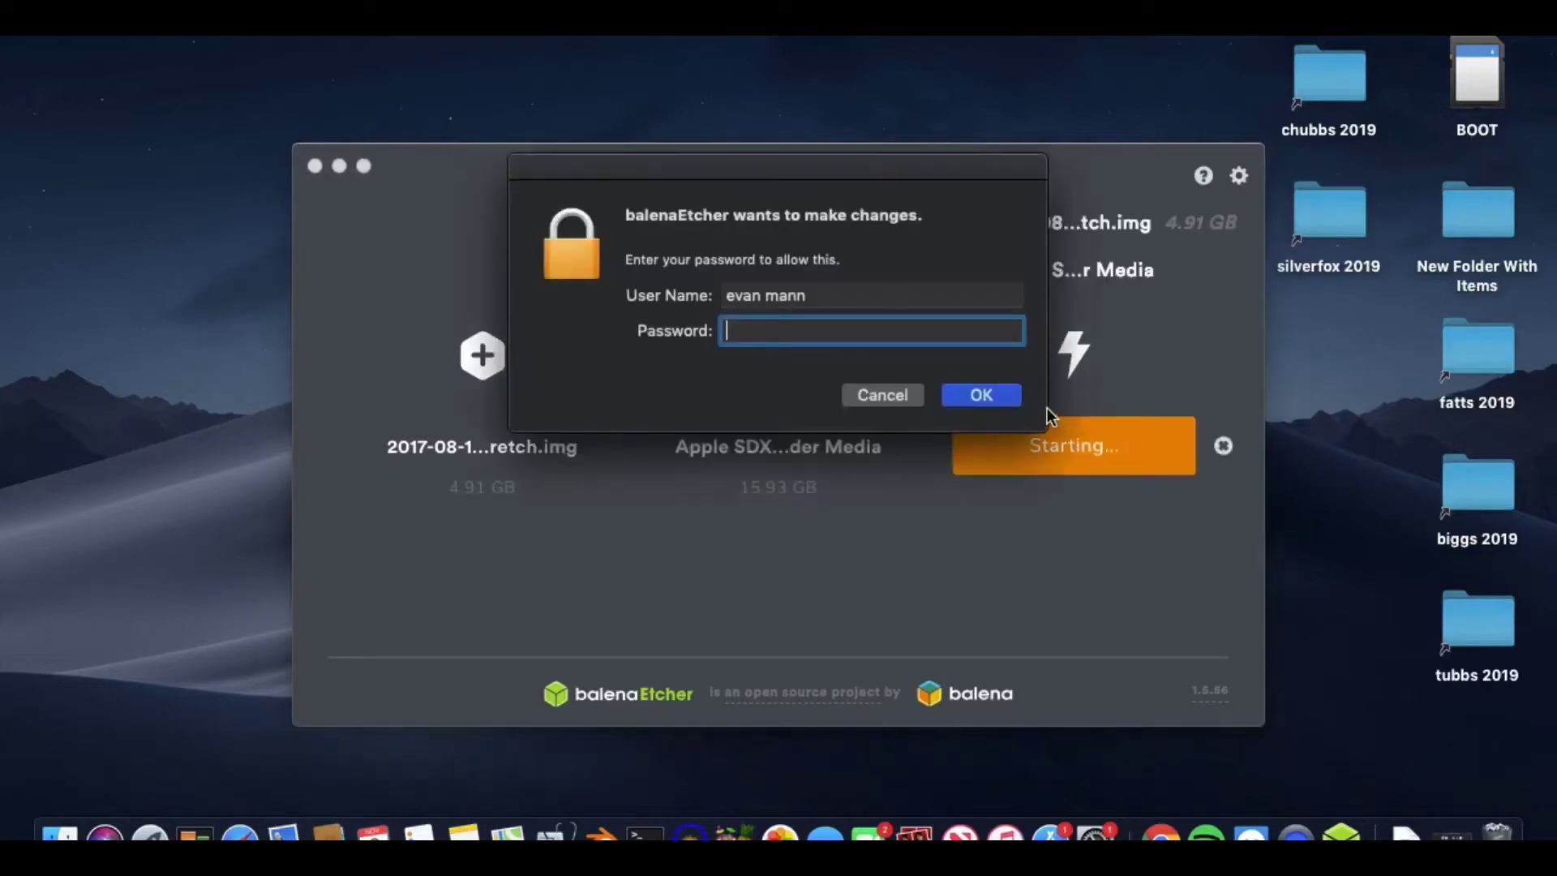
{"action": "type", "text": "••••"}
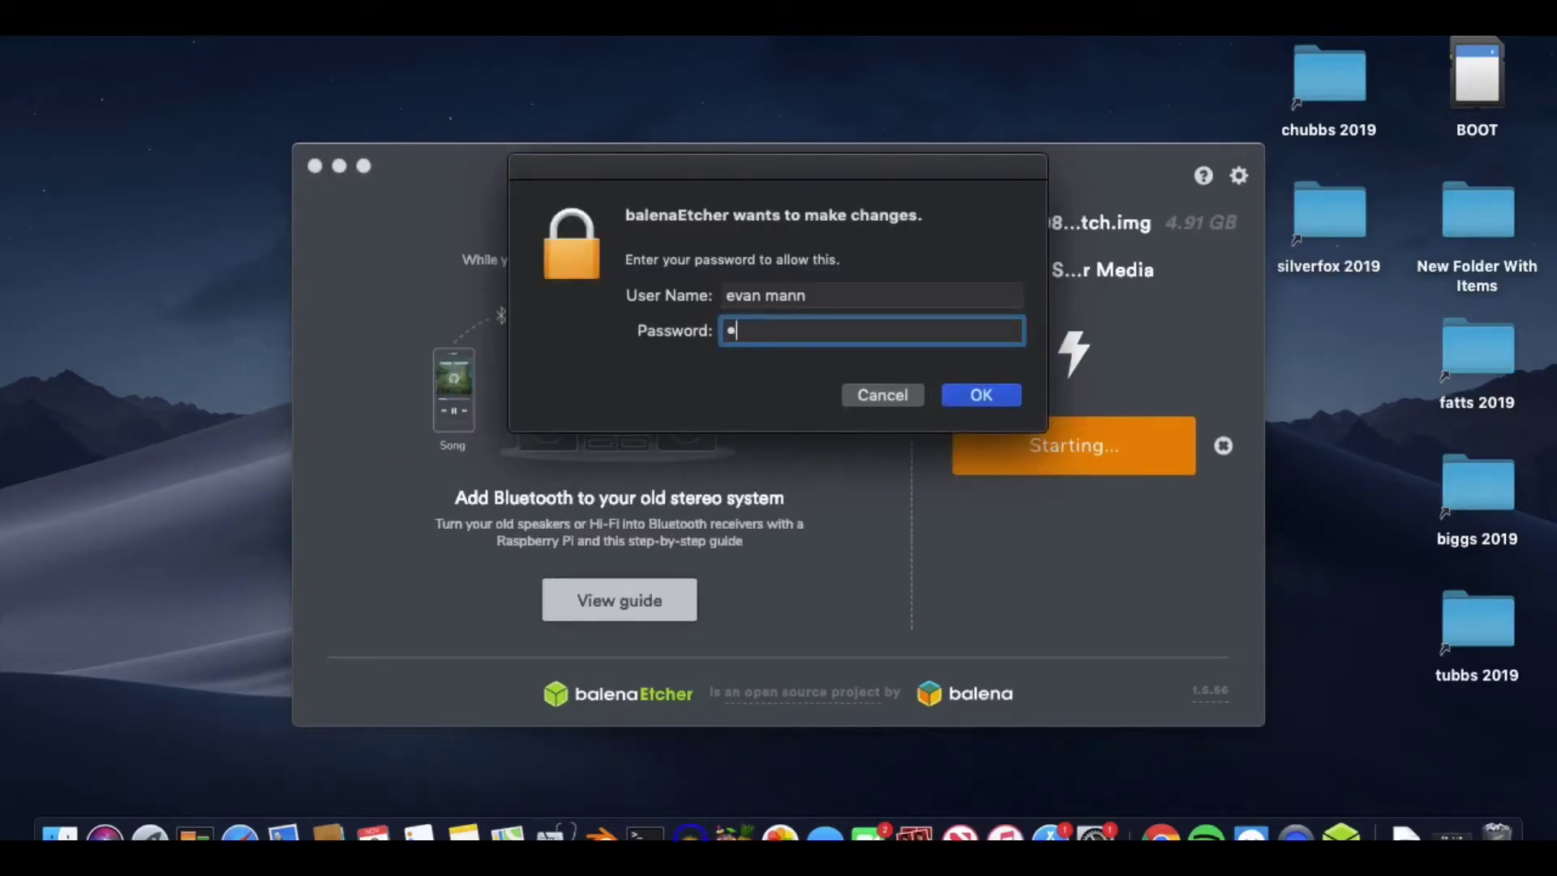
{"action": "key", "text": "Return"}
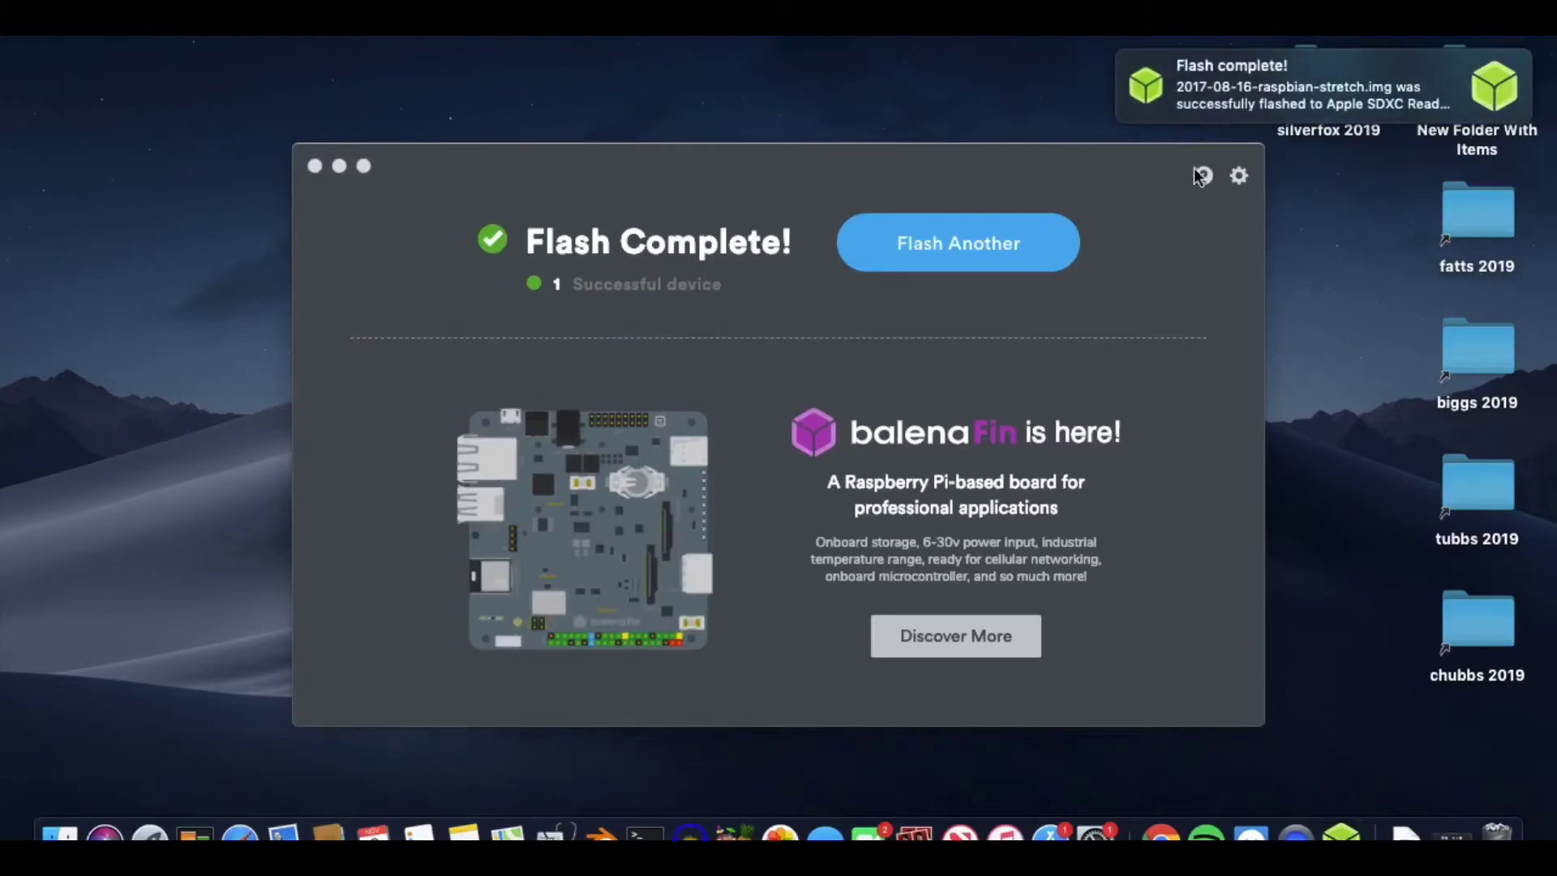
{"action": "left_click", "coordinate": [1278, 80]}
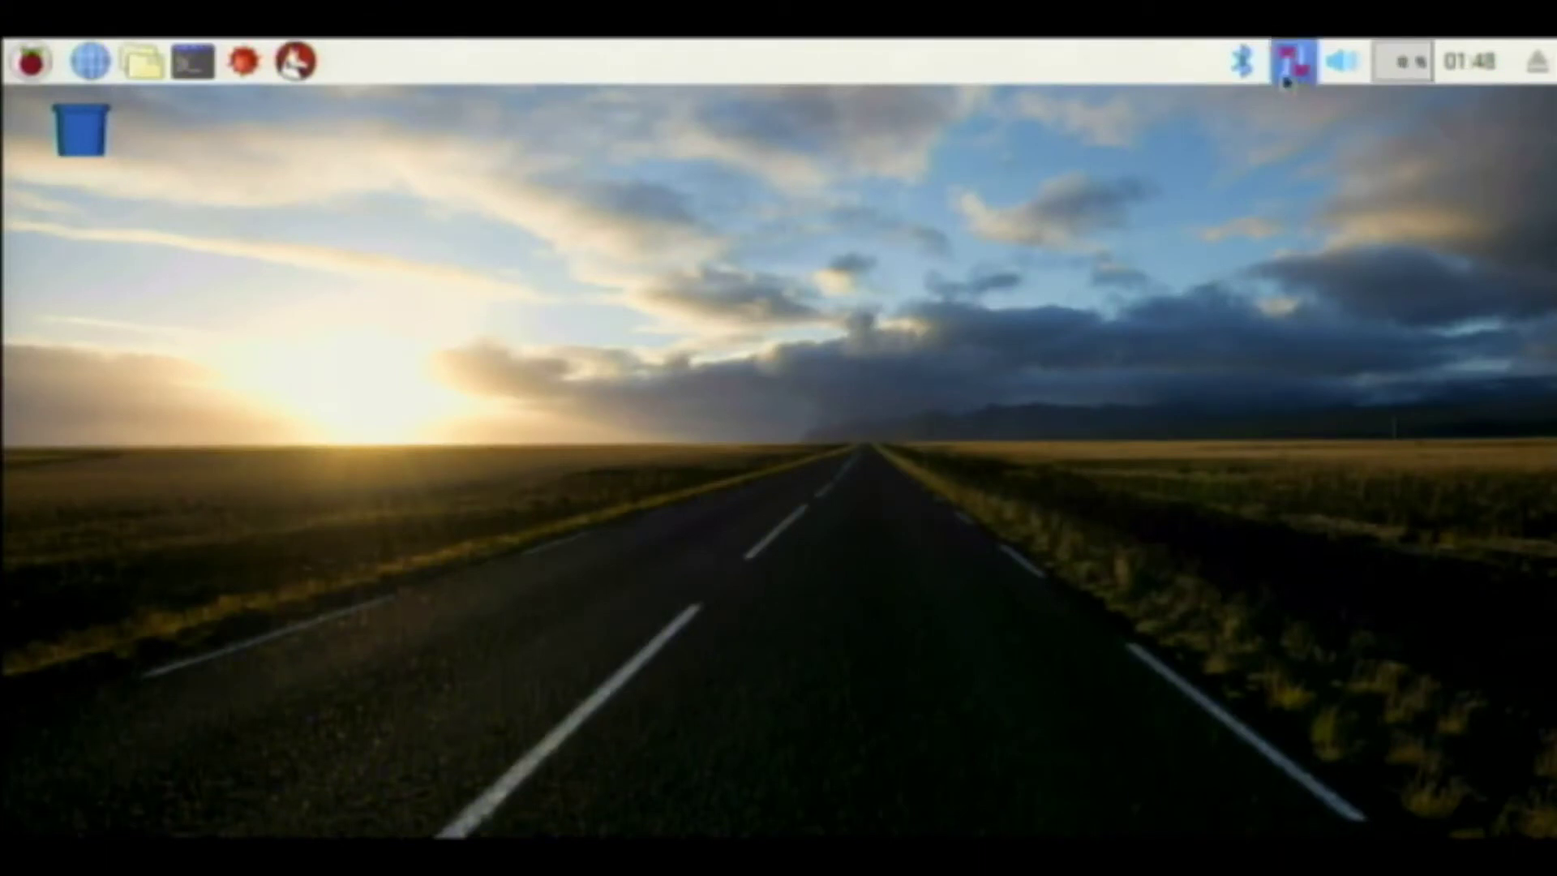
Connect the Pi to the wireless network from the taskbar network icon.
{"action": "mouse_move", "coordinate": [1286, 80]}
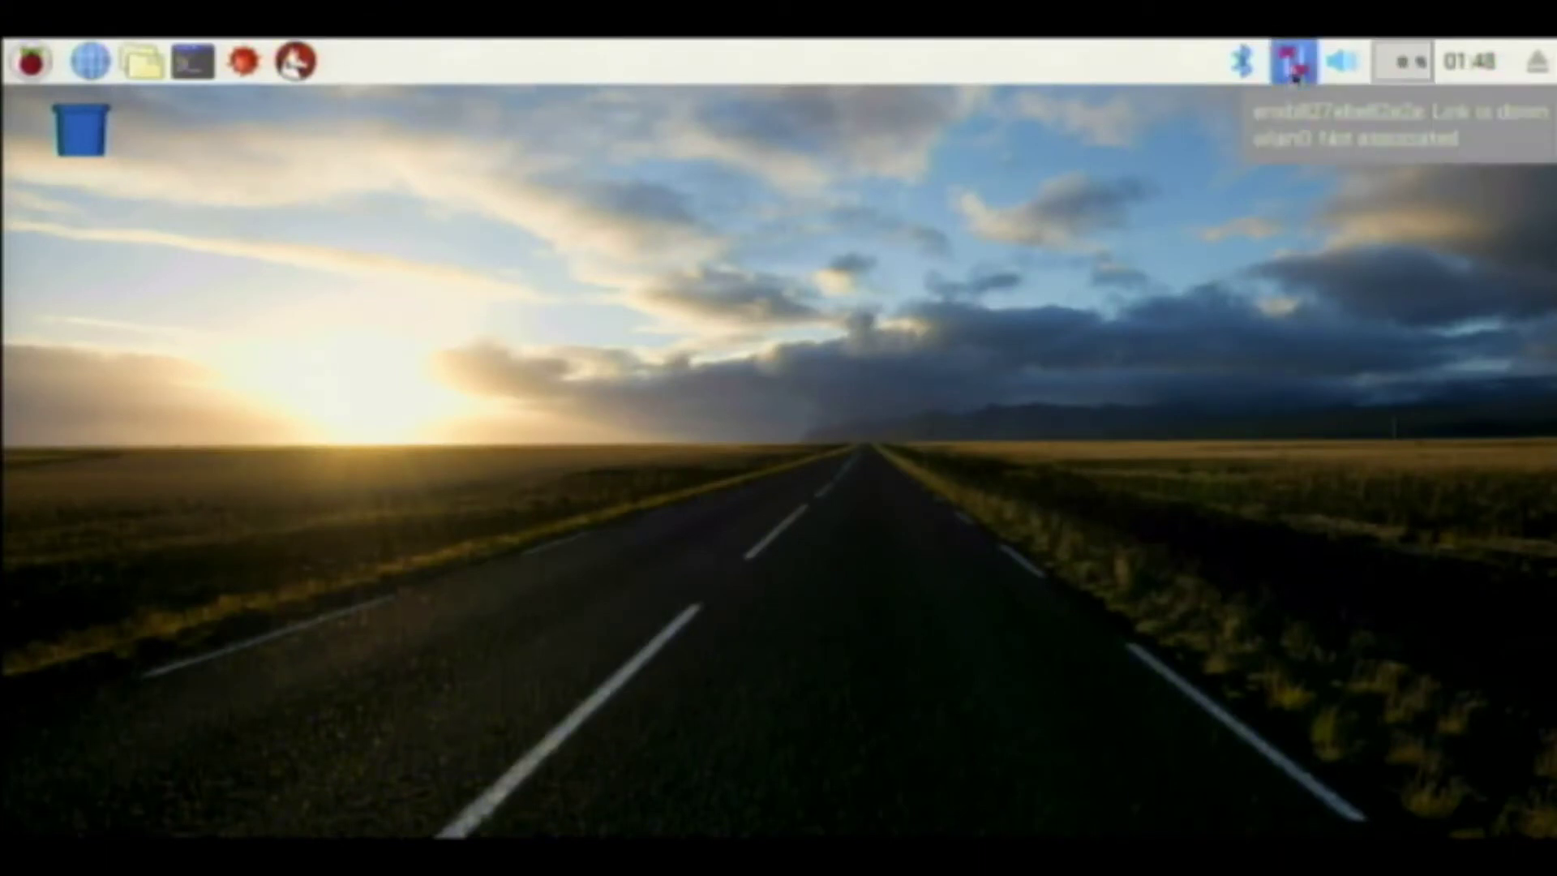
{"action": "left_click", "coordinate": [1295, 75]}
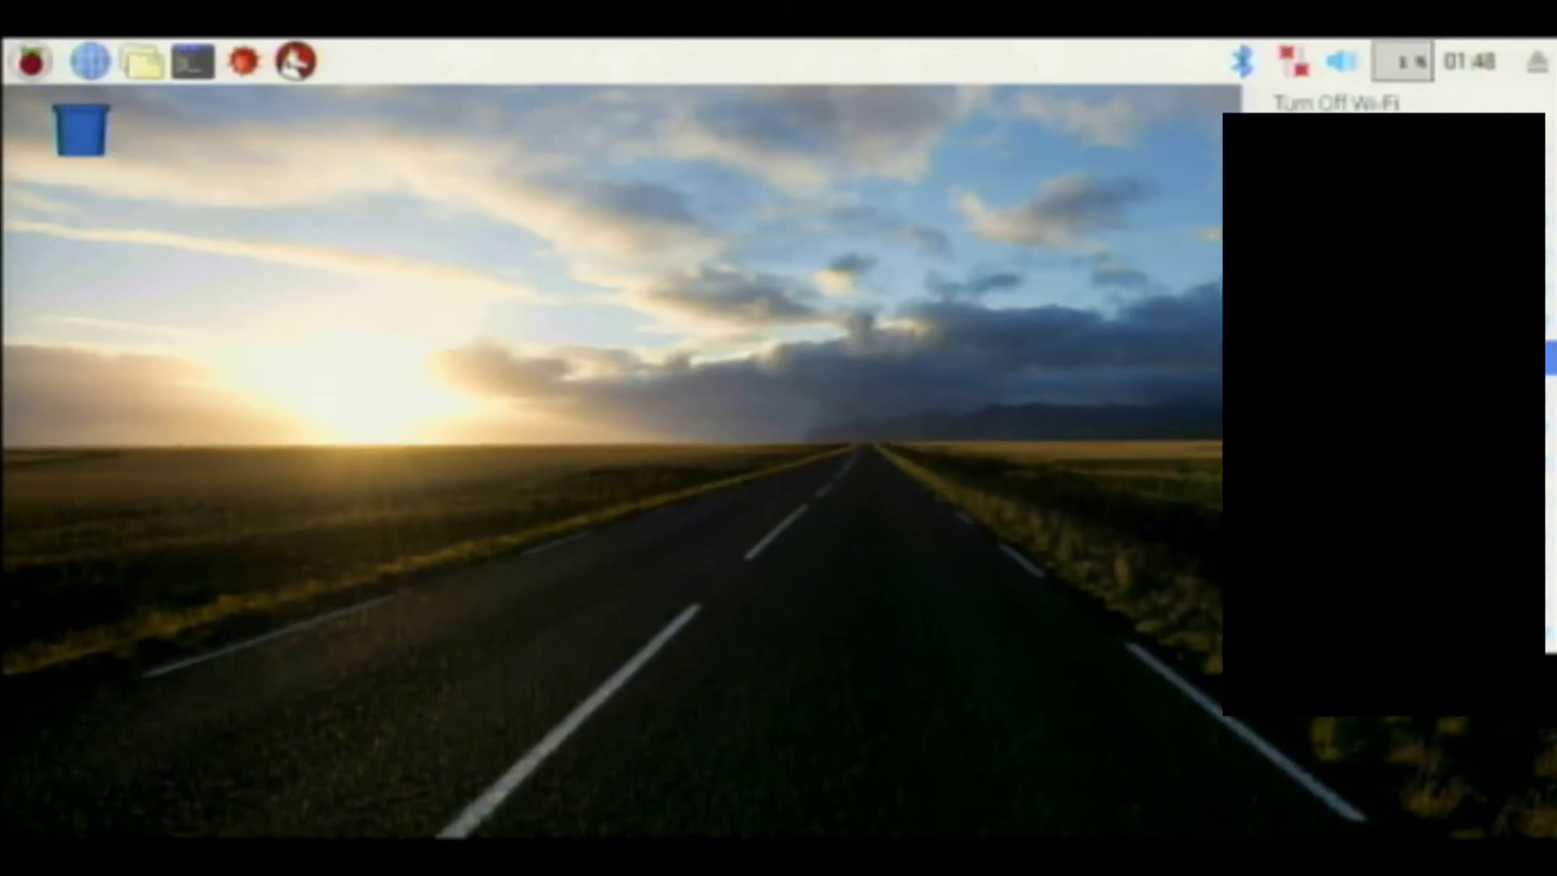
{"action": "left_click", "coordinate": [1550, 341]}
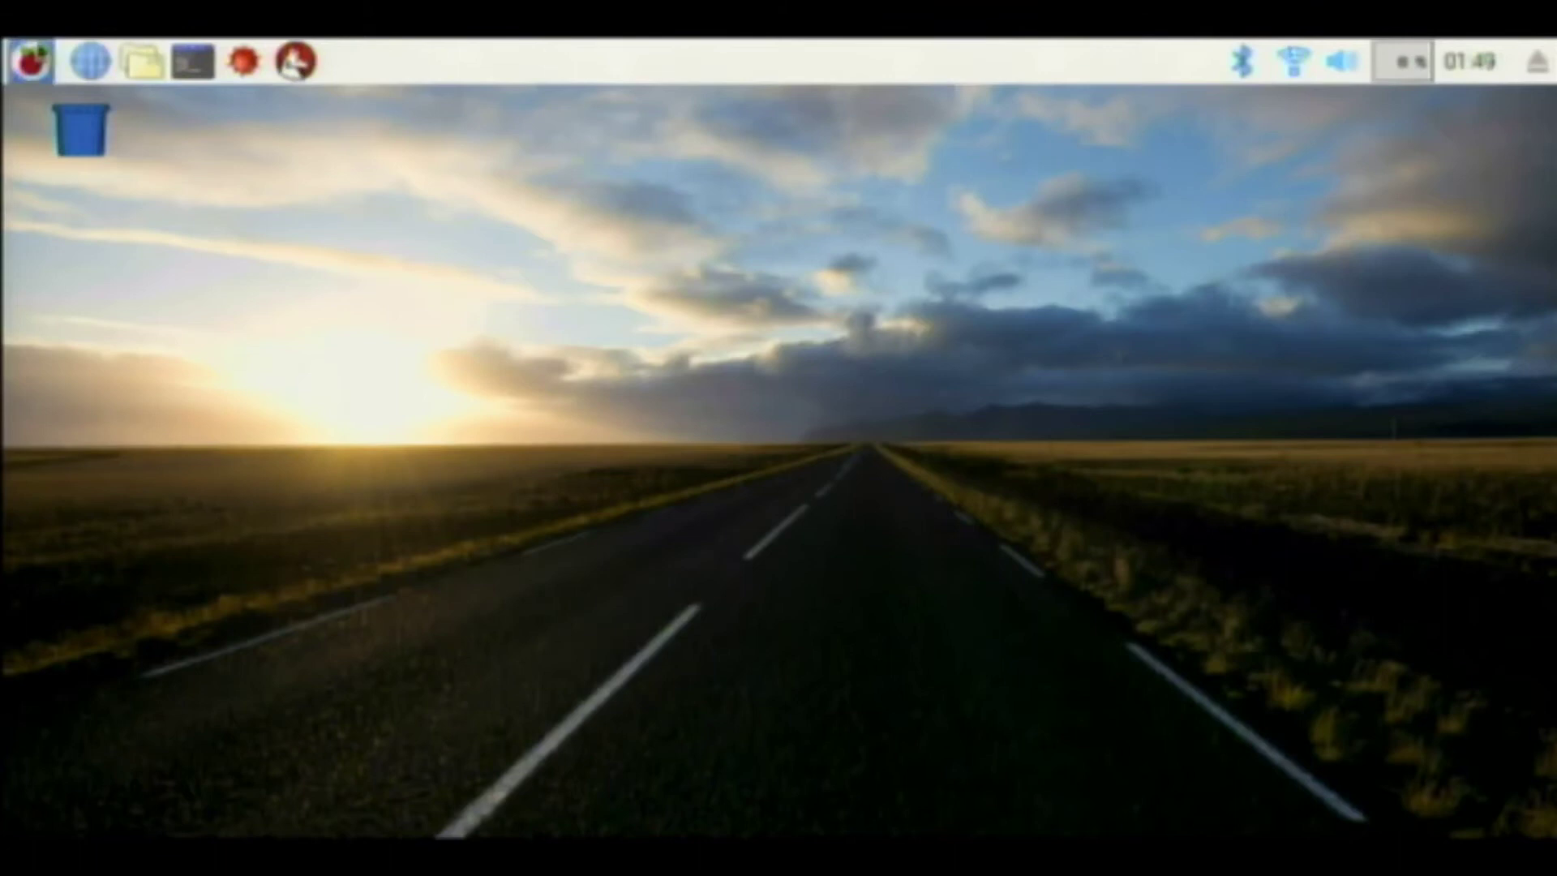
Open Text Editor from Menu > Accessories and bring up File > Save As for the forum-link note.
{"action": "left_click", "coordinate": [32, 67]}
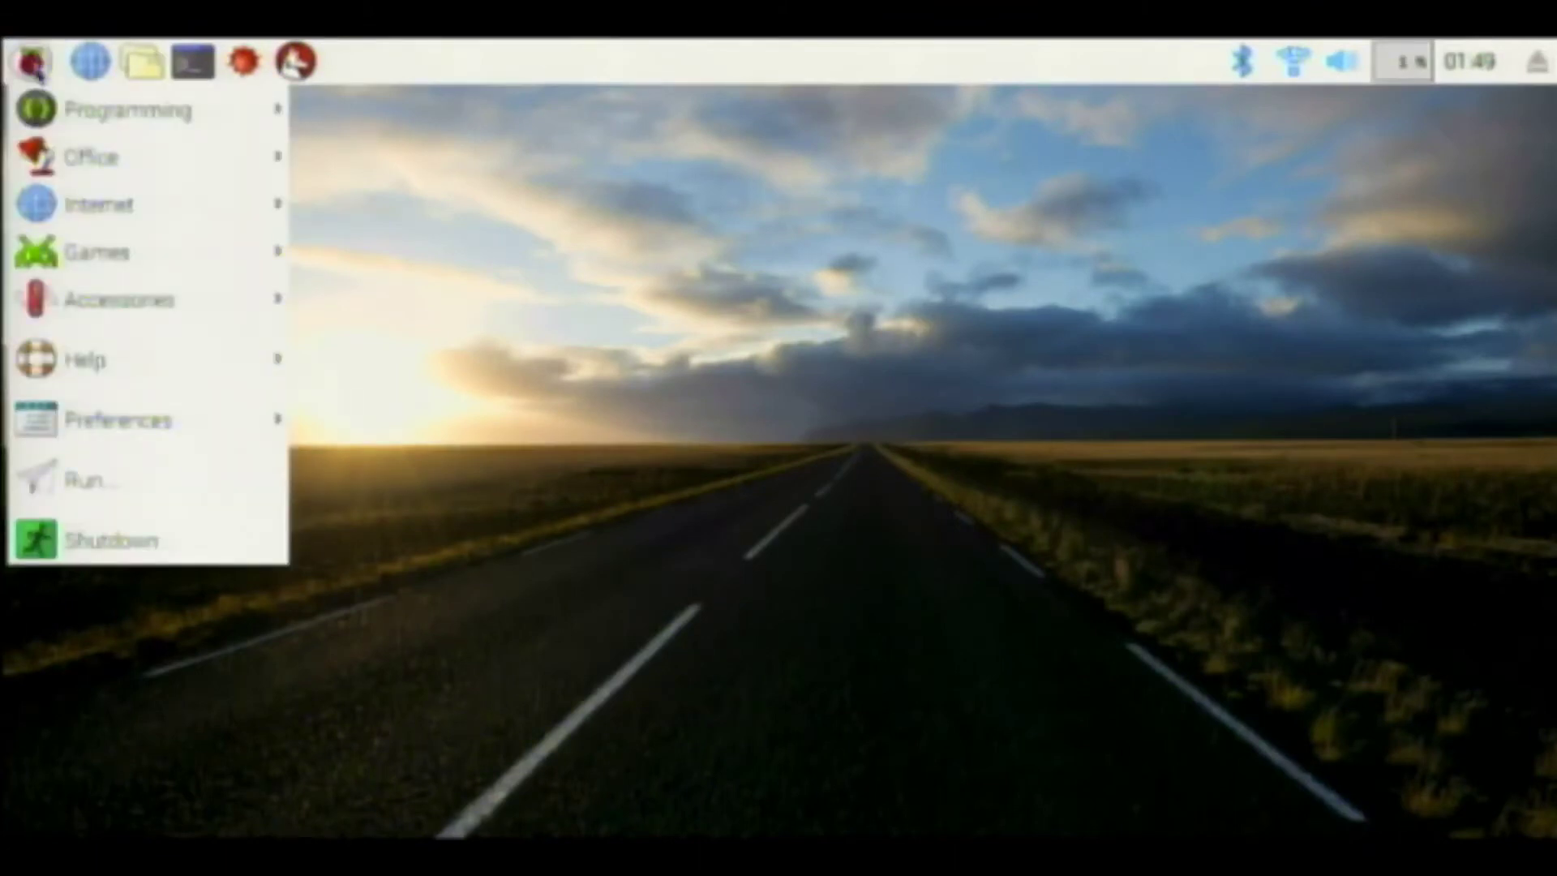
{"action": "mouse_move", "coordinate": [118, 307]}
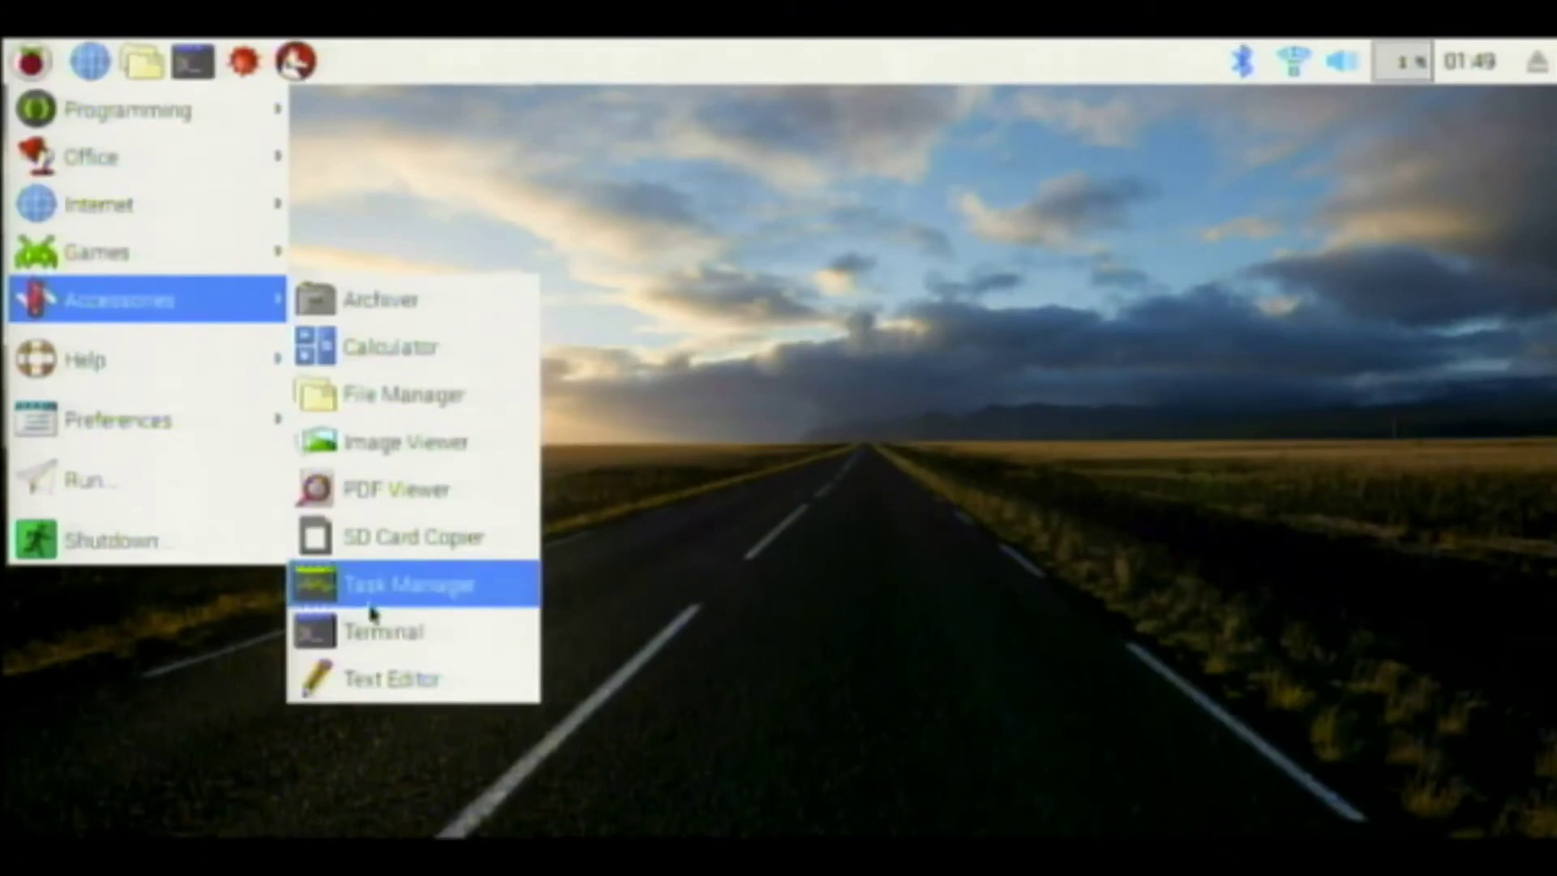
{"action": "left_click", "coordinate": [390, 686]}
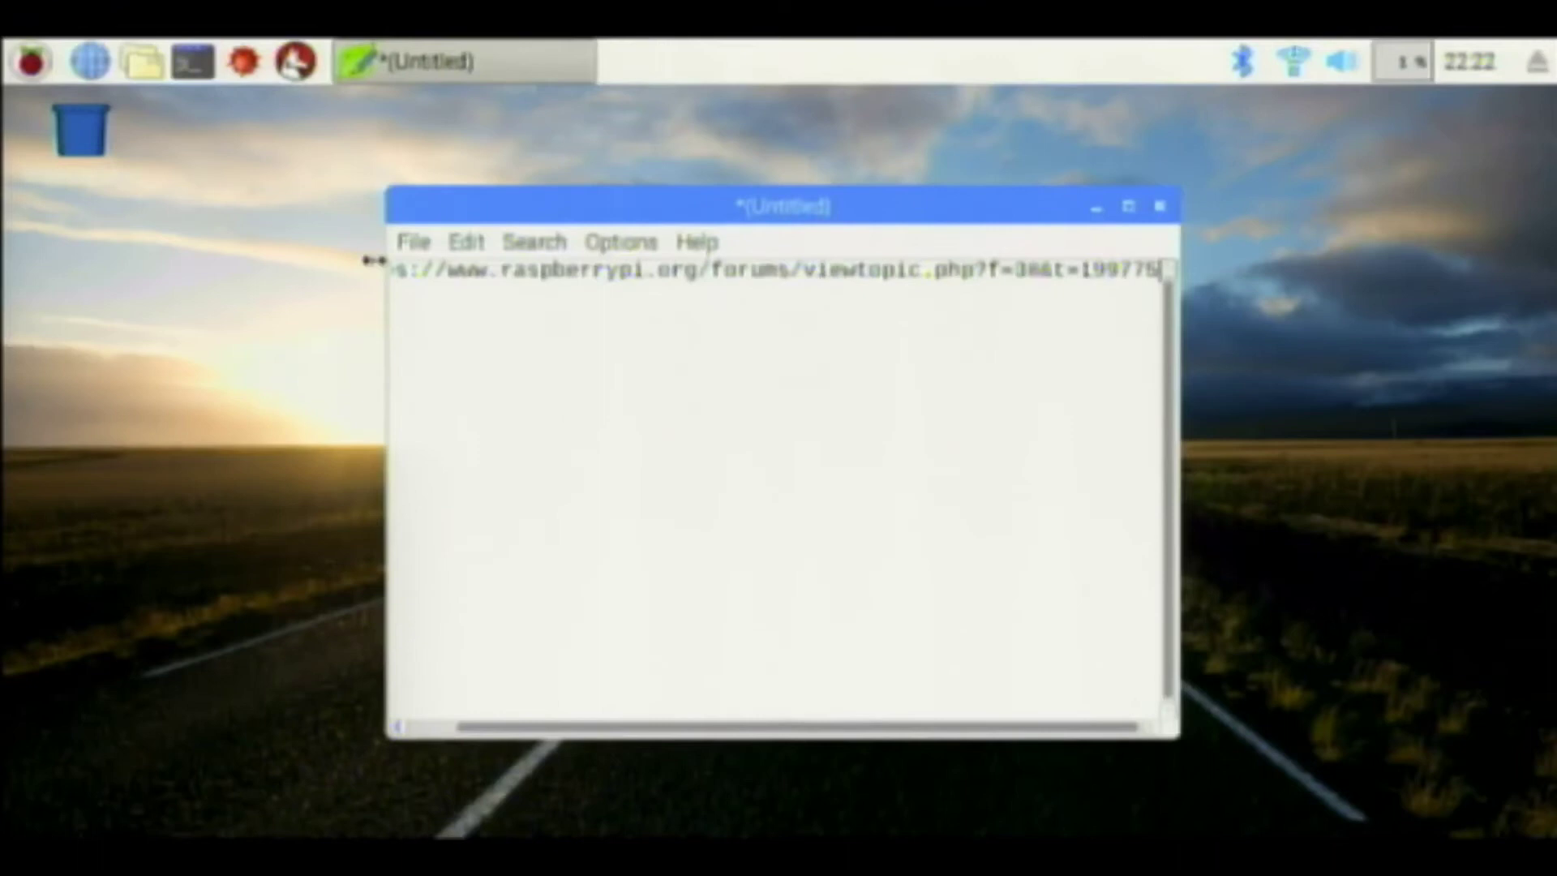
{"action": "left_click", "coordinate": [420, 250]}
{"action": "key", "text": "Down"}
{"action": "key", "text": "Down"}
{"action": "key", "text": "Down"}
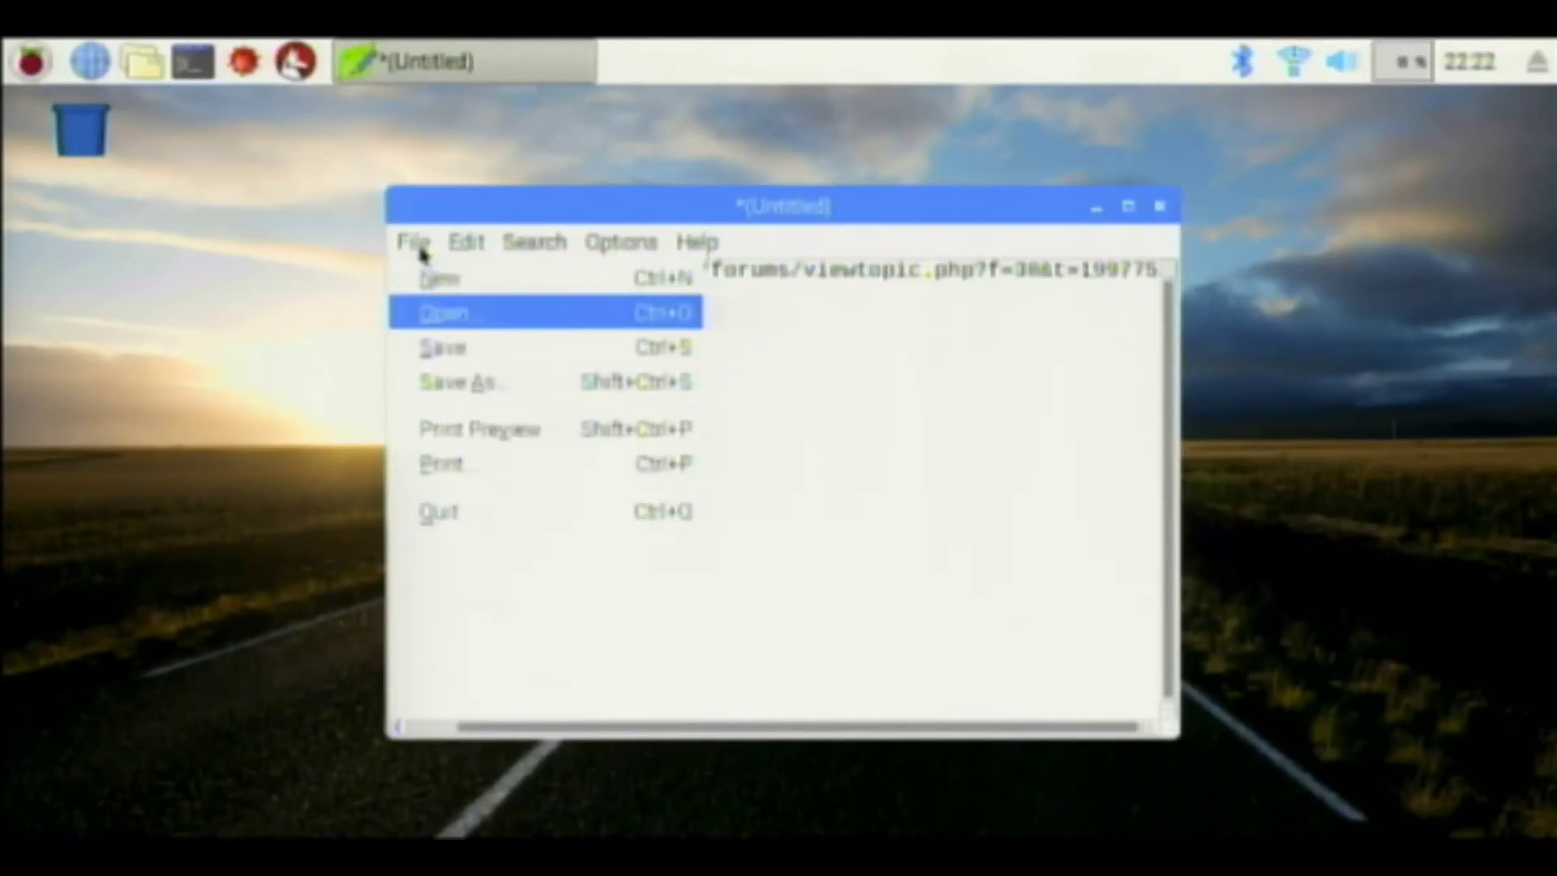
{"action": "key", "text": "Return"}
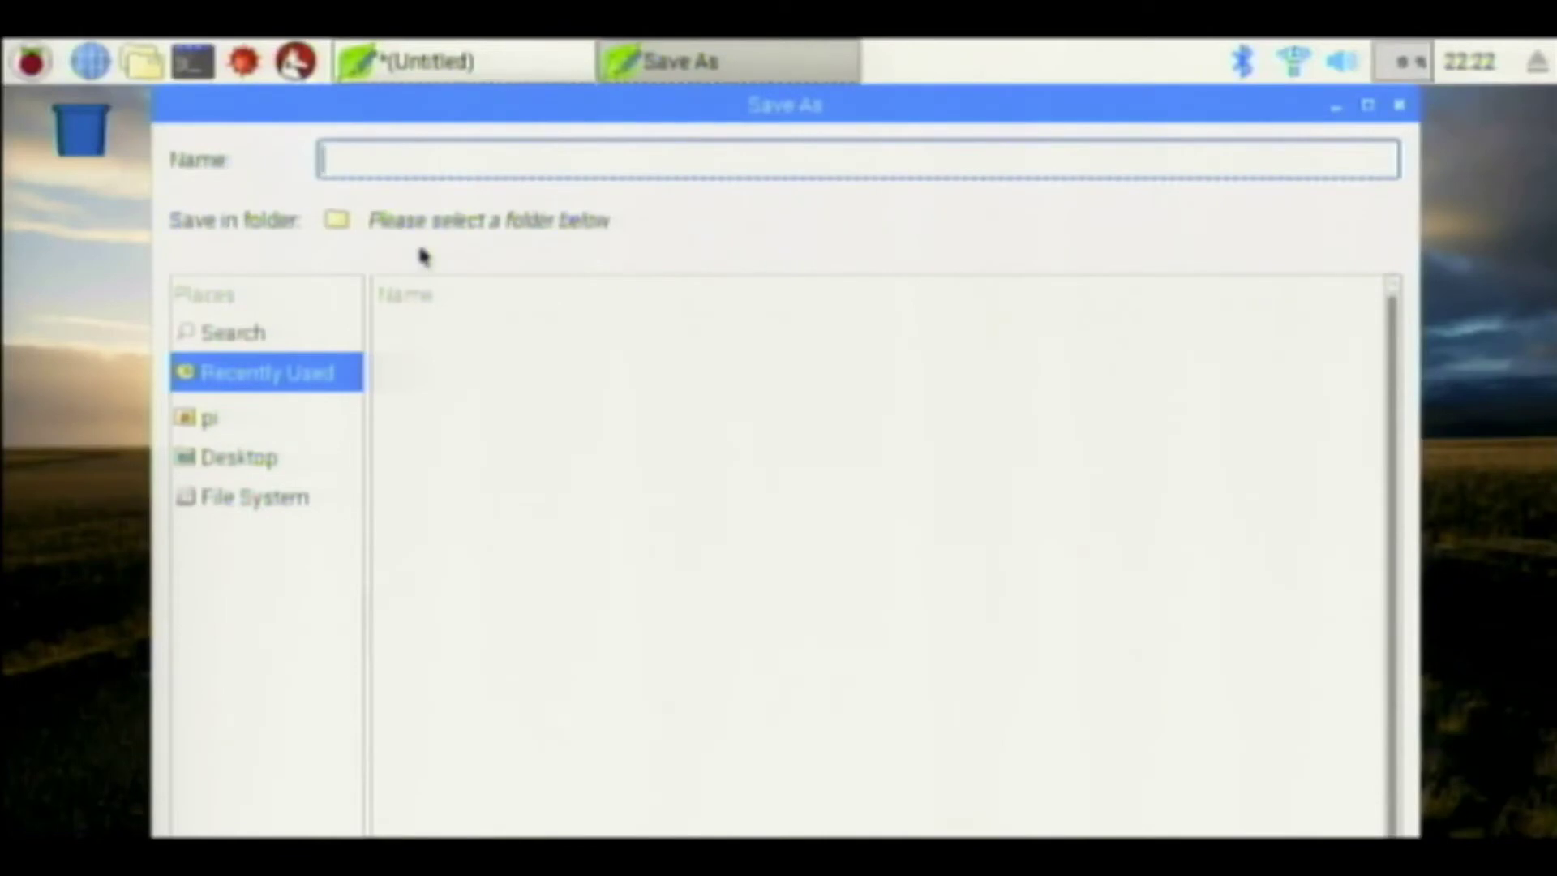
Save the note as 'vidware blog' on the Desktop and launch the Chromium web browser.
{"action": "type", "text": "vidware blog"}
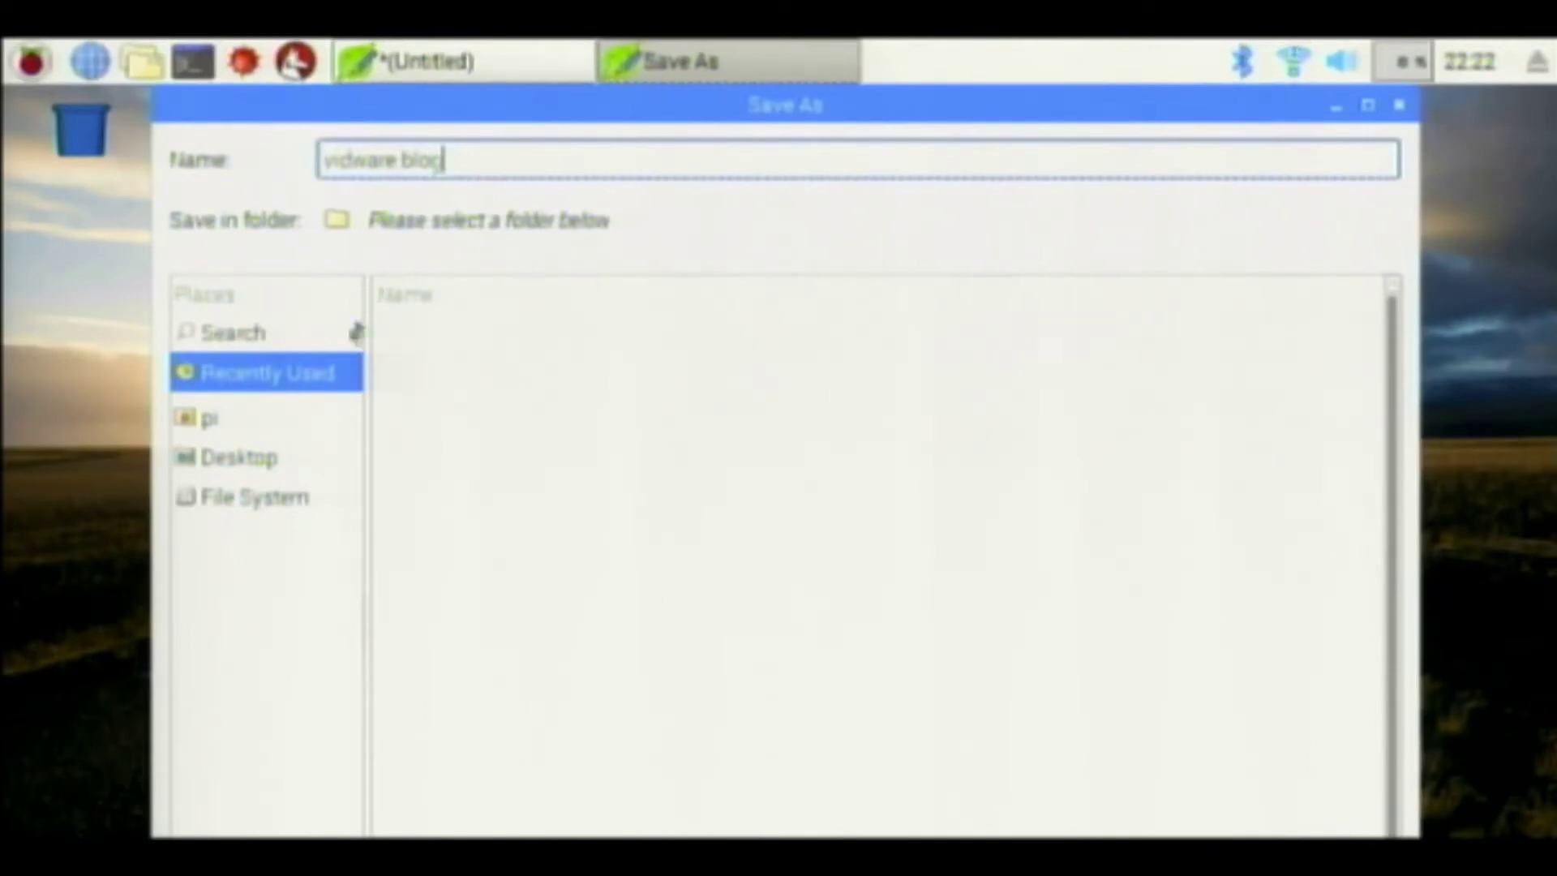
{"action": "left_click", "coordinate": [249, 461]}
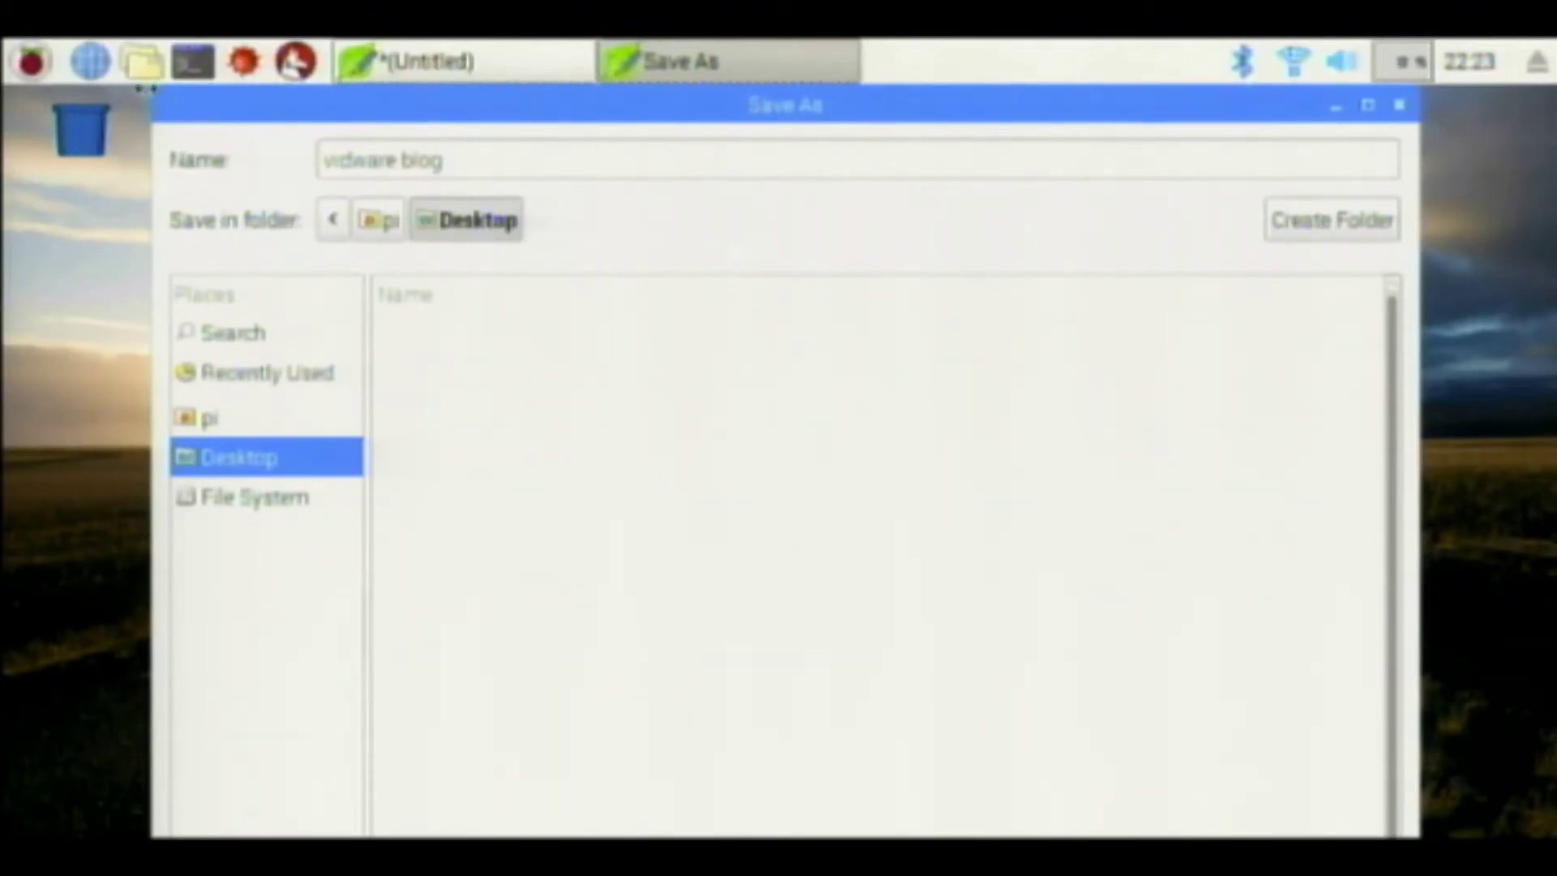
{"action": "left_click_drag", "start_coordinate": [150, 92], "coordinate": [264, 125]}
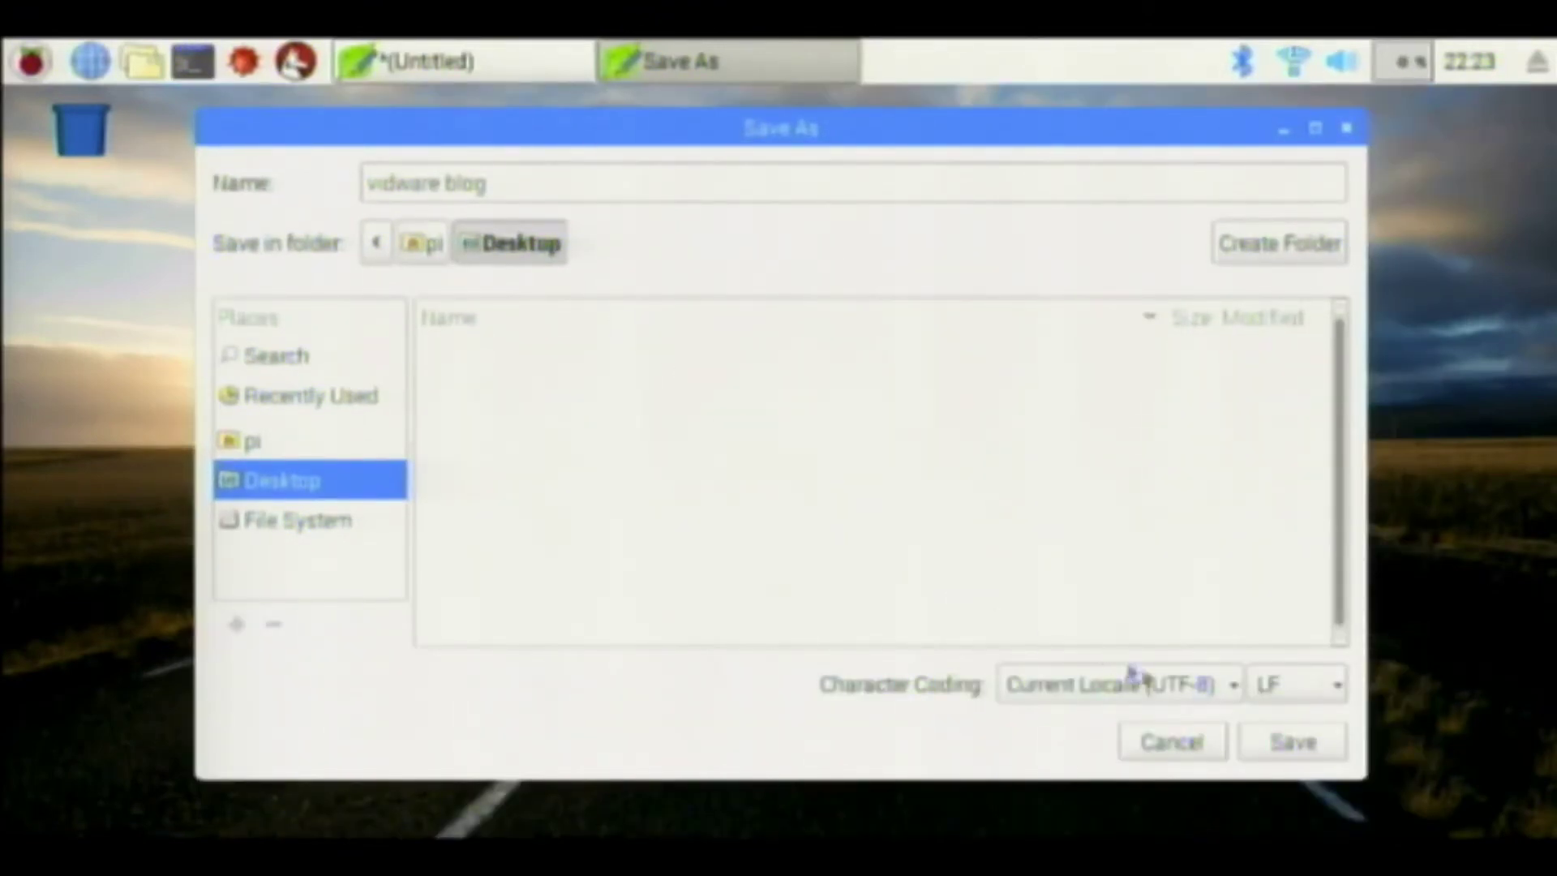
{"action": "left_click", "coordinate": [1293, 742]}
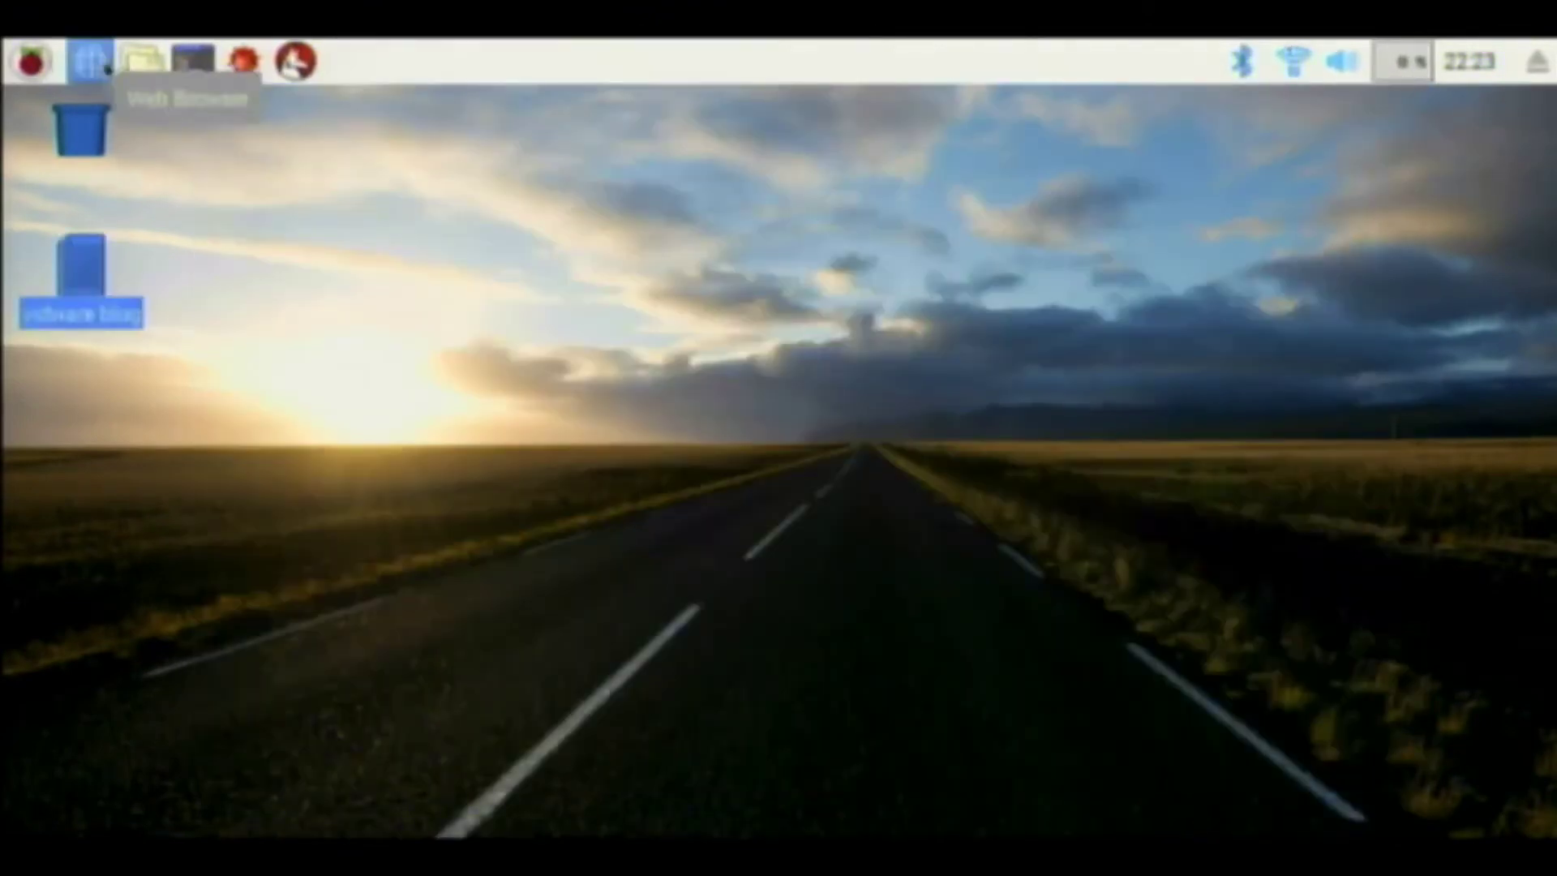
{"action": "left_click", "coordinate": [106, 70]}
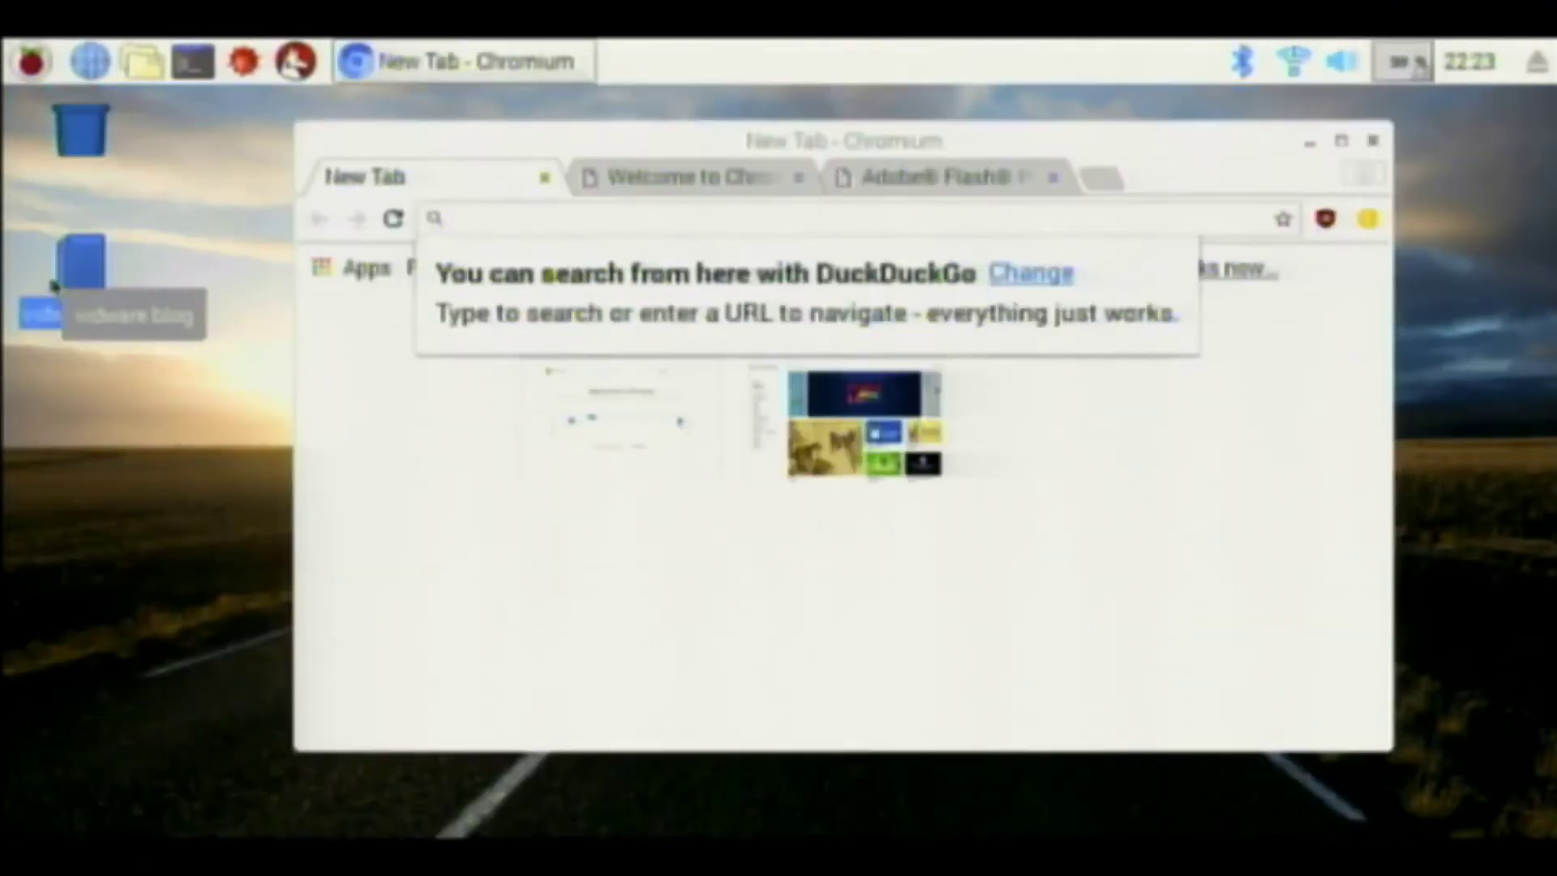
Copy the forum URL from the vidware blog note and paste-and-go it in Chromium's address bar.
{"action": "double_click", "coordinate": [59, 276]}
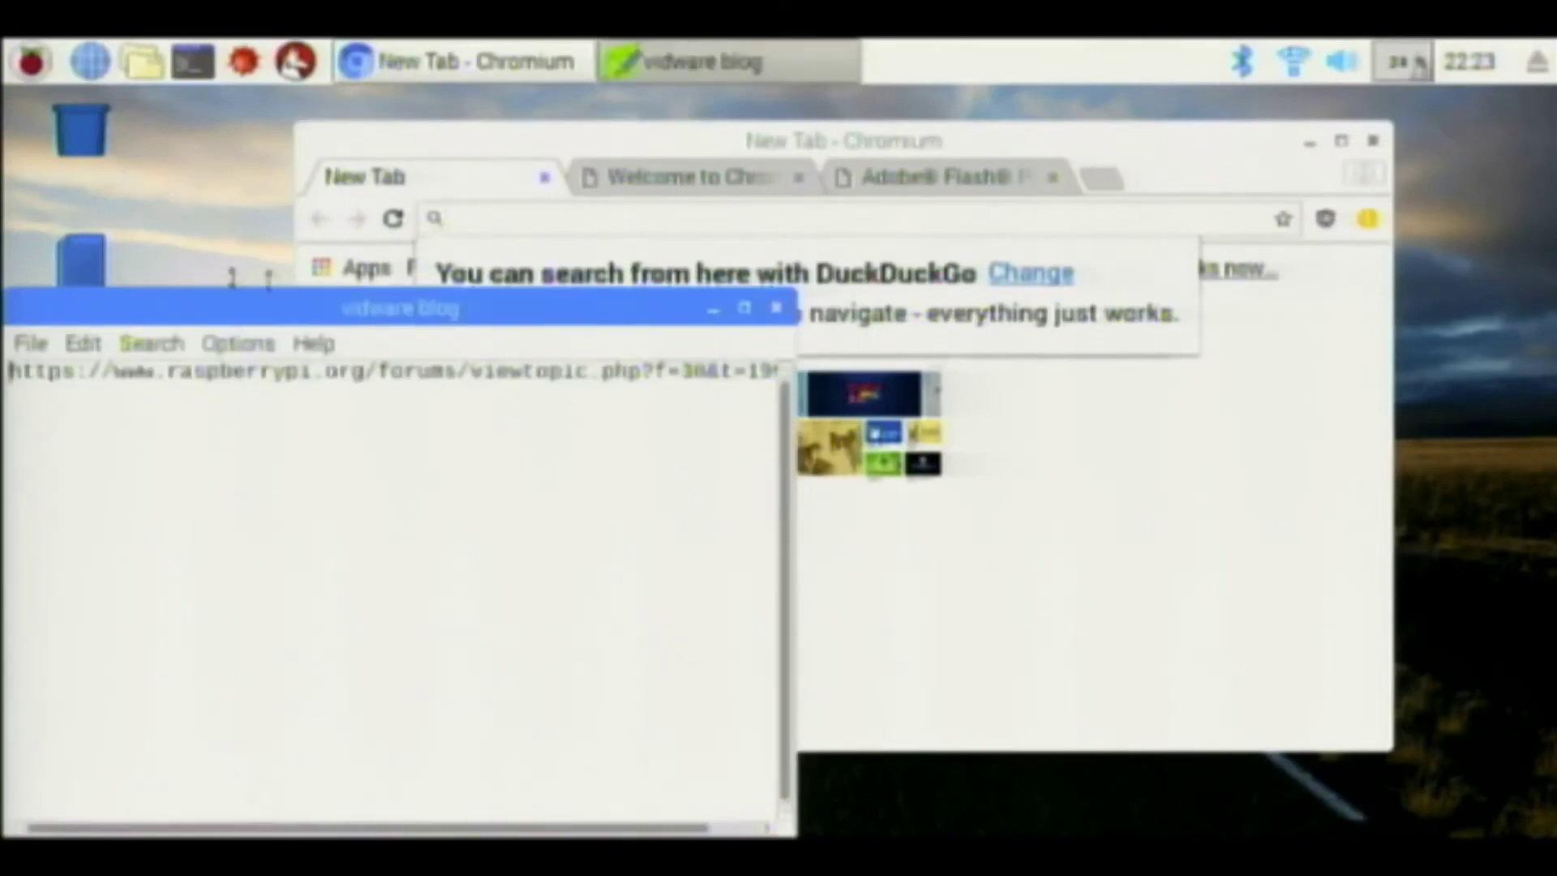
{"action": "triple_click", "coordinate": [308, 369]}
{"action": "right_click", "coordinate": [308, 368]}
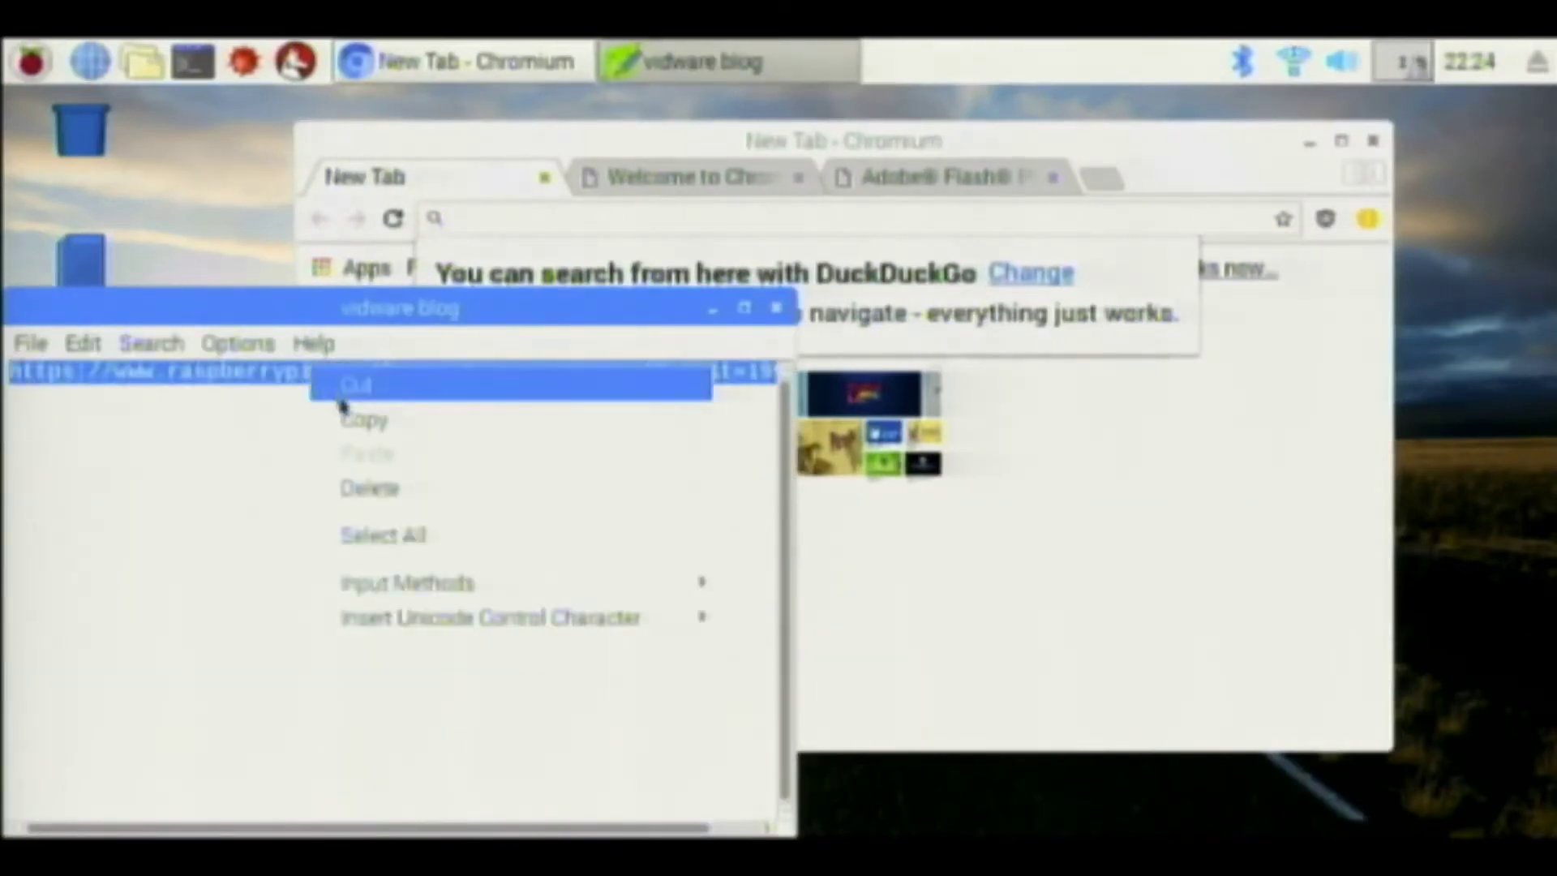
{"action": "left_click", "coordinate": [363, 417]}
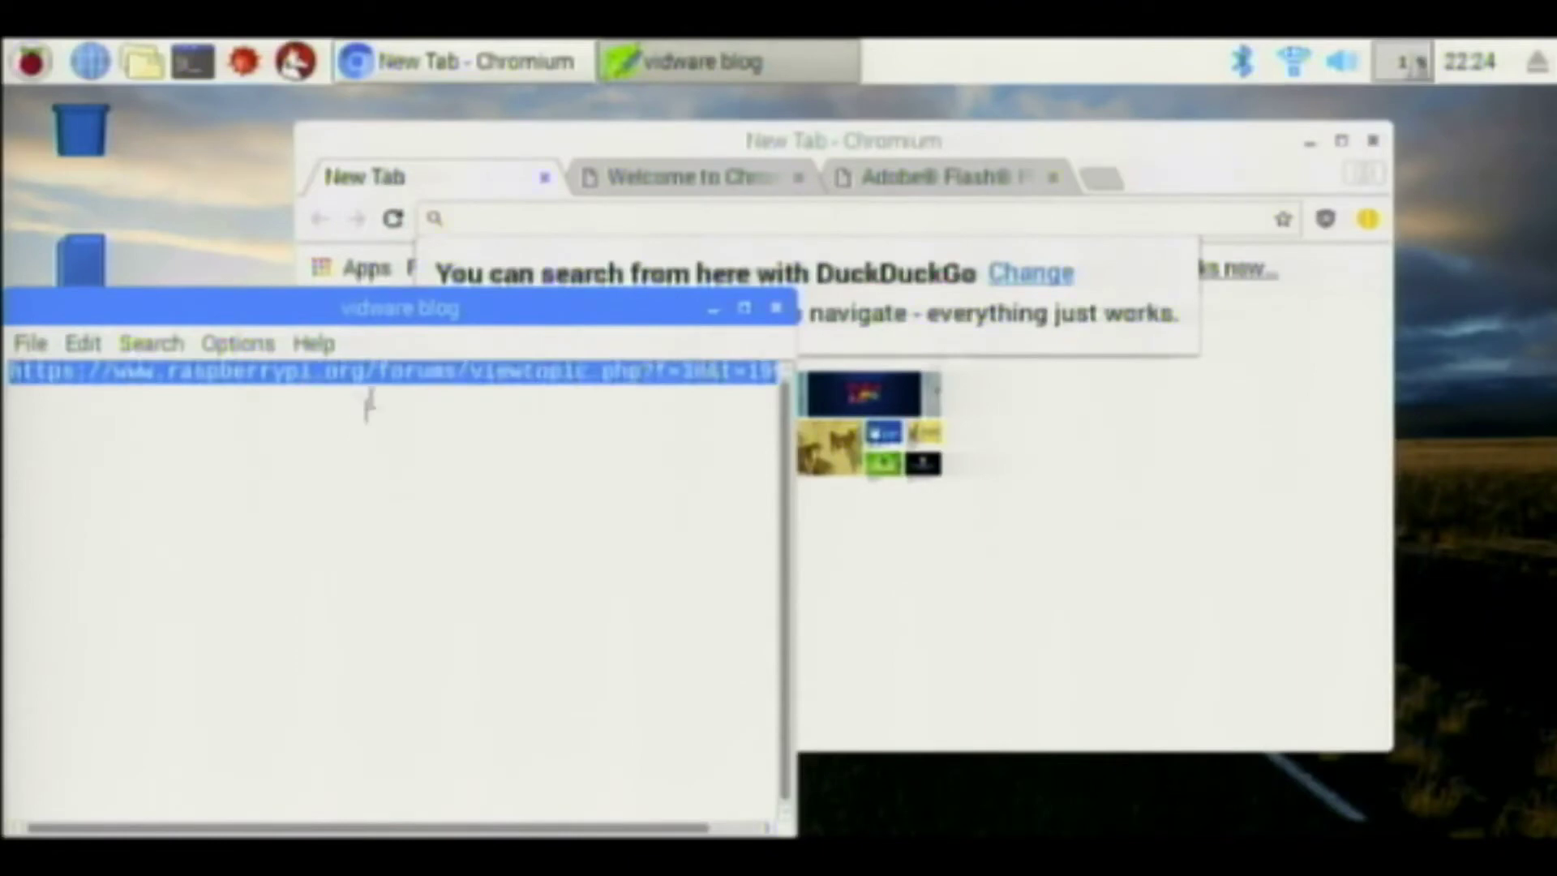
{"action": "left_click", "coordinate": [475, 229]}
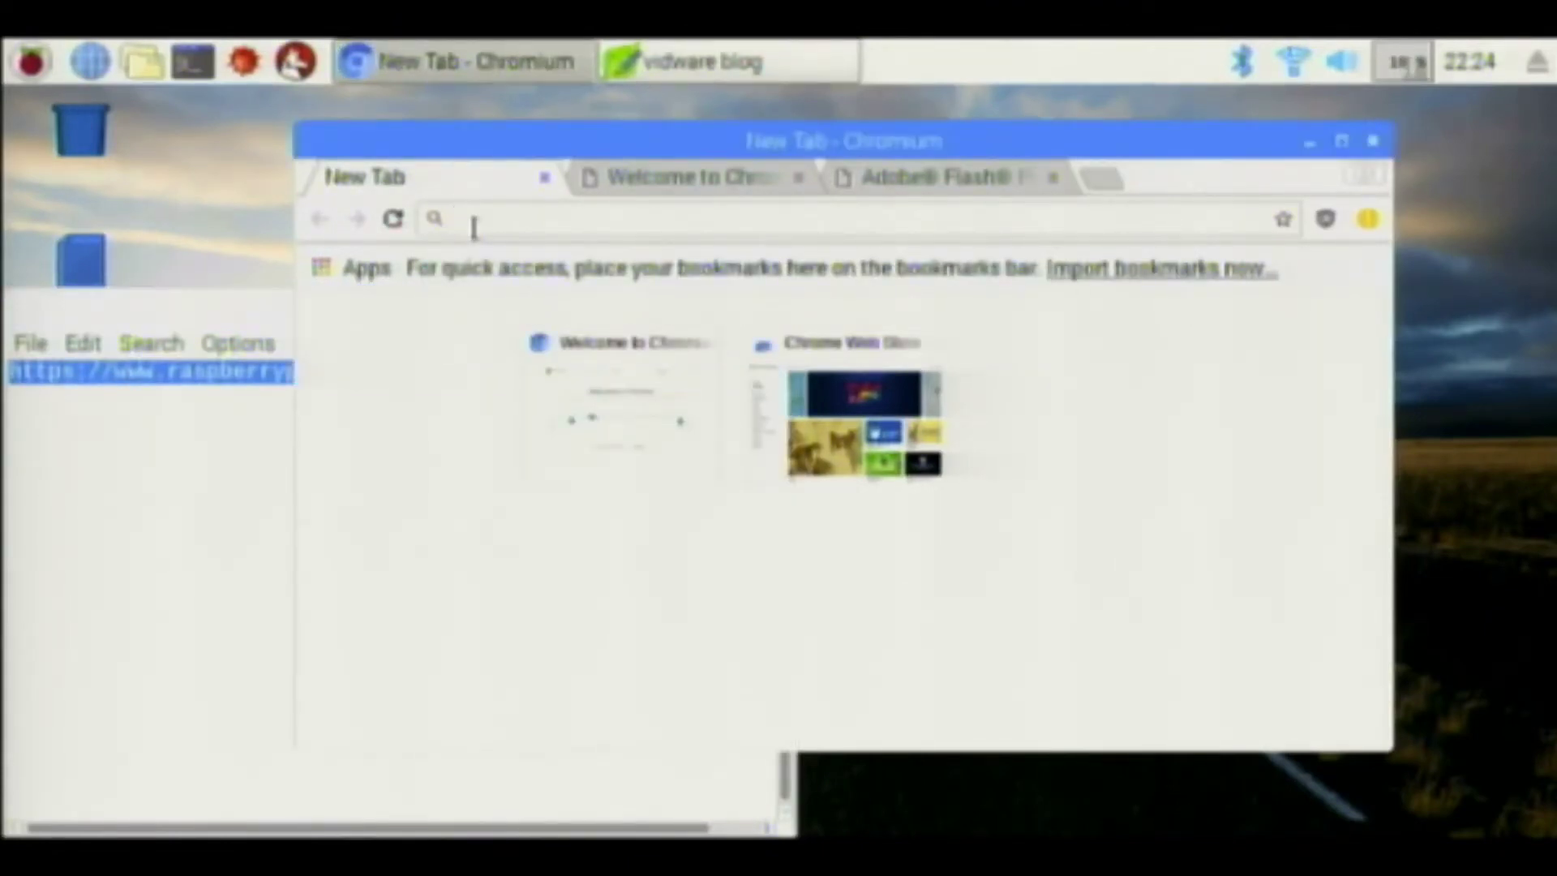
{"action": "right_click", "coordinate": [474, 228]}
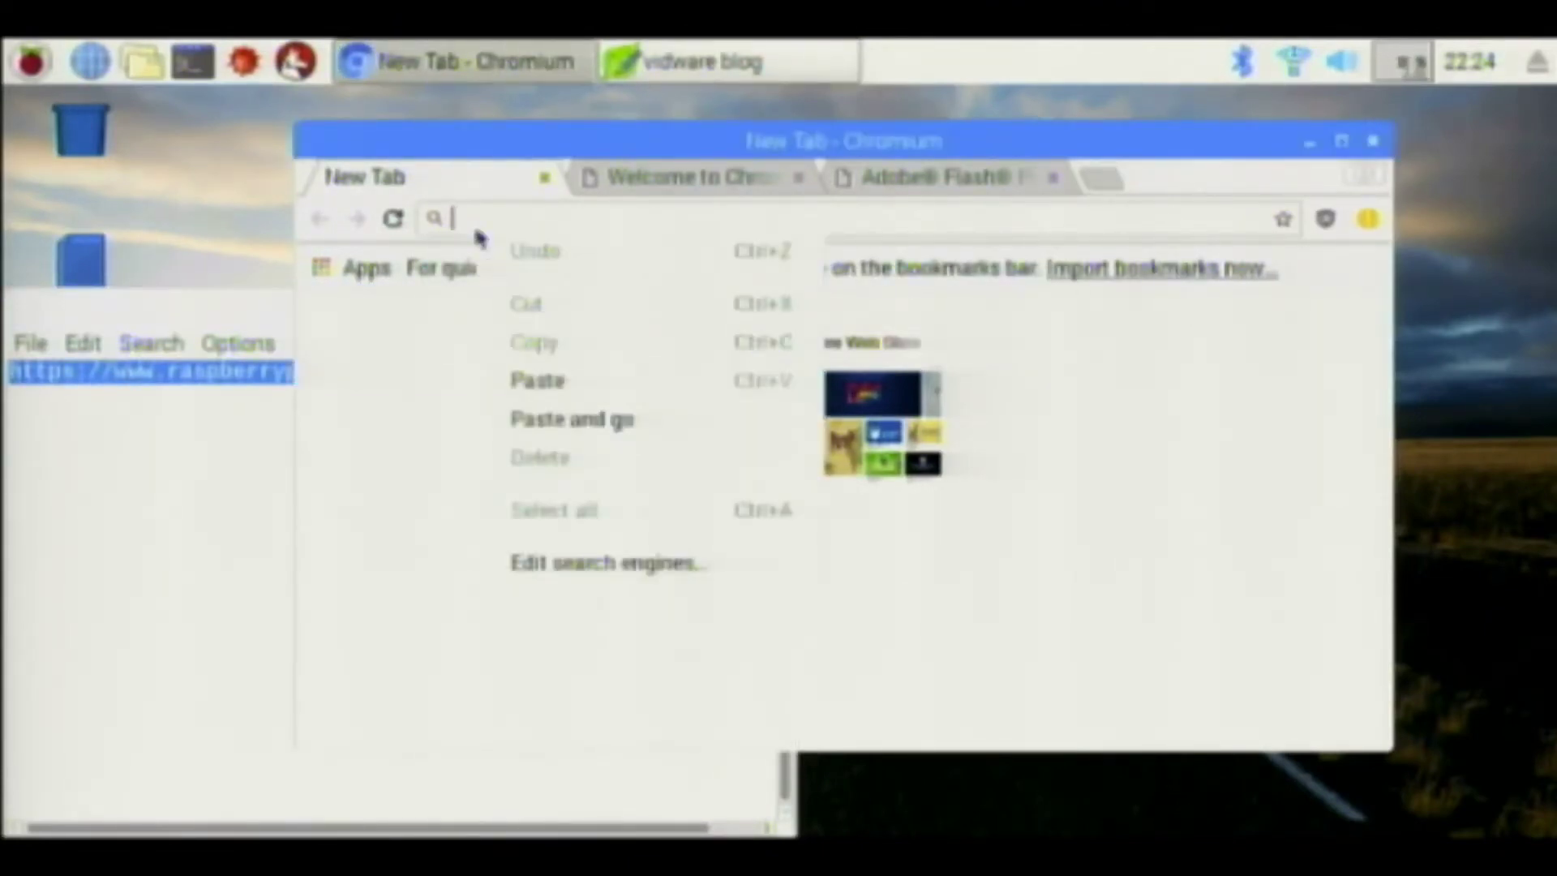
{"action": "left_click", "coordinate": [601, 417]}
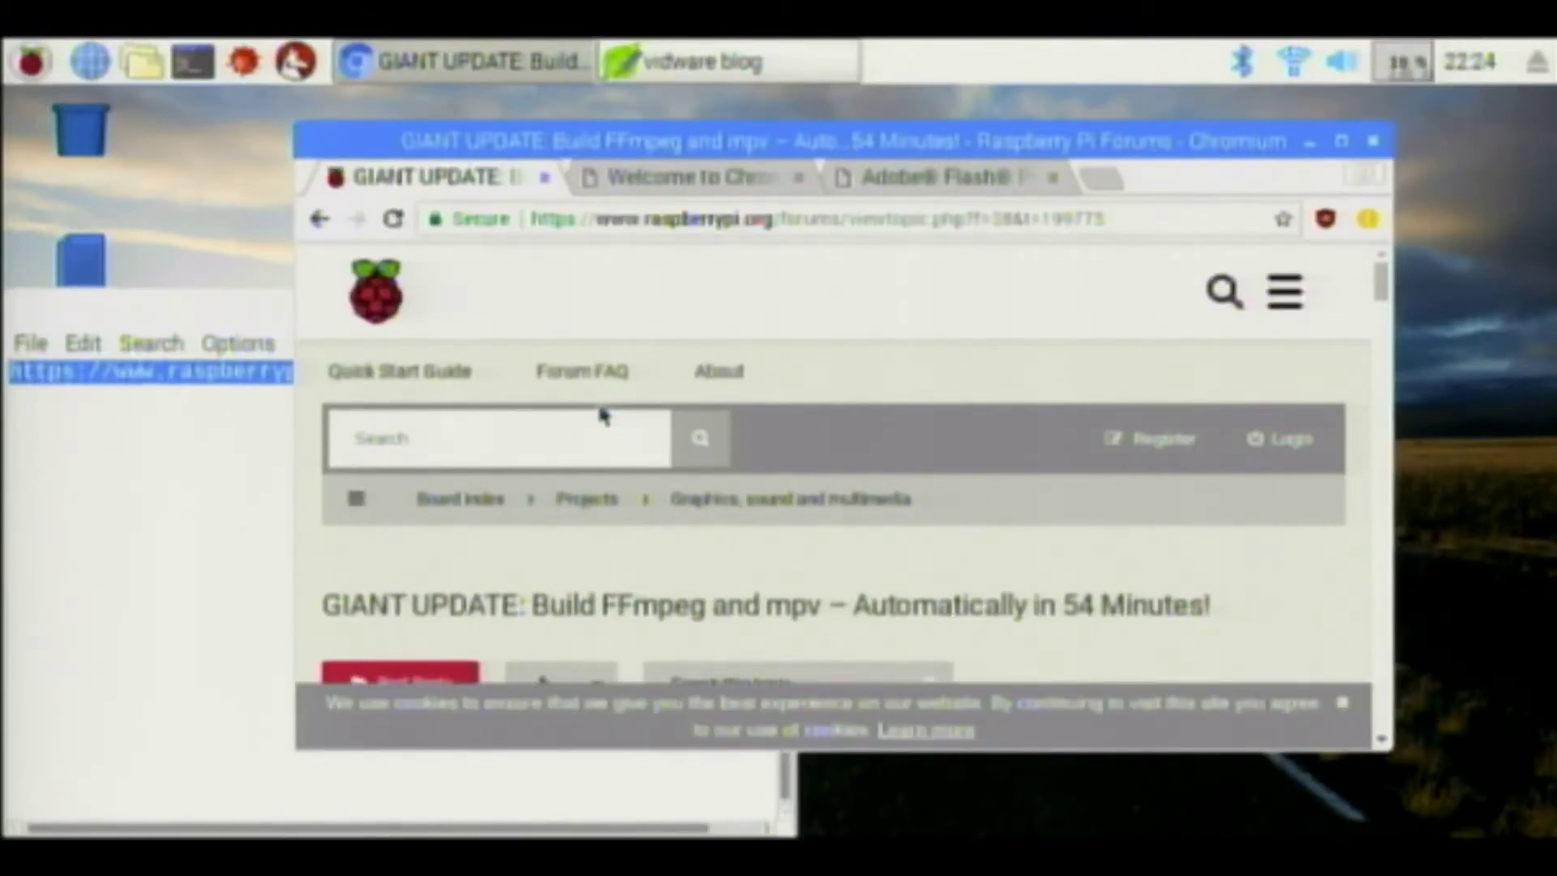
Scroll down the GIANT UPDATE forum page to read its first post.
{"action": "scroll", "coordinate": [601, 414], "scroll_direction": "down", "scroll_amount": 5}
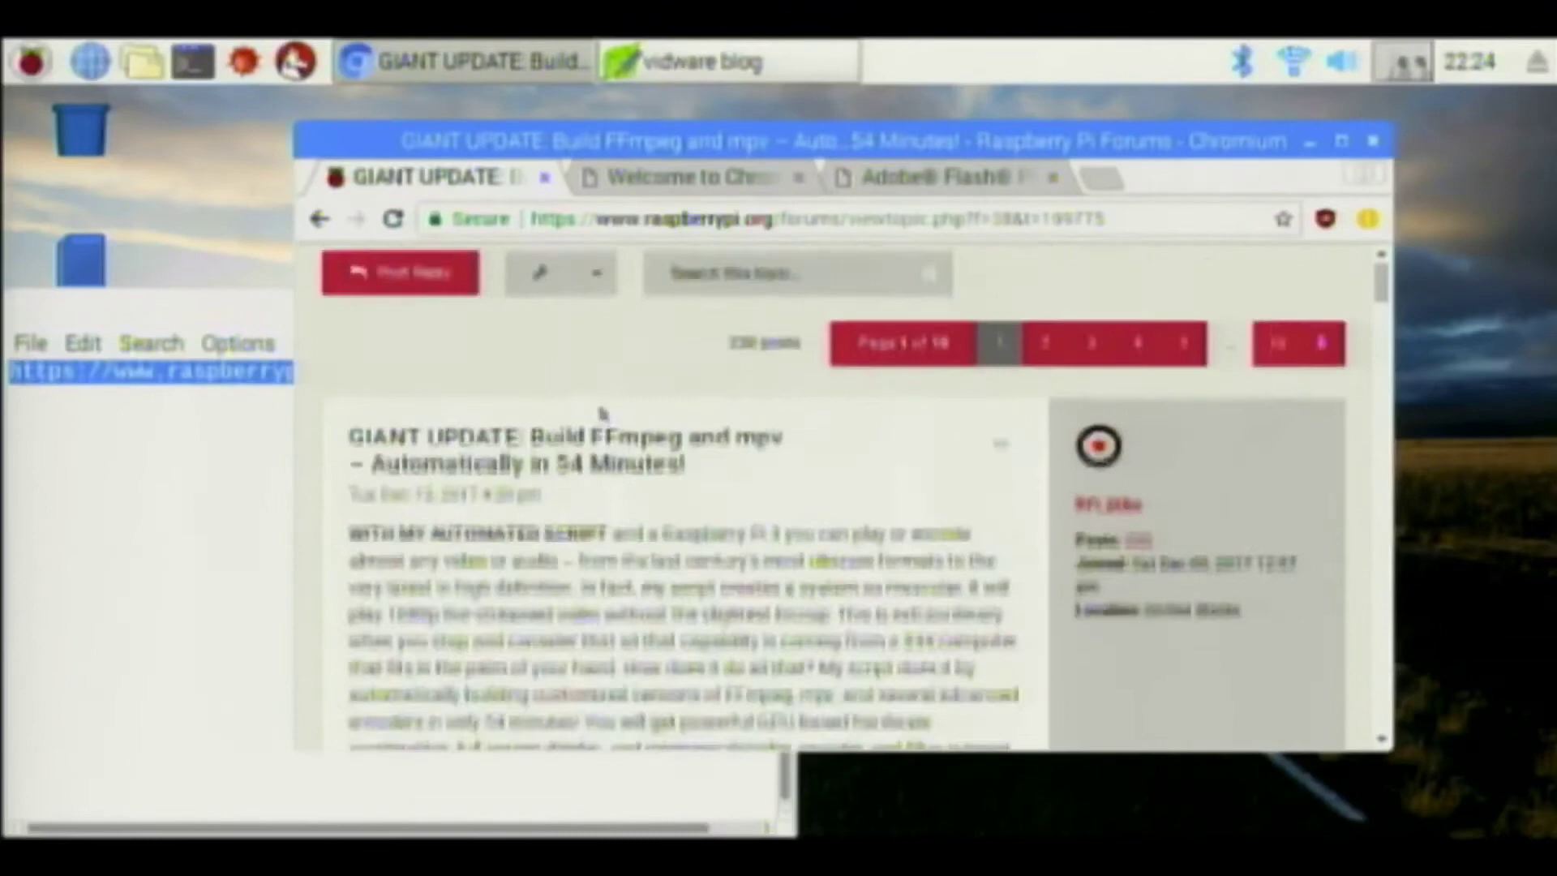
{"action": "scroll", "coordinate": [604, 410], "scroll_direction": "down", "scroll_amount": 1}
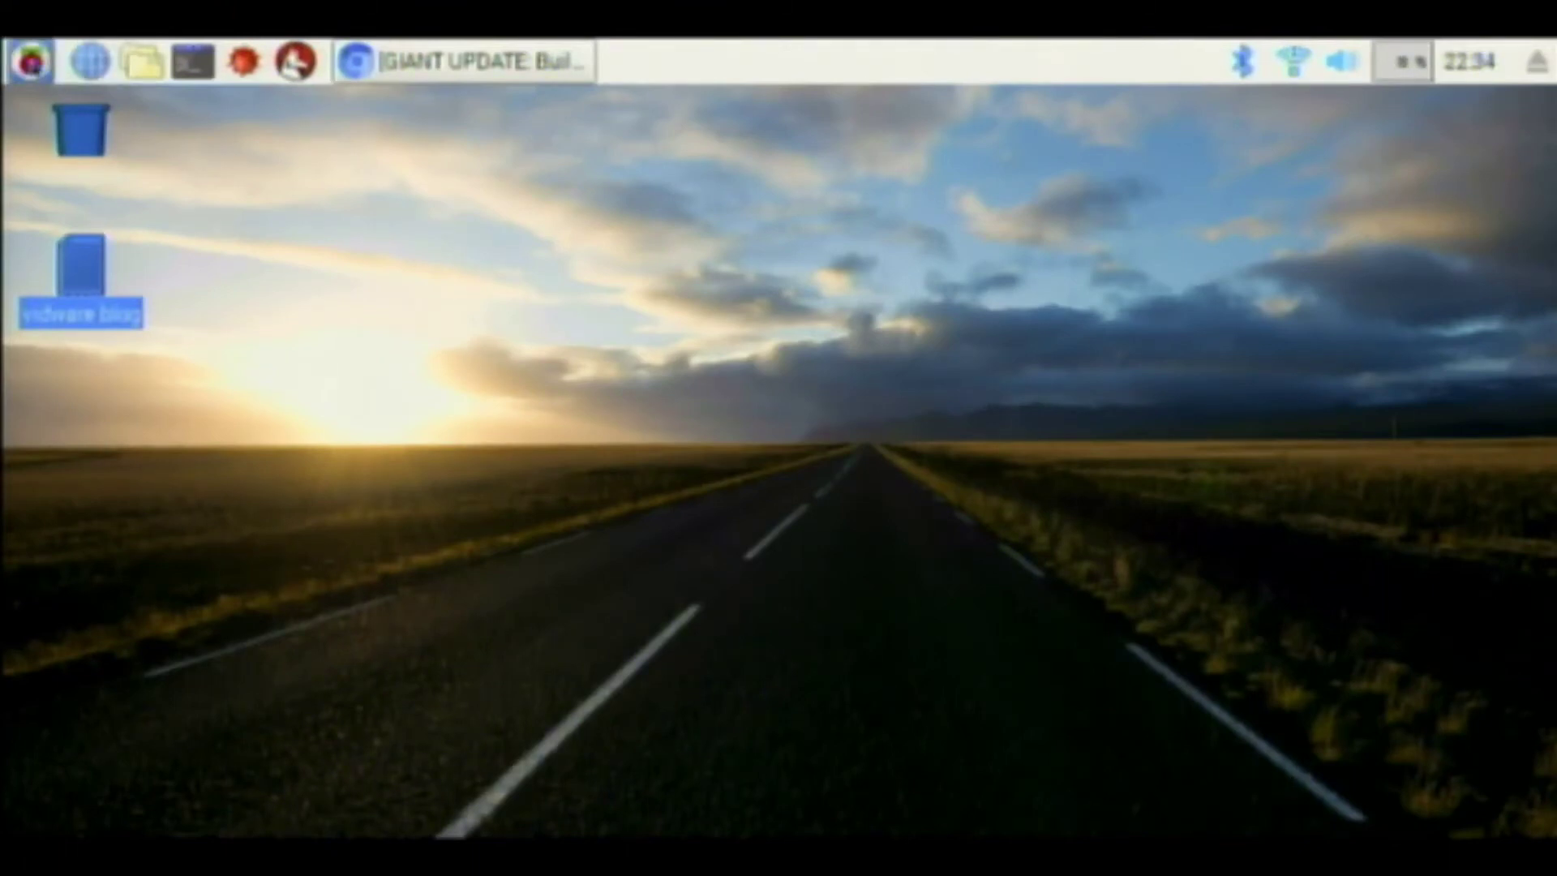
Set GPU Memory to 128 on the Performance settings and choose No to the reboot prompt.
{"action": "left_click", "coordinate": [31, 61]}
{"action": "mouse_move", "coordinate": [144, 417]}
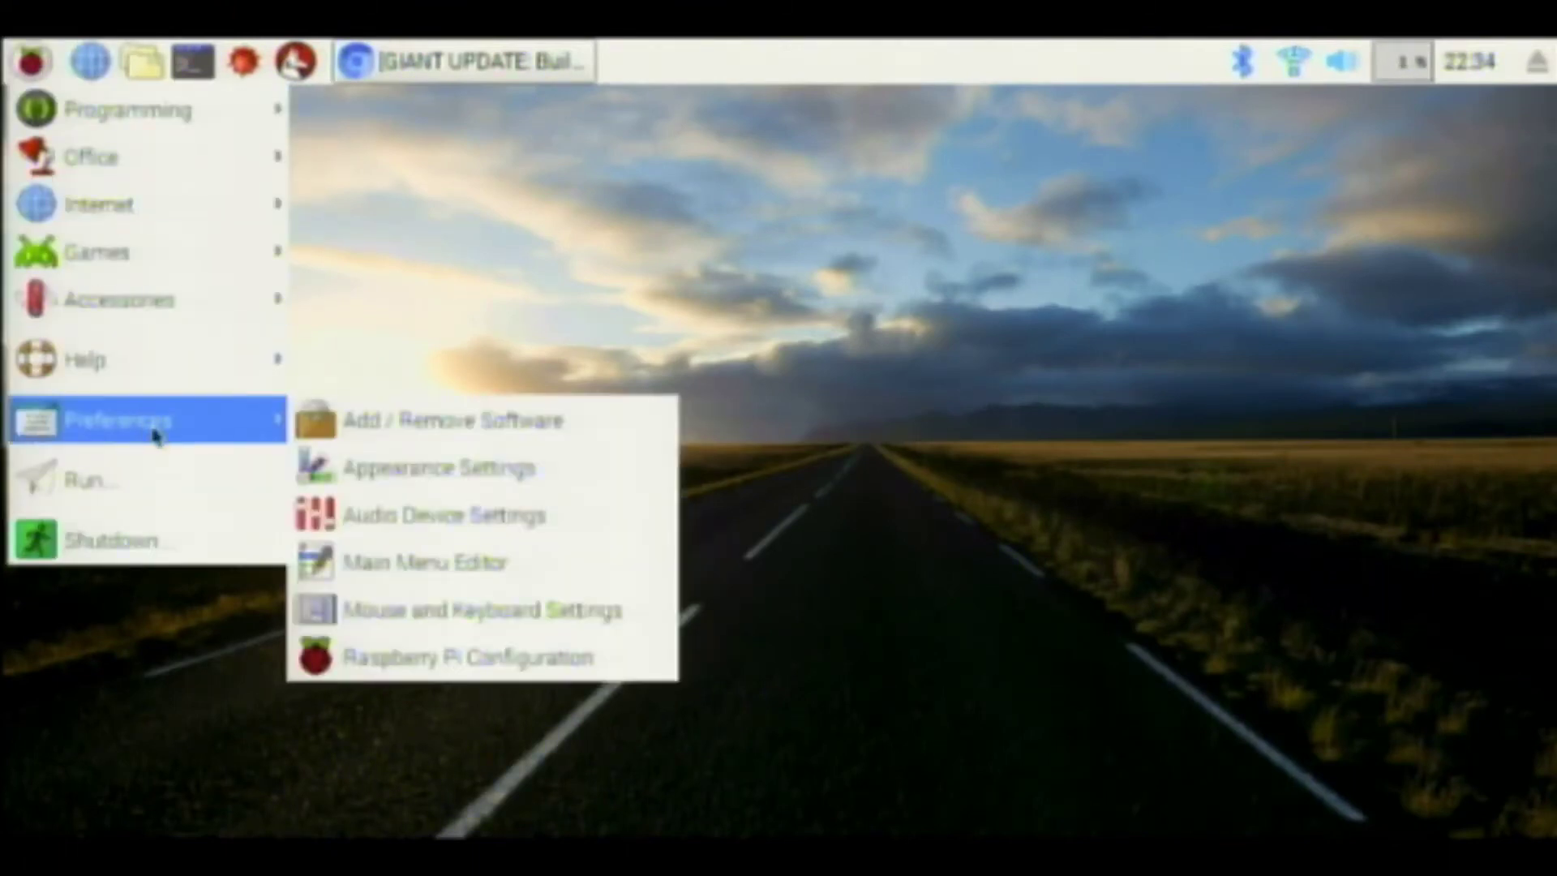
{"action": "left_click", "coordinate": [561, 661]}
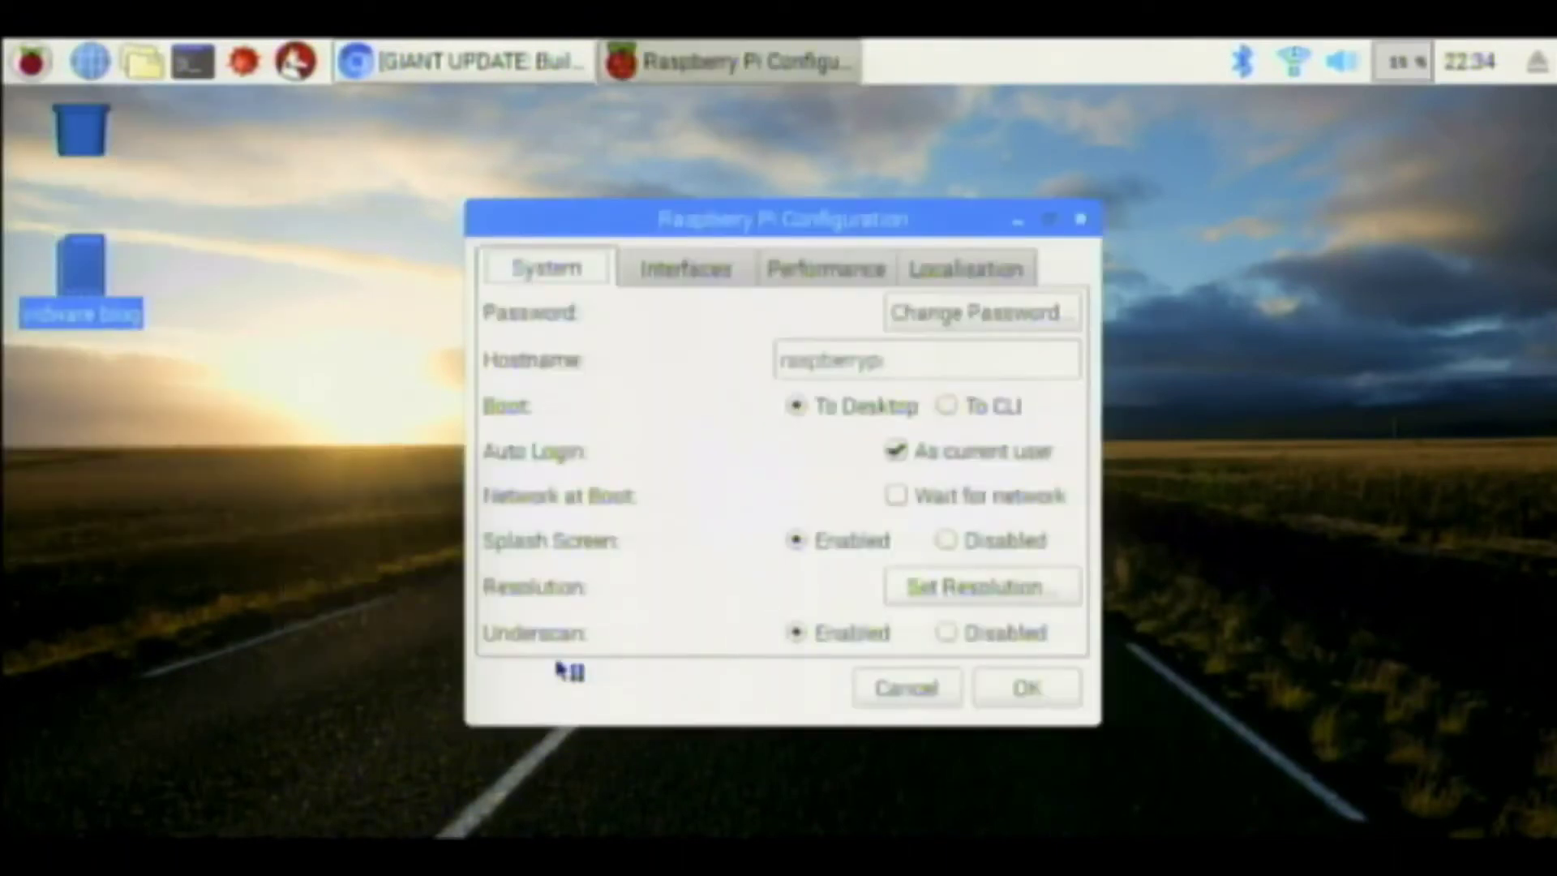
{"action": "left_click", "coordinate": [786, 275]}
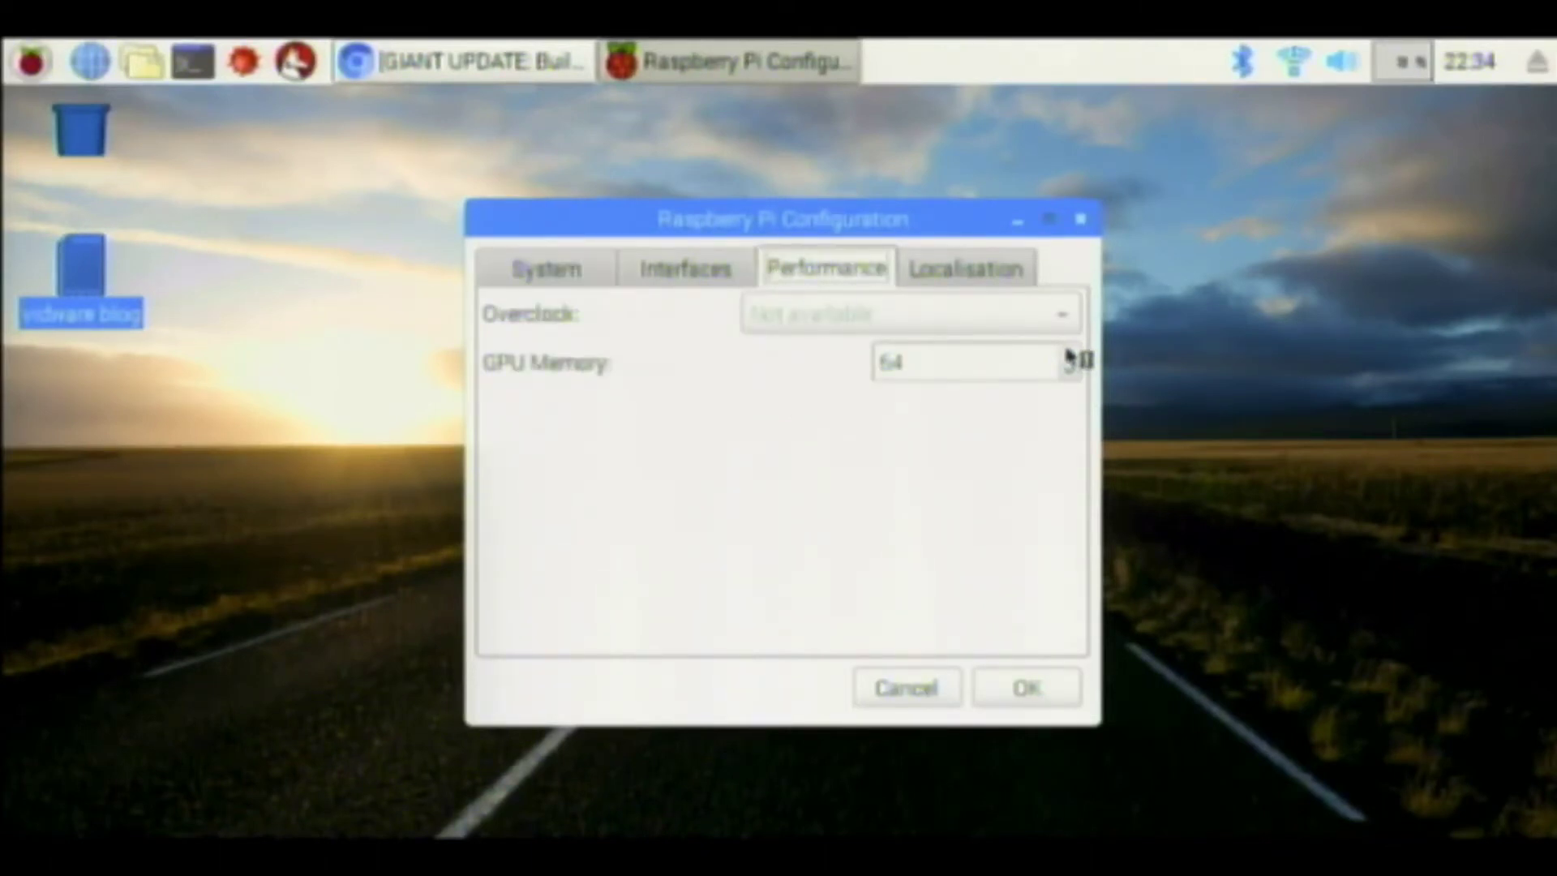
{"action": "left_click", "coordinate": [1069, 358]}
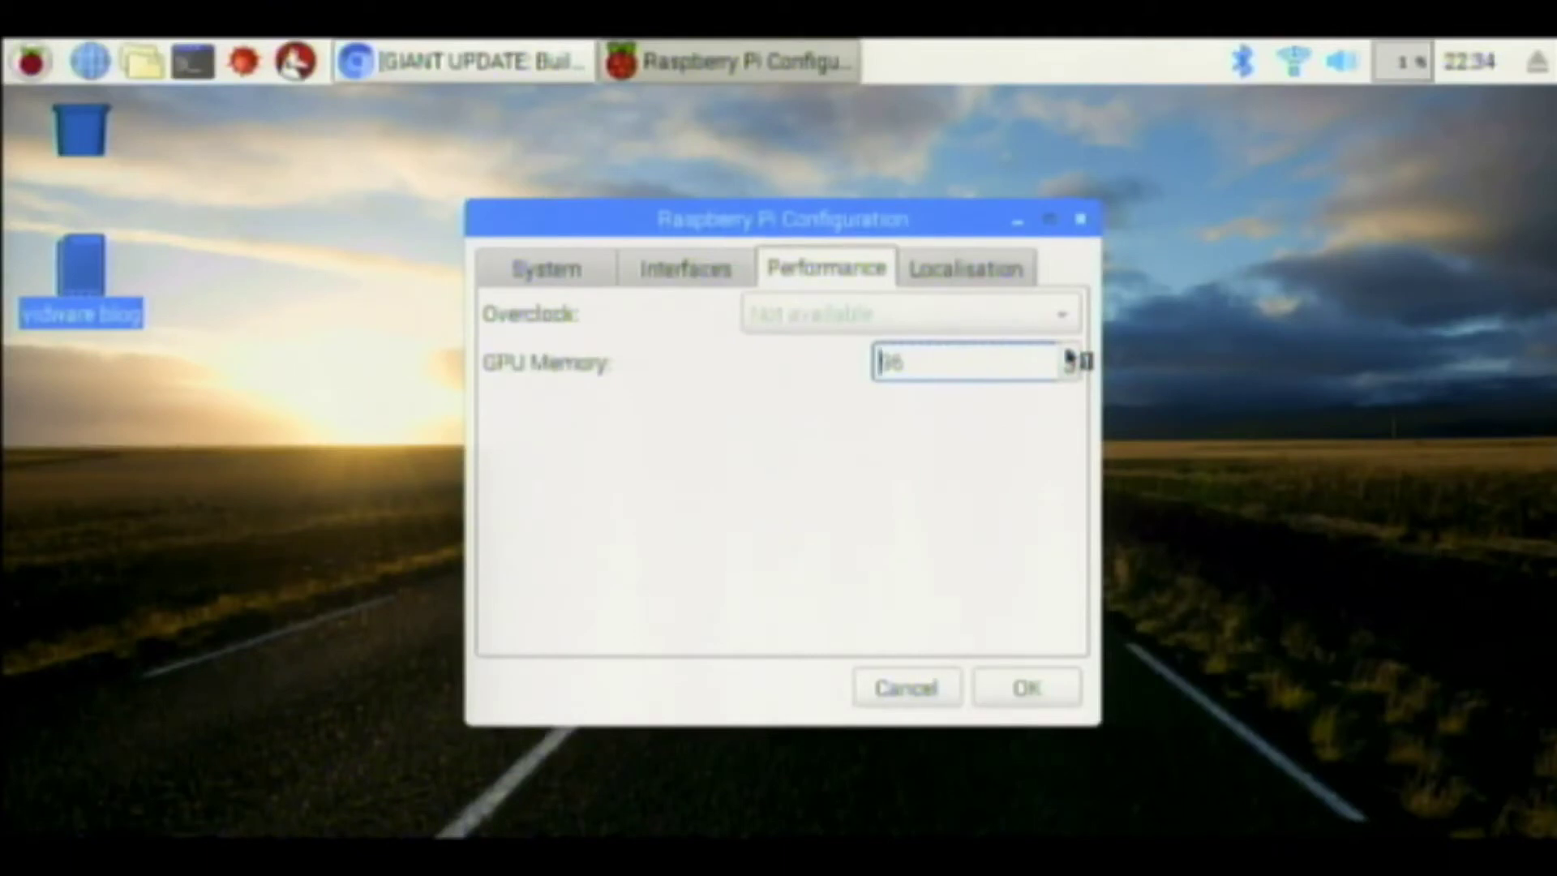
{"action": "left_click", "coordinate": [1069, 358]}
{"action": "left_click", "coordinate": [1002, 686]}
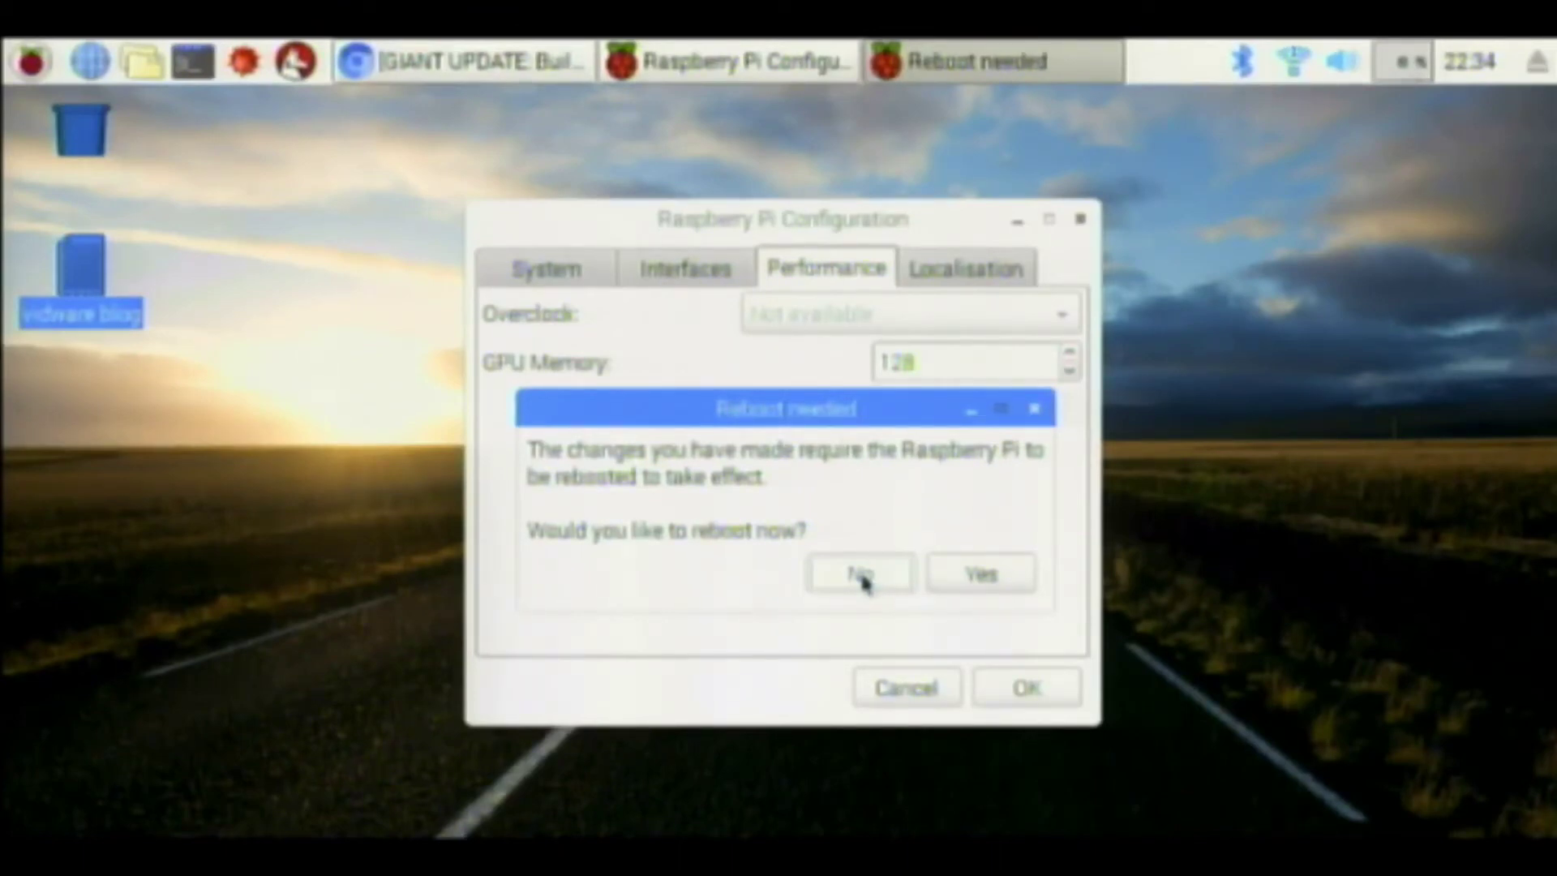
{"action": "left_click", "coordinate": [863, 579]}
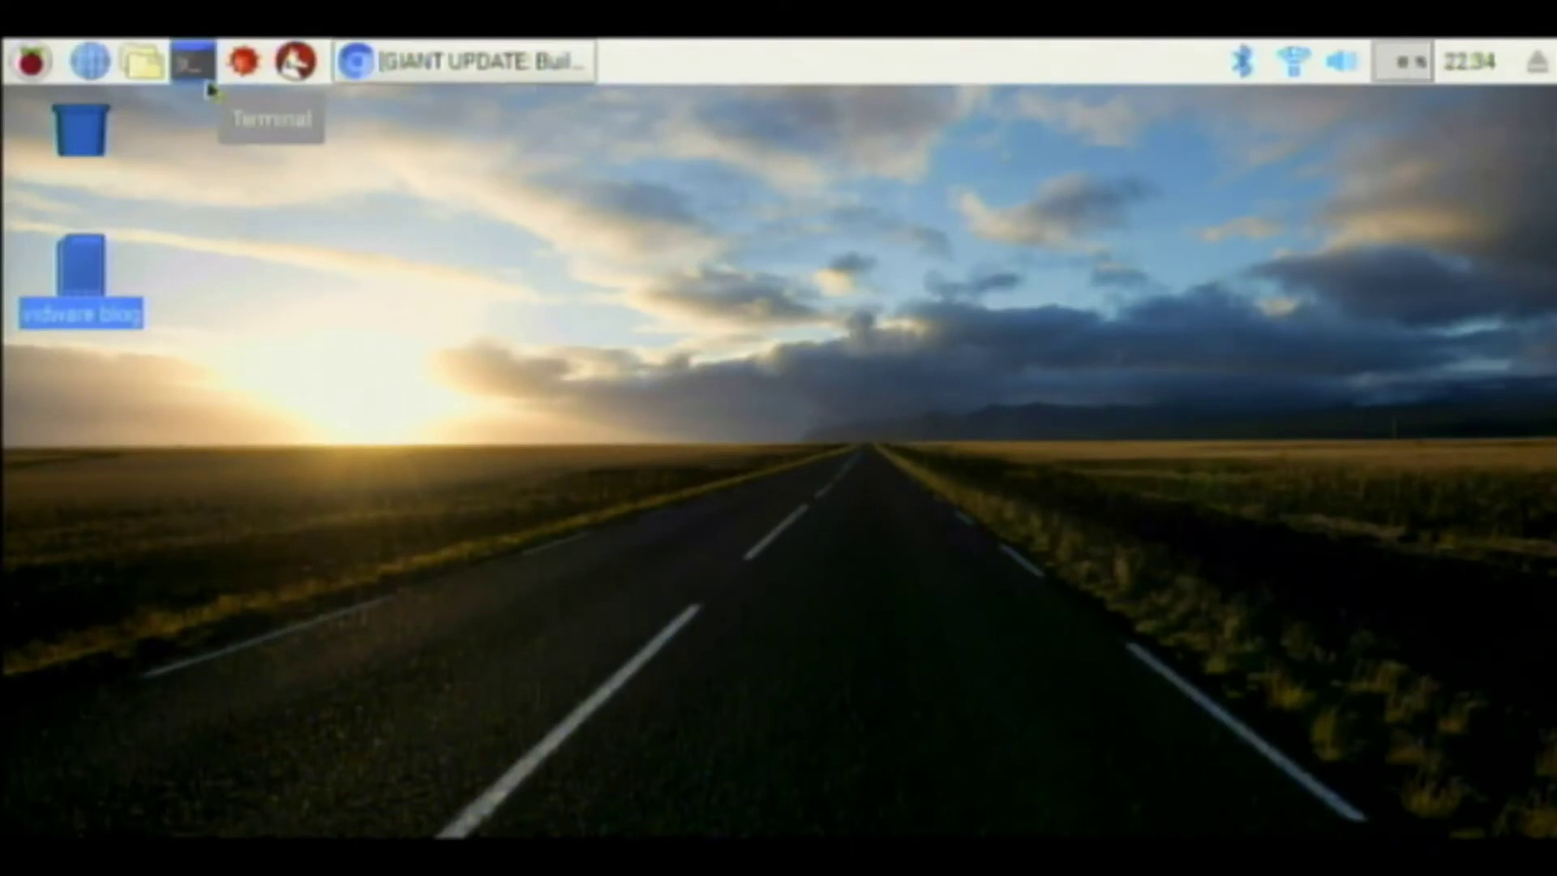
In a new terminal with enlarged text, run 'leafpad vidware' to open an empty vidware file.
{"action": "left_click", "coordinate": [209, 81]}
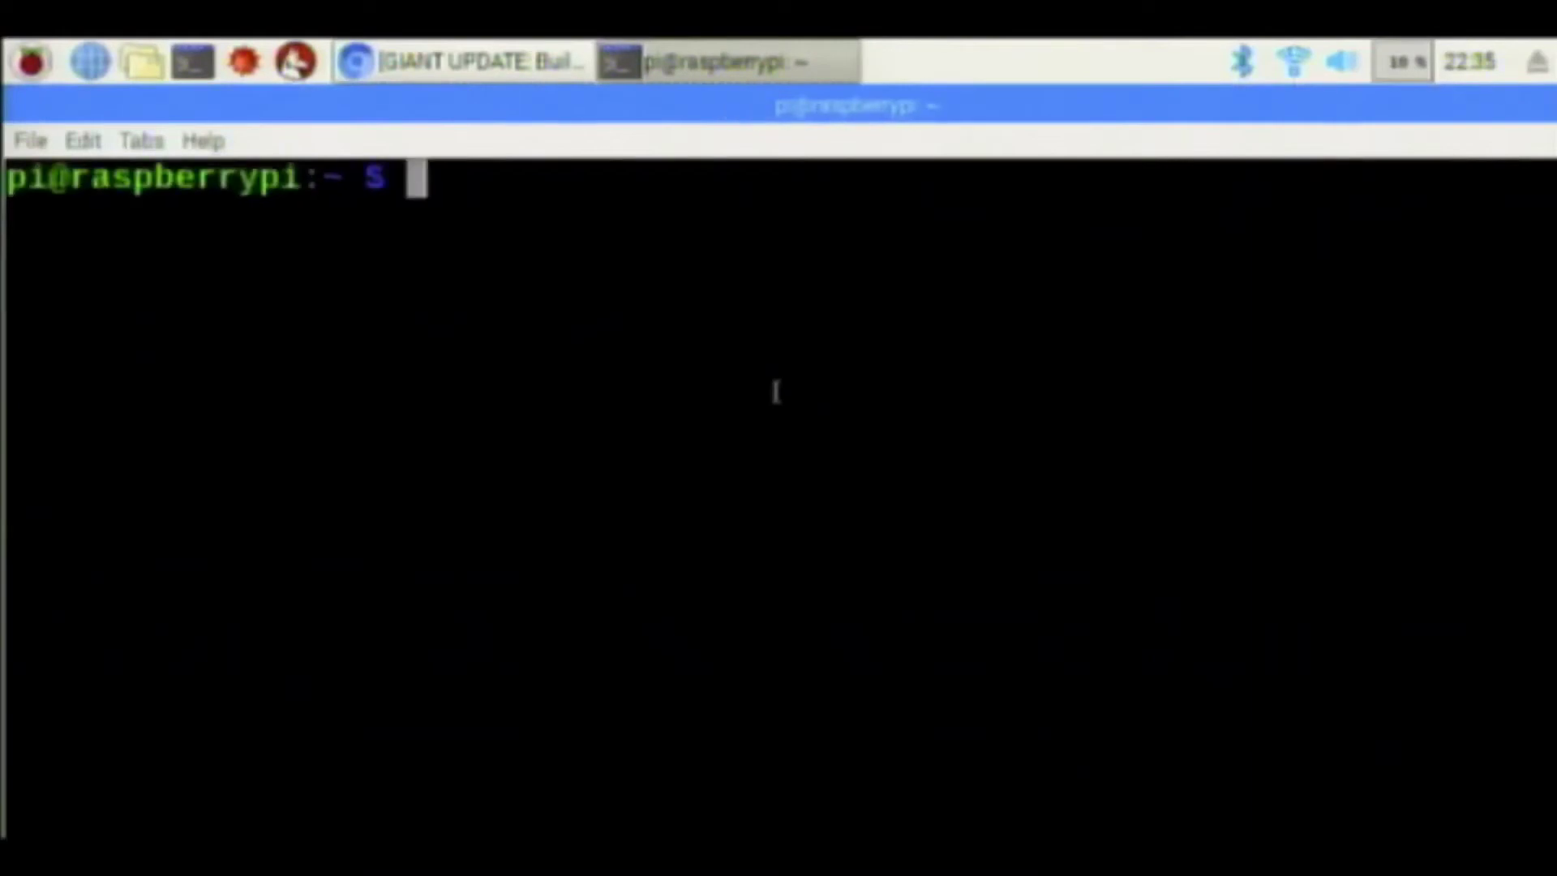
{"action": "type", "text": "="}
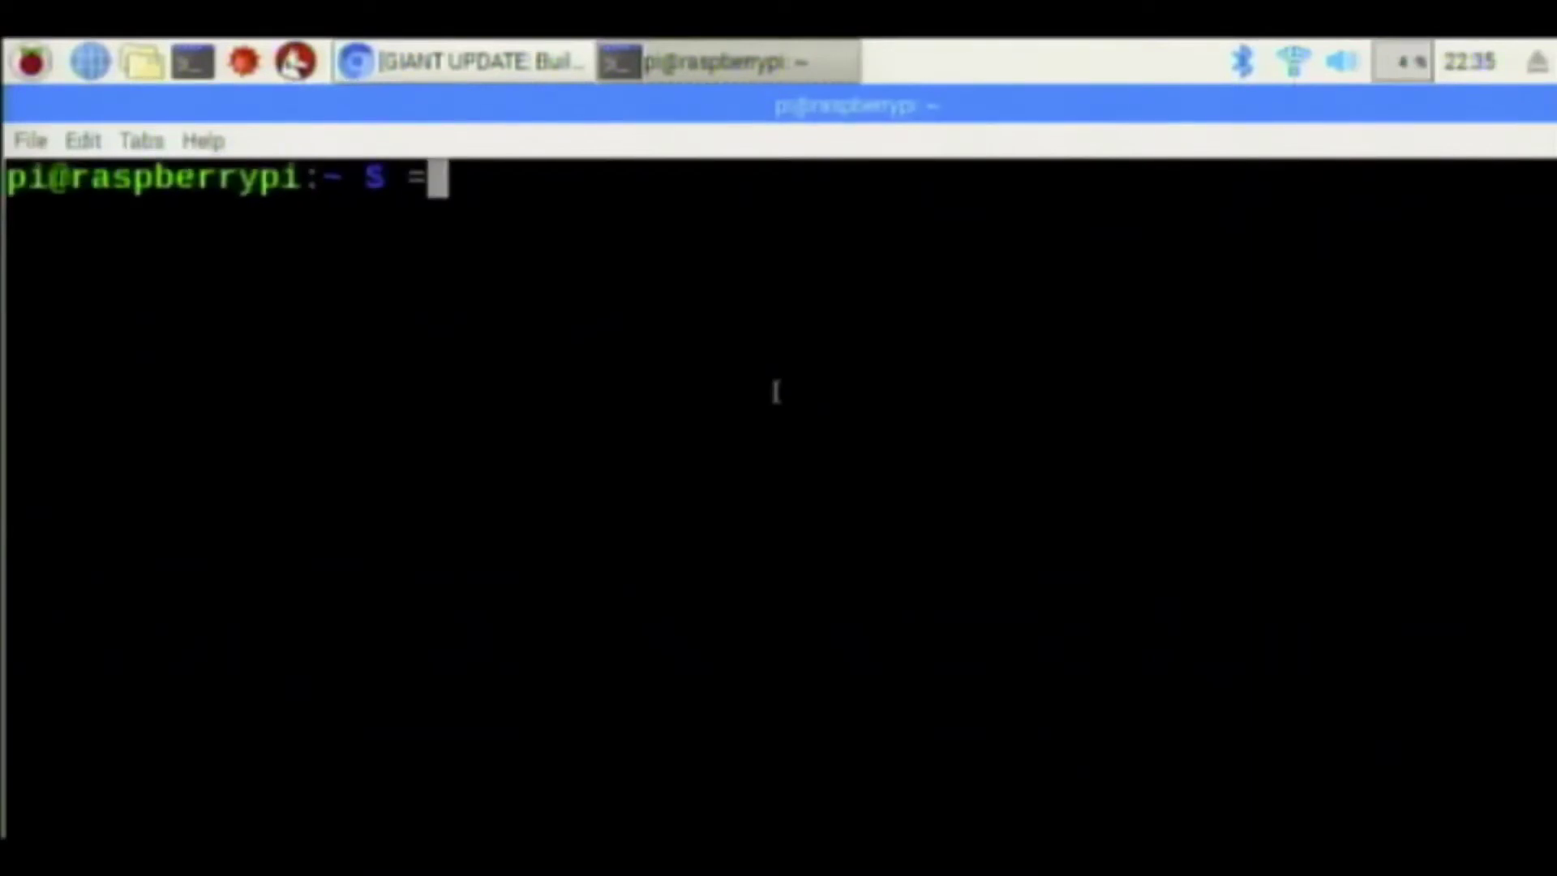
{"action": "key", "text": "BackSpace"}
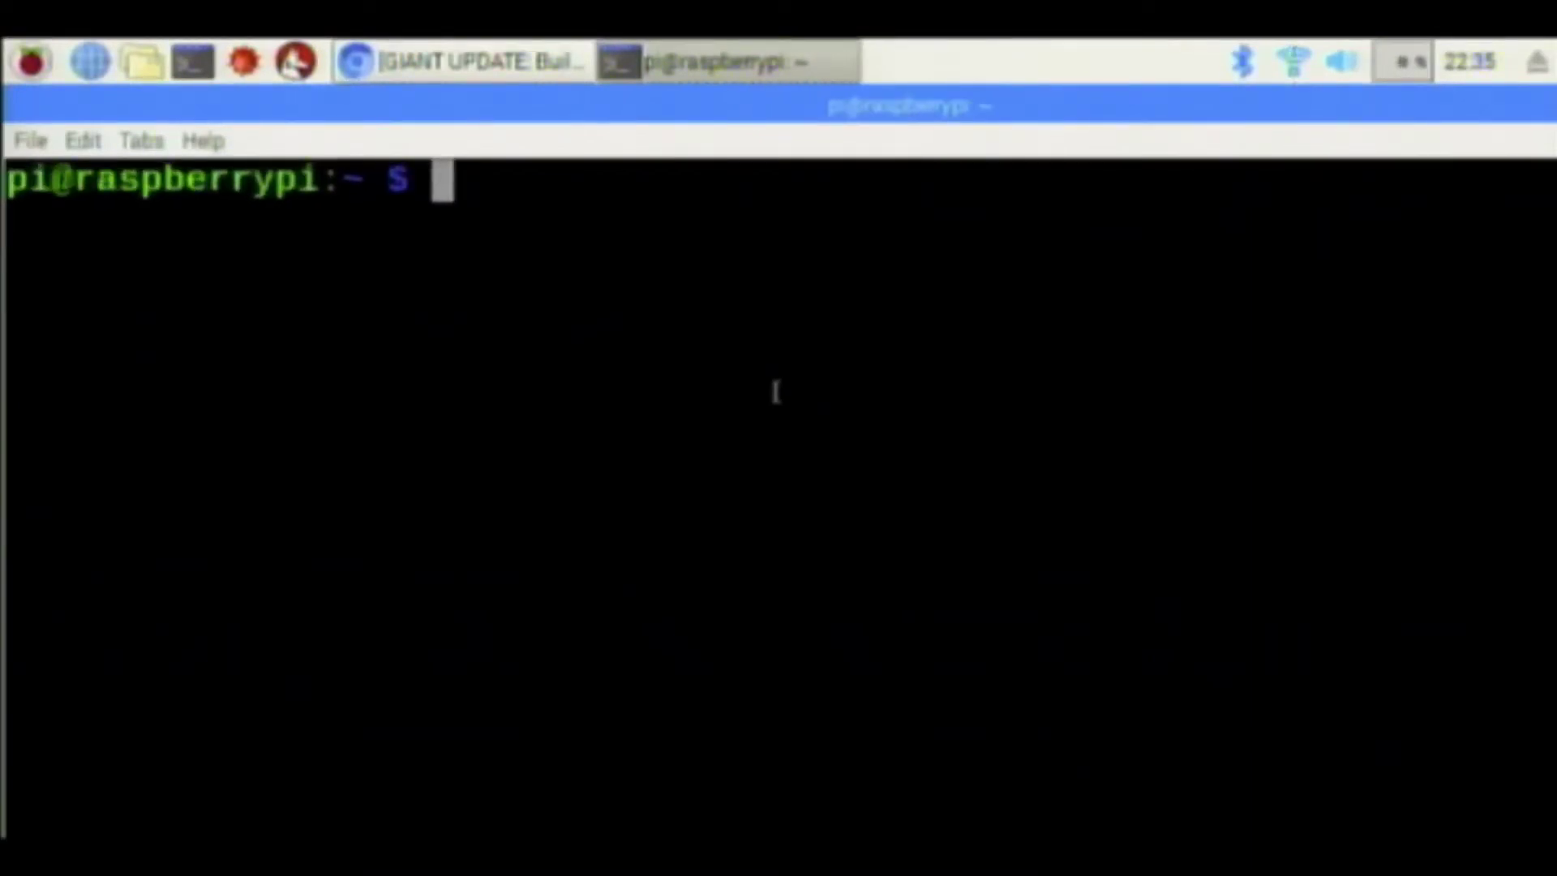
{"action": "key", "text": "ctrl+plus"}
{"action": "type", "text": "le"}
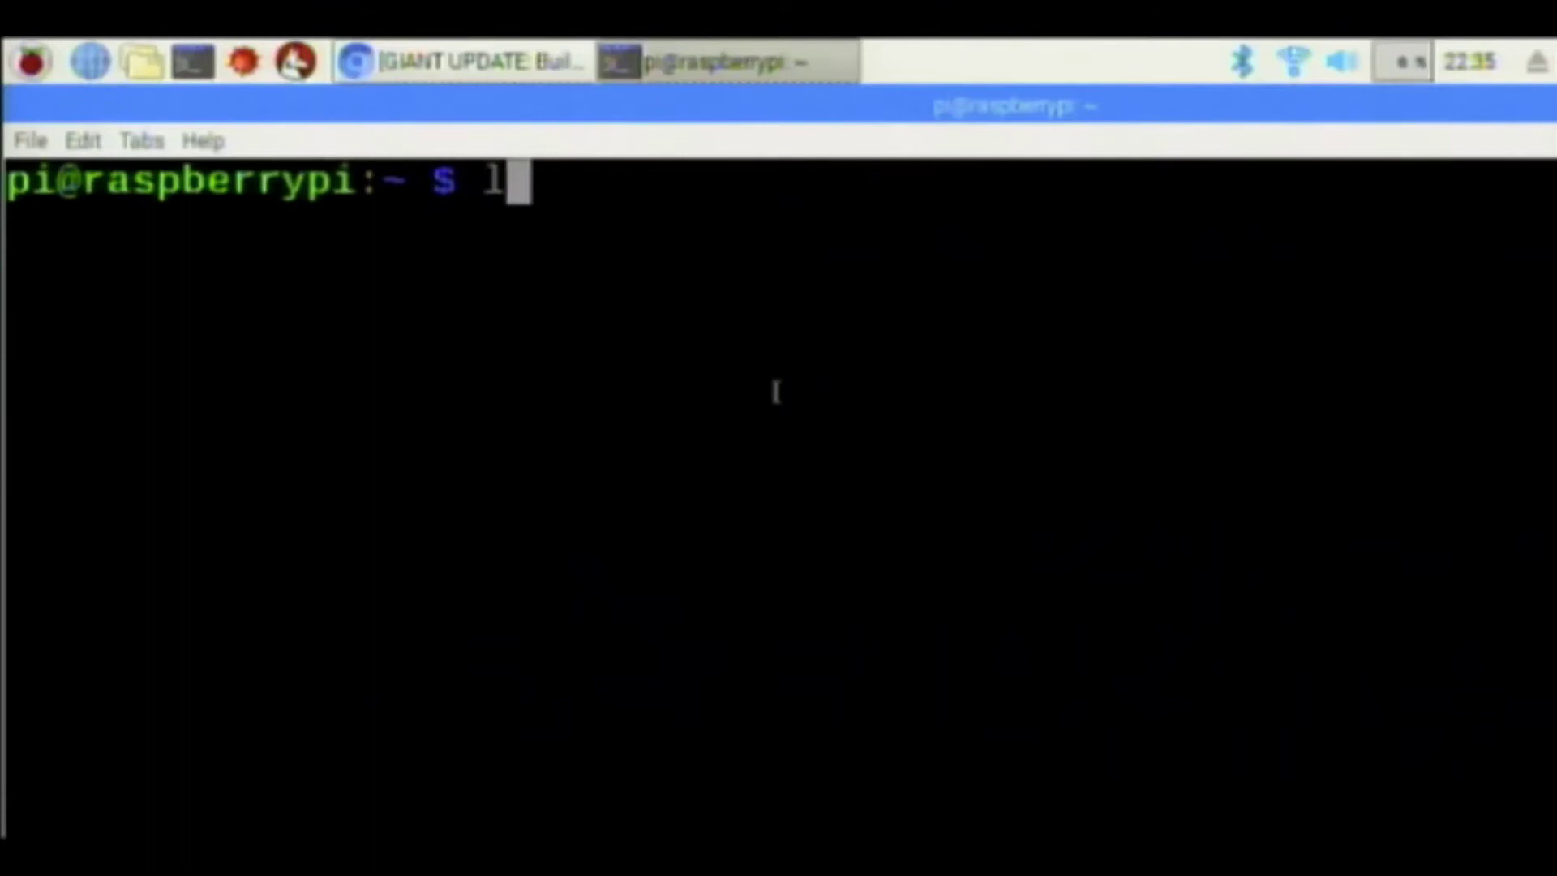
{"action": "type", "text": "afpa"}
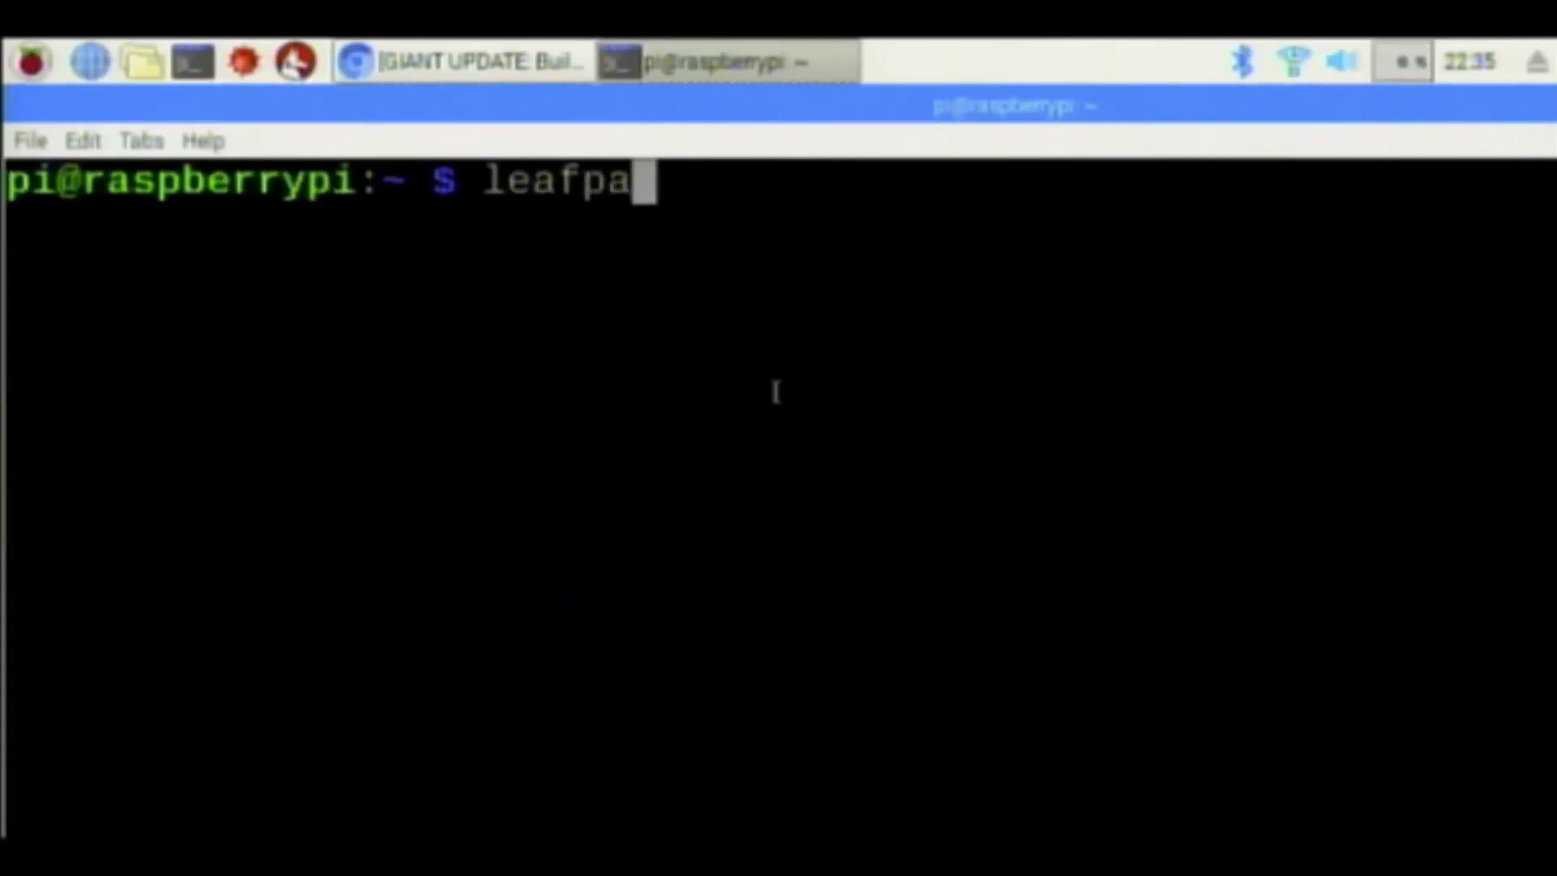
{"action": "type", "text": "d vidwar"}
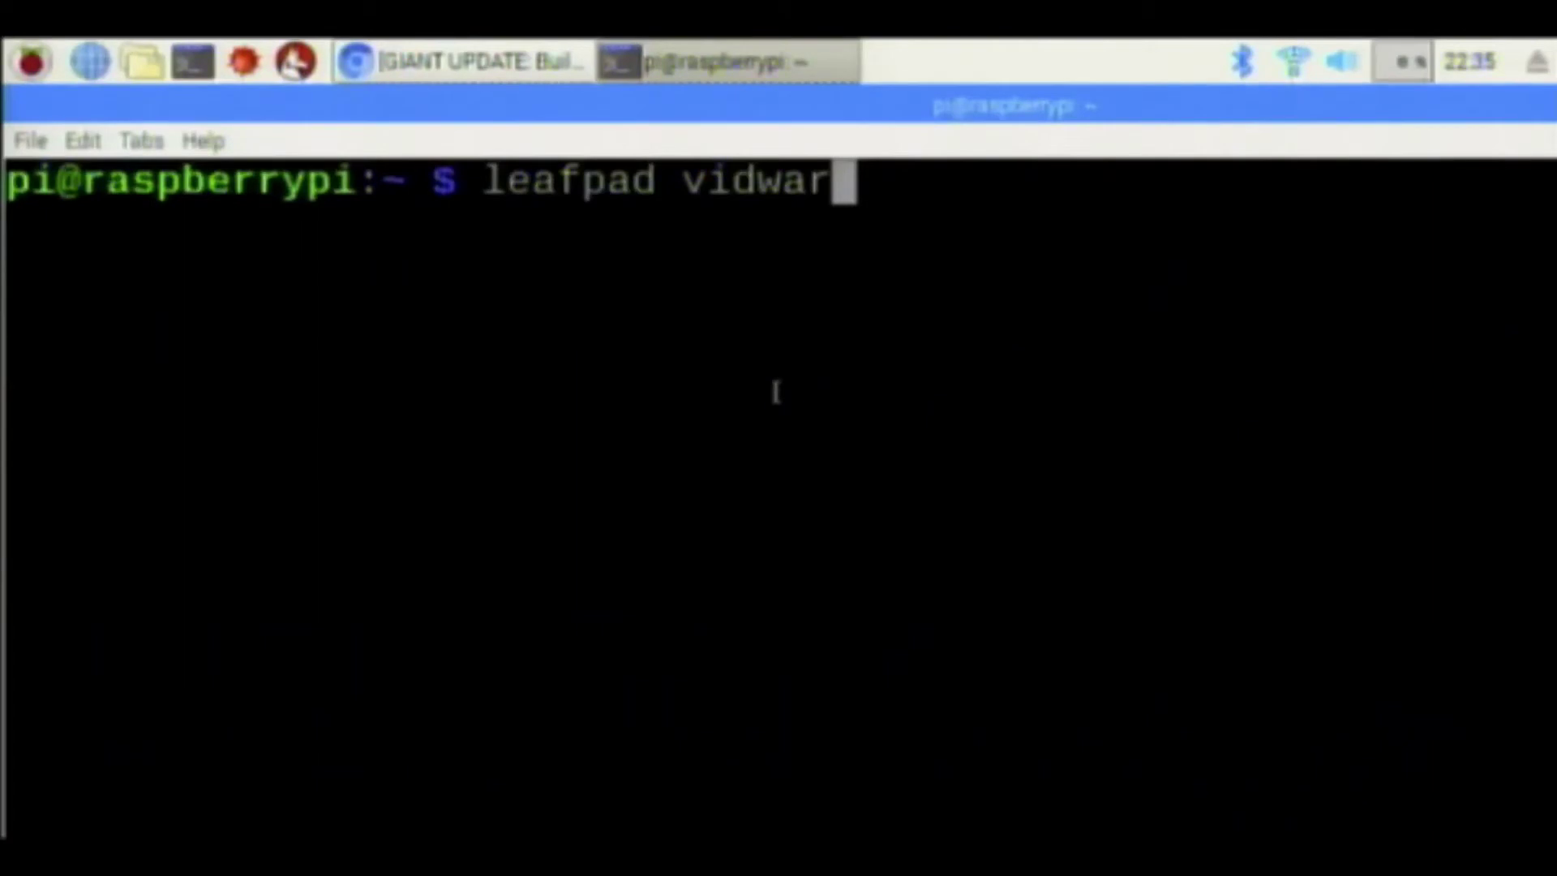
{"action": "type", "text": "e"}
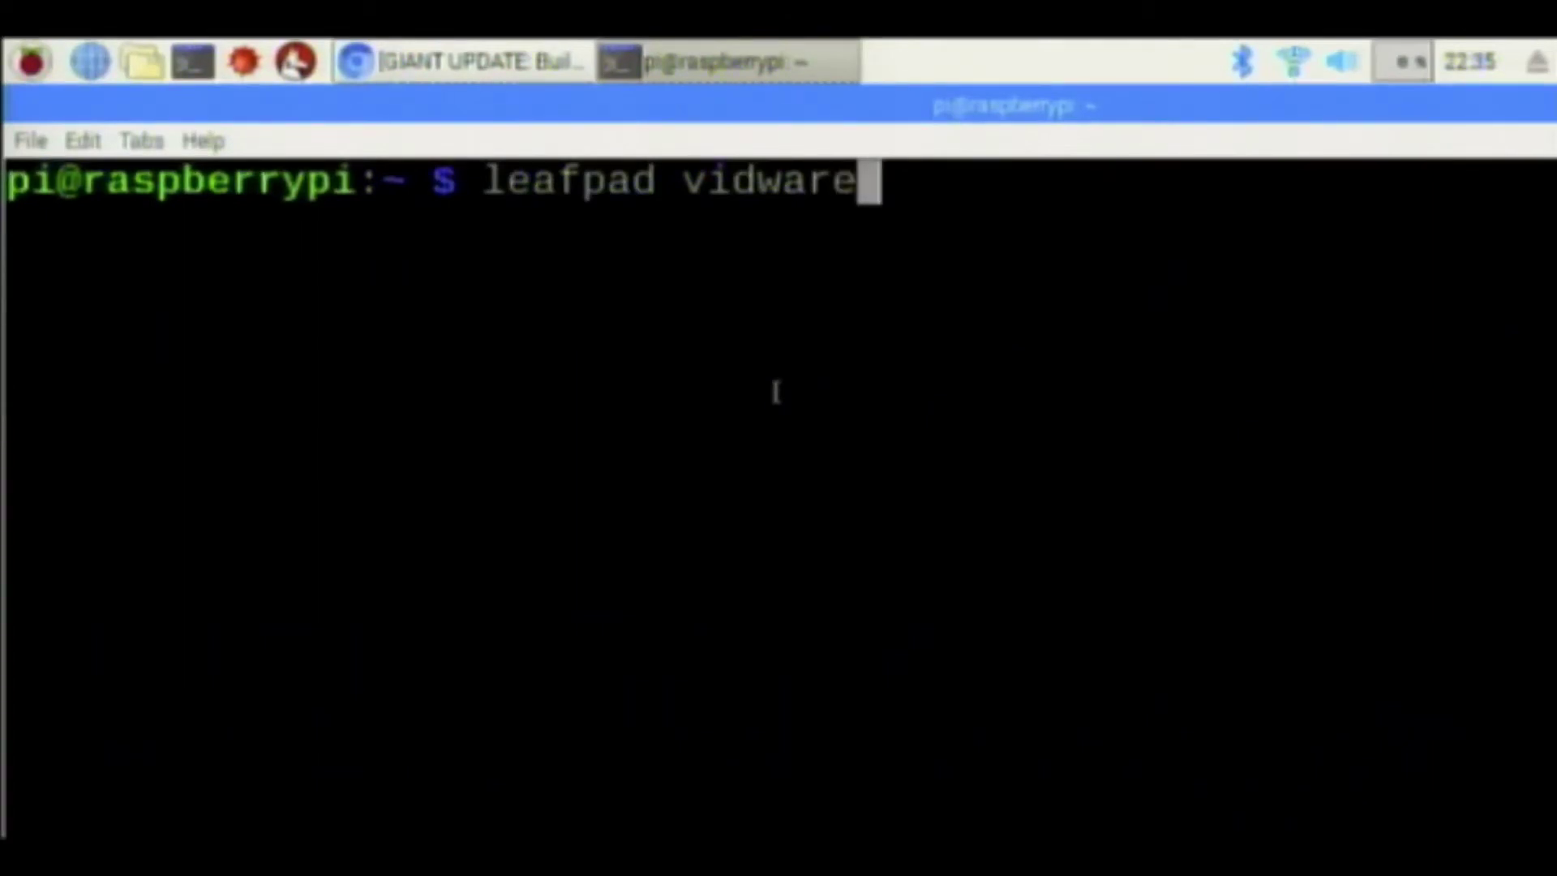
{"action": "key", "text": "Return"}
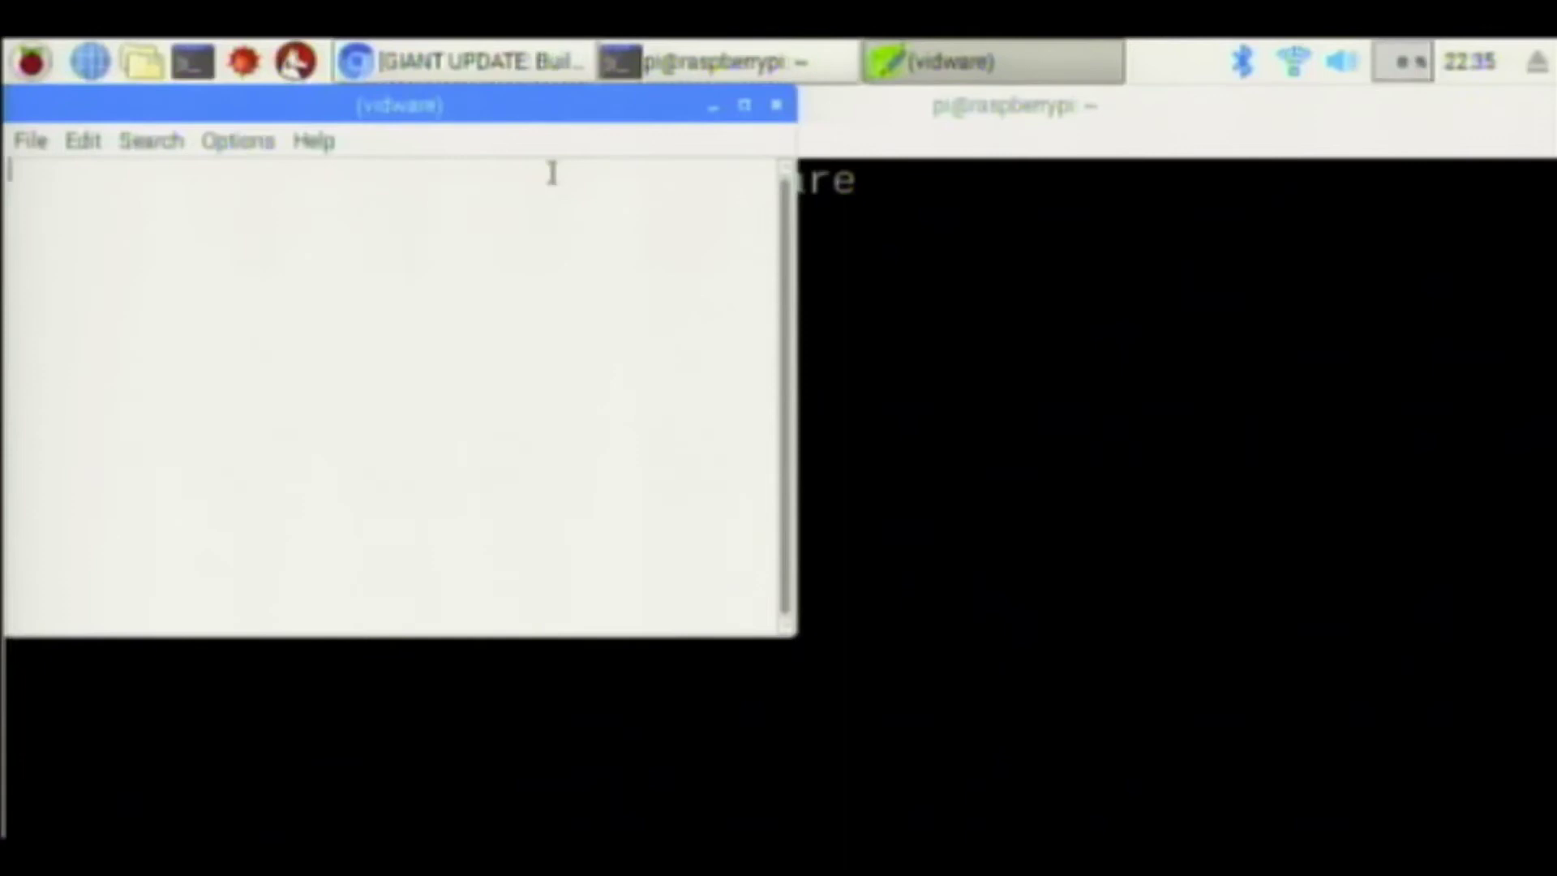
Bring the forum thread back and scroll to the START OF SCRIPT section.
{"action": "left_click", "coordinate": [525, 54]}
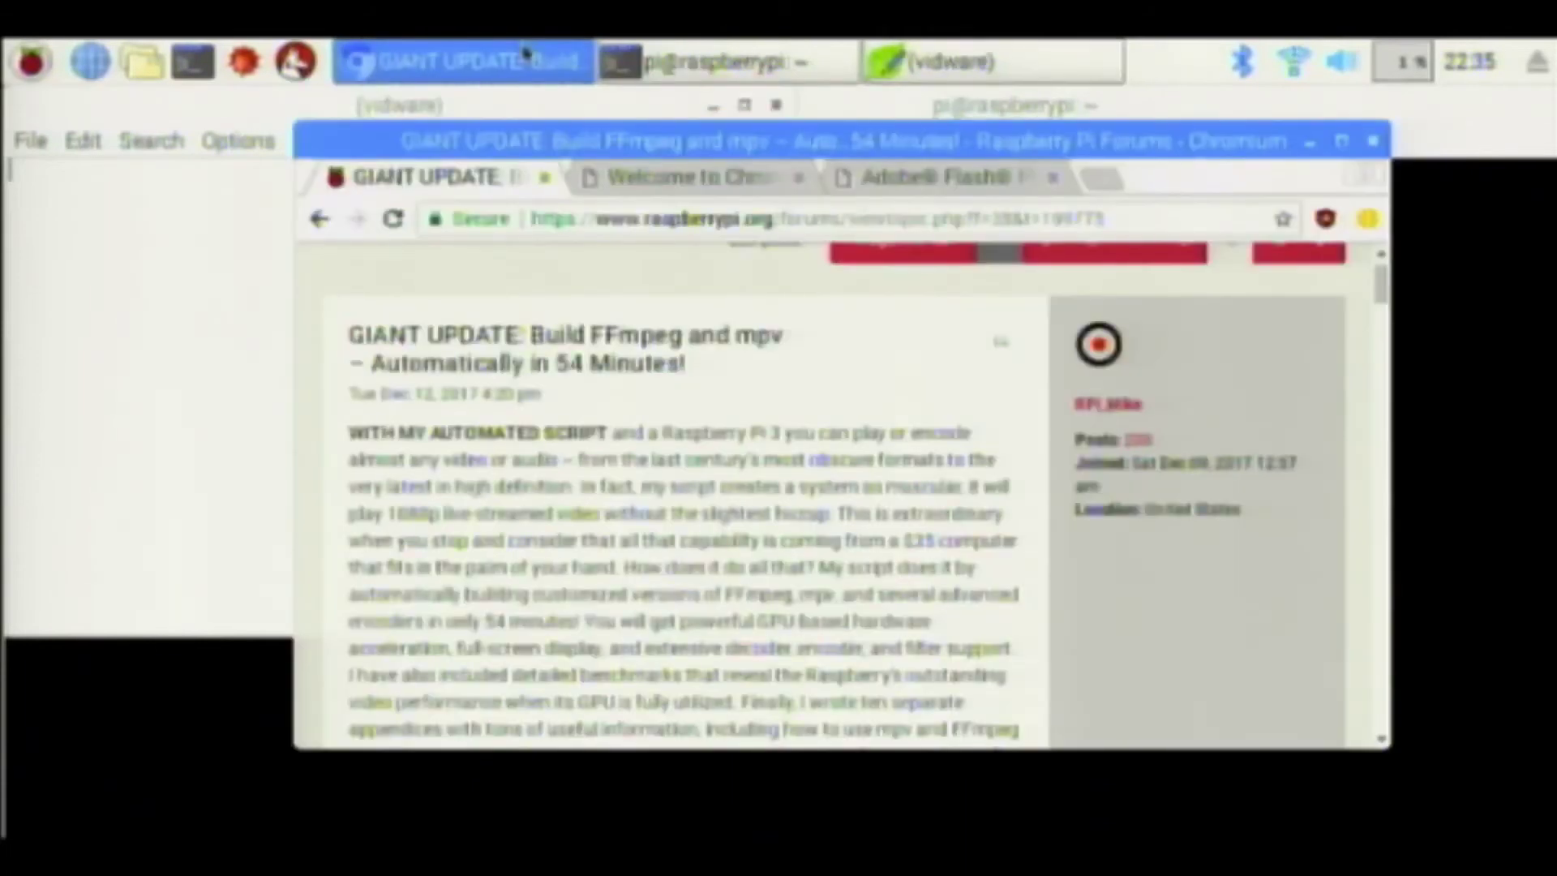
{"action": "scroll", "coordinate": [691, 485], "scroll_direction": "down", "scroll_amount": 10}
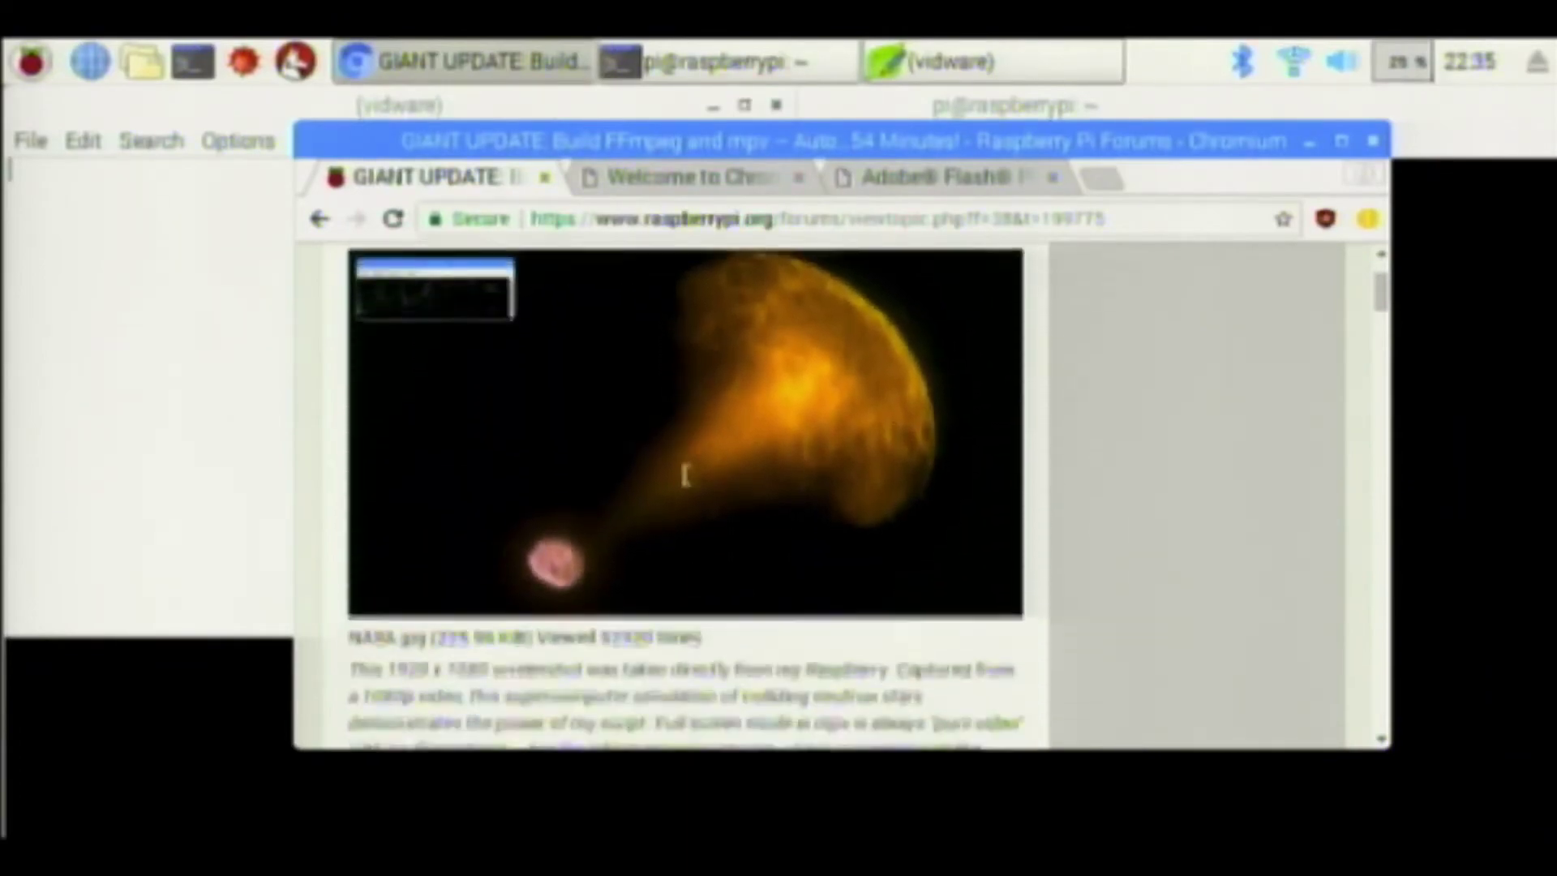
{"action": "scroll", "coordinate": [688, 475], "scroll_direction": "down", "scroll_amount": 10}
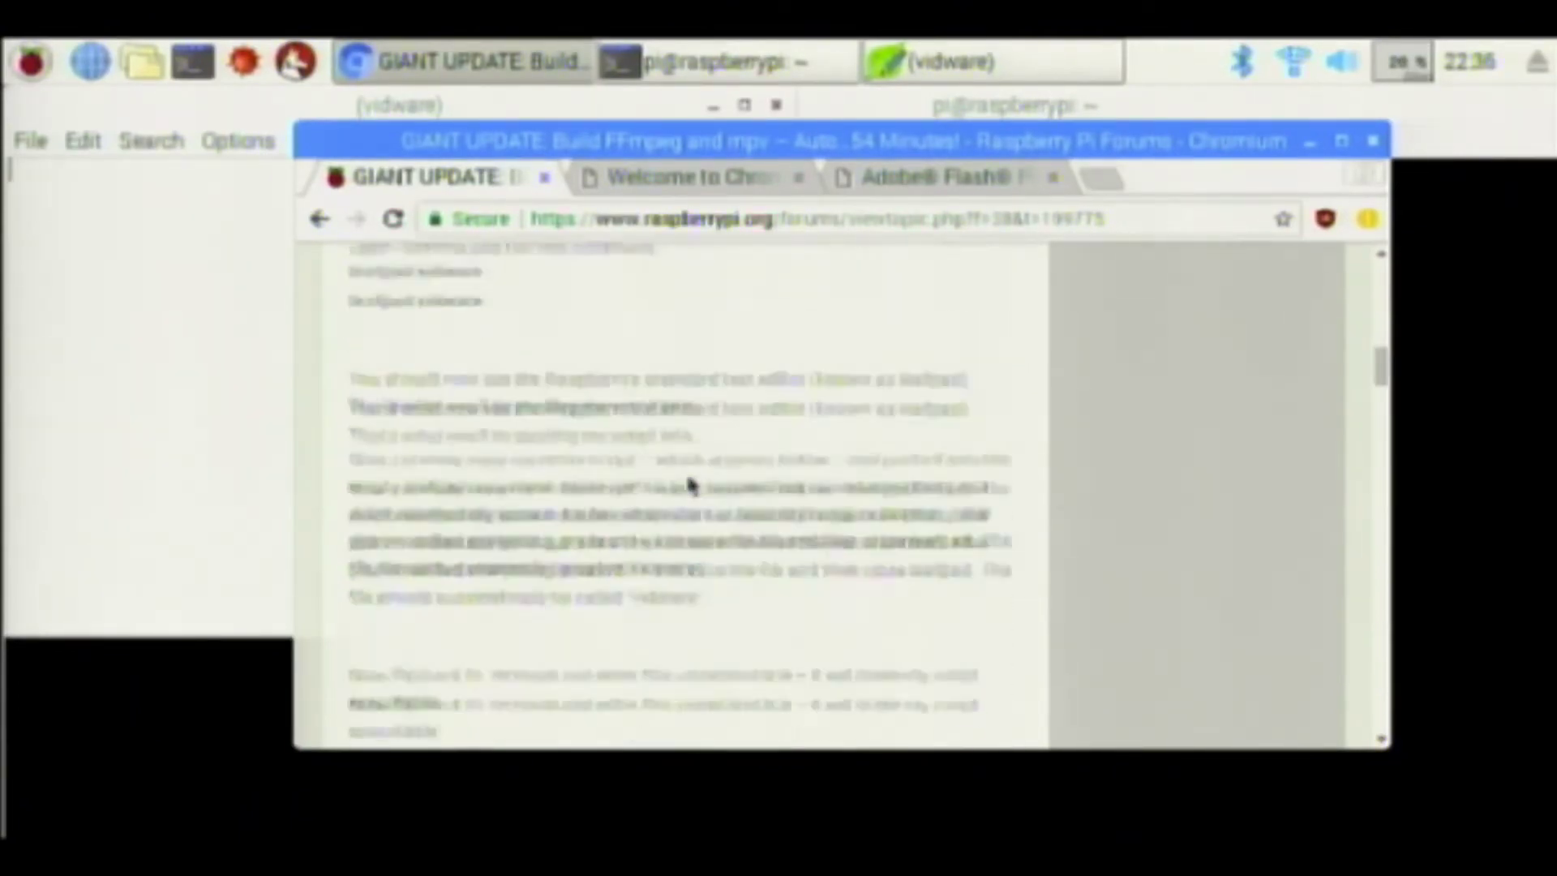
{"action": "scroll", "coordinate": [688, 483], "scroll_direction": "down", "scroll_amount": 2}
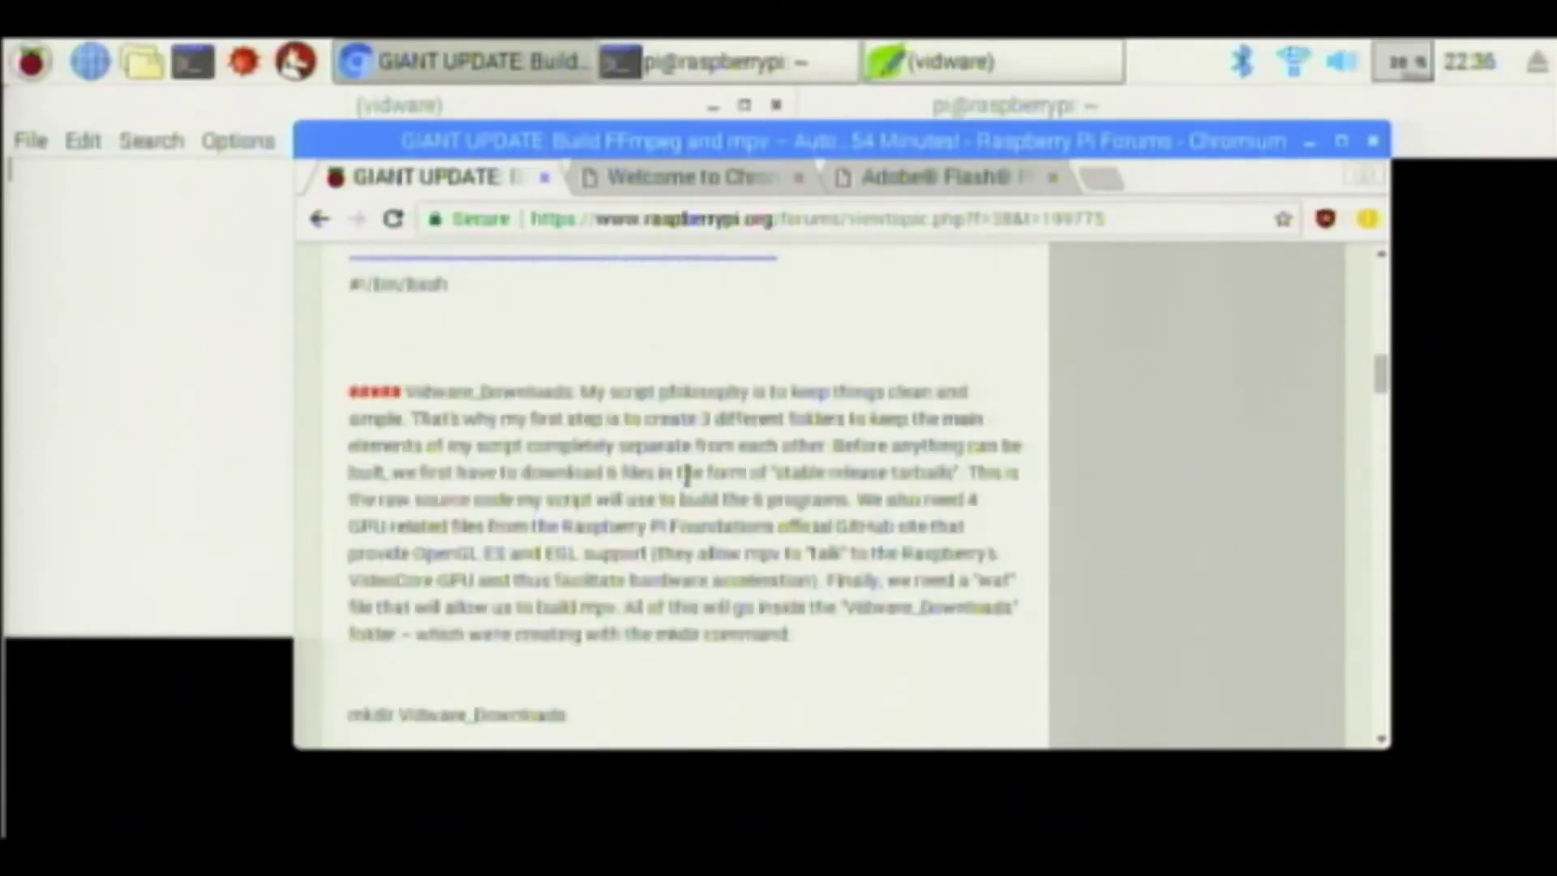
{"action": "scroll", "coordinate": [689, 485], "scroll_direction": "up", "scroll_amount": 3}
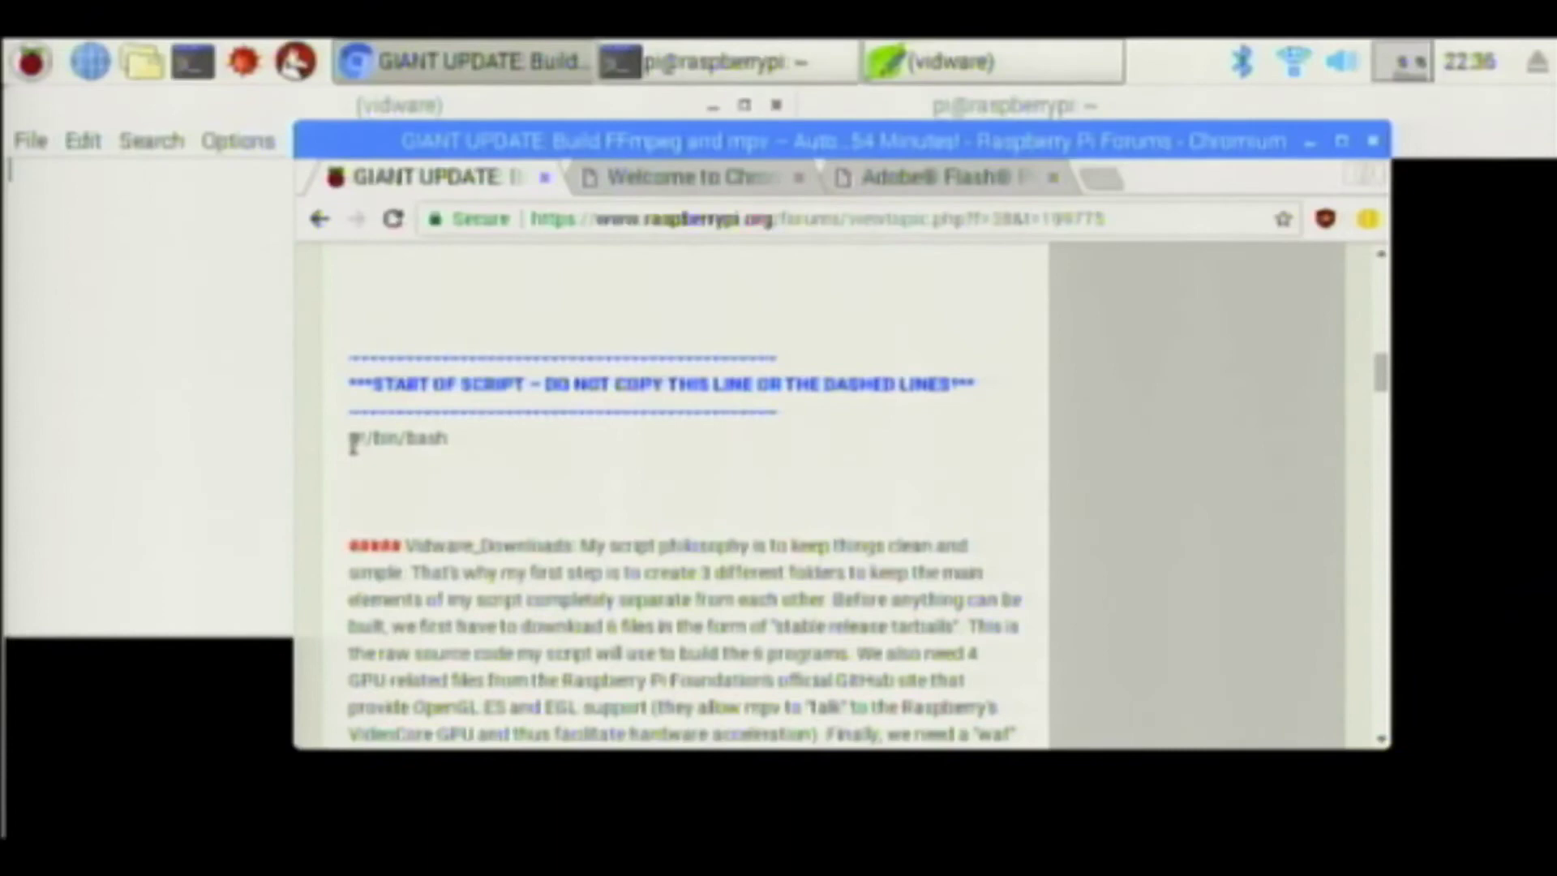
Begin selecting the script from #!/bin/bash and scroll down to END OF SCRIPT.
{"action": "left_click_drag", "start_coordinate": [372, 479], "coordinate": [454, 575]}
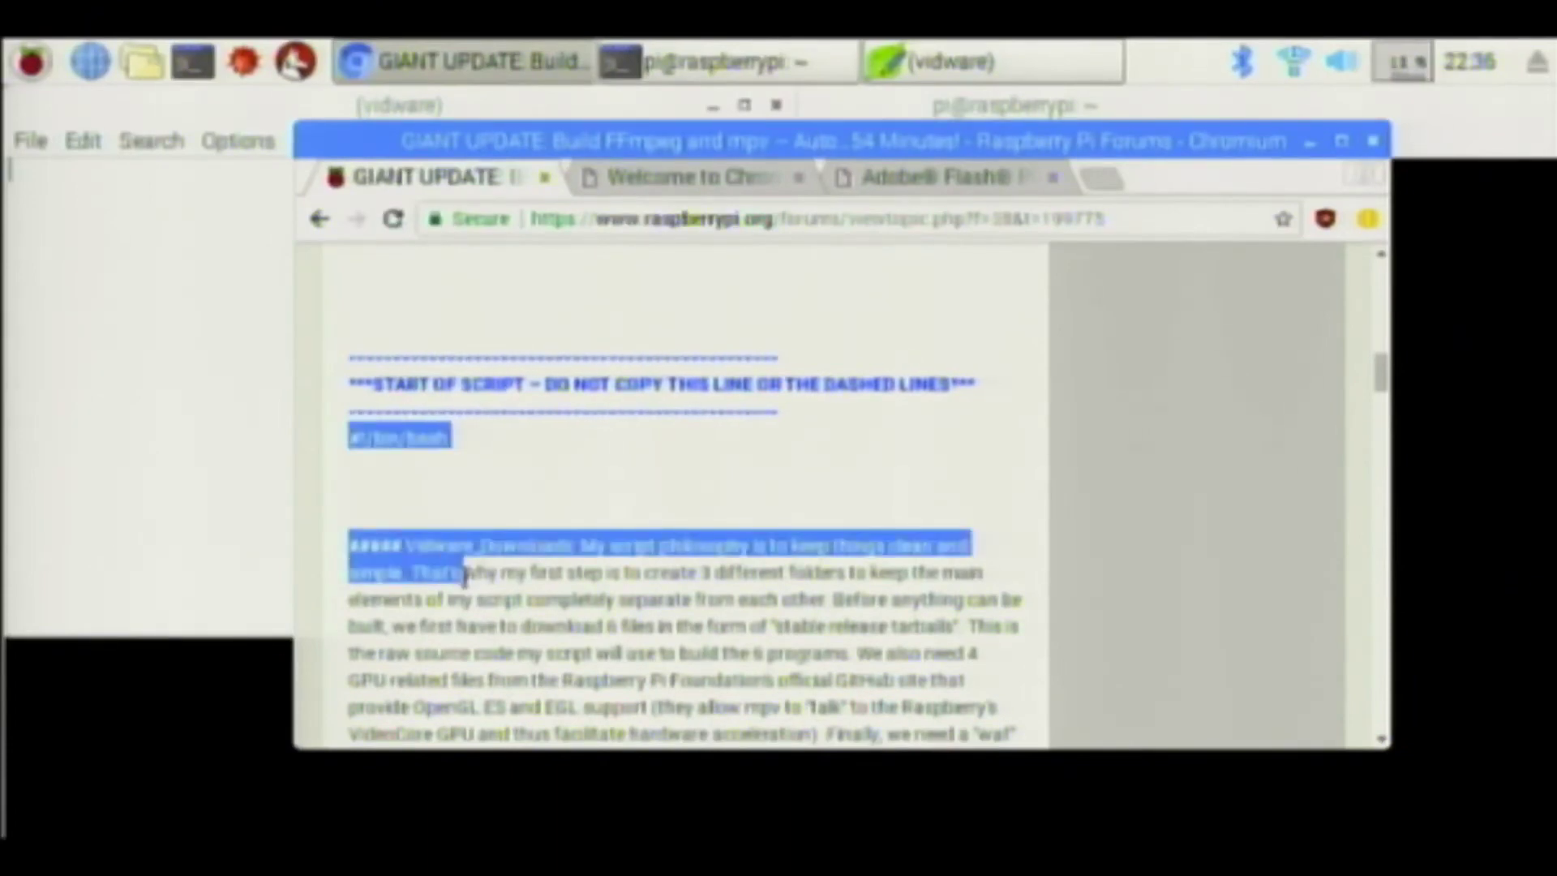
{"action": "scroll", "coordinate": [465, 574], "scroll_direction": "down", "scroll_amount": 6}
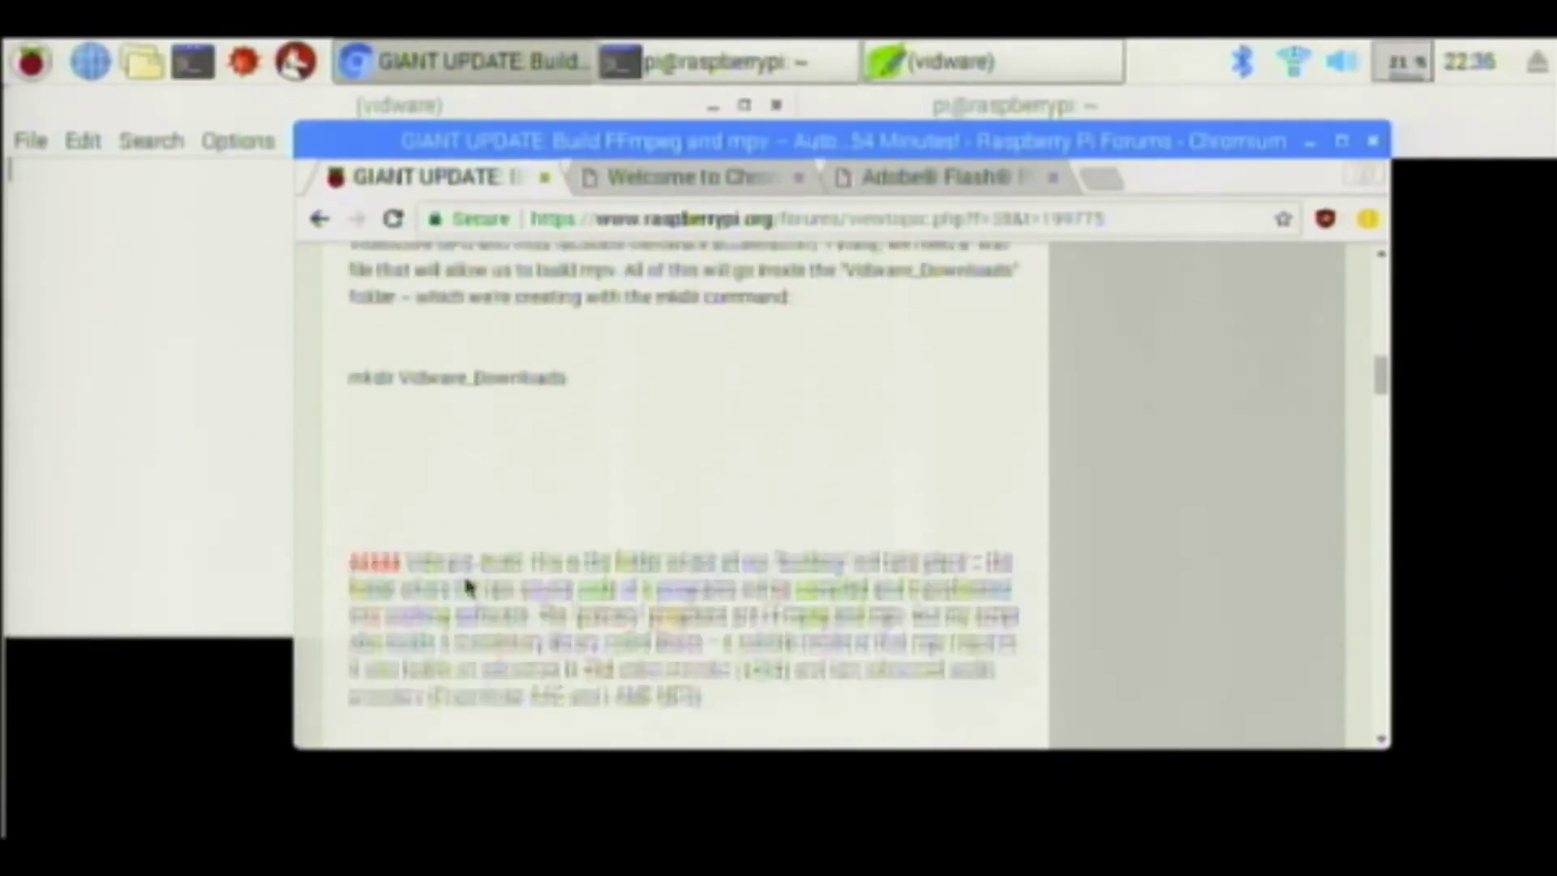
{"action": "scroll", "coordinate": [467, 585], "scroll_direction": "down", "scroll_amount": 6}
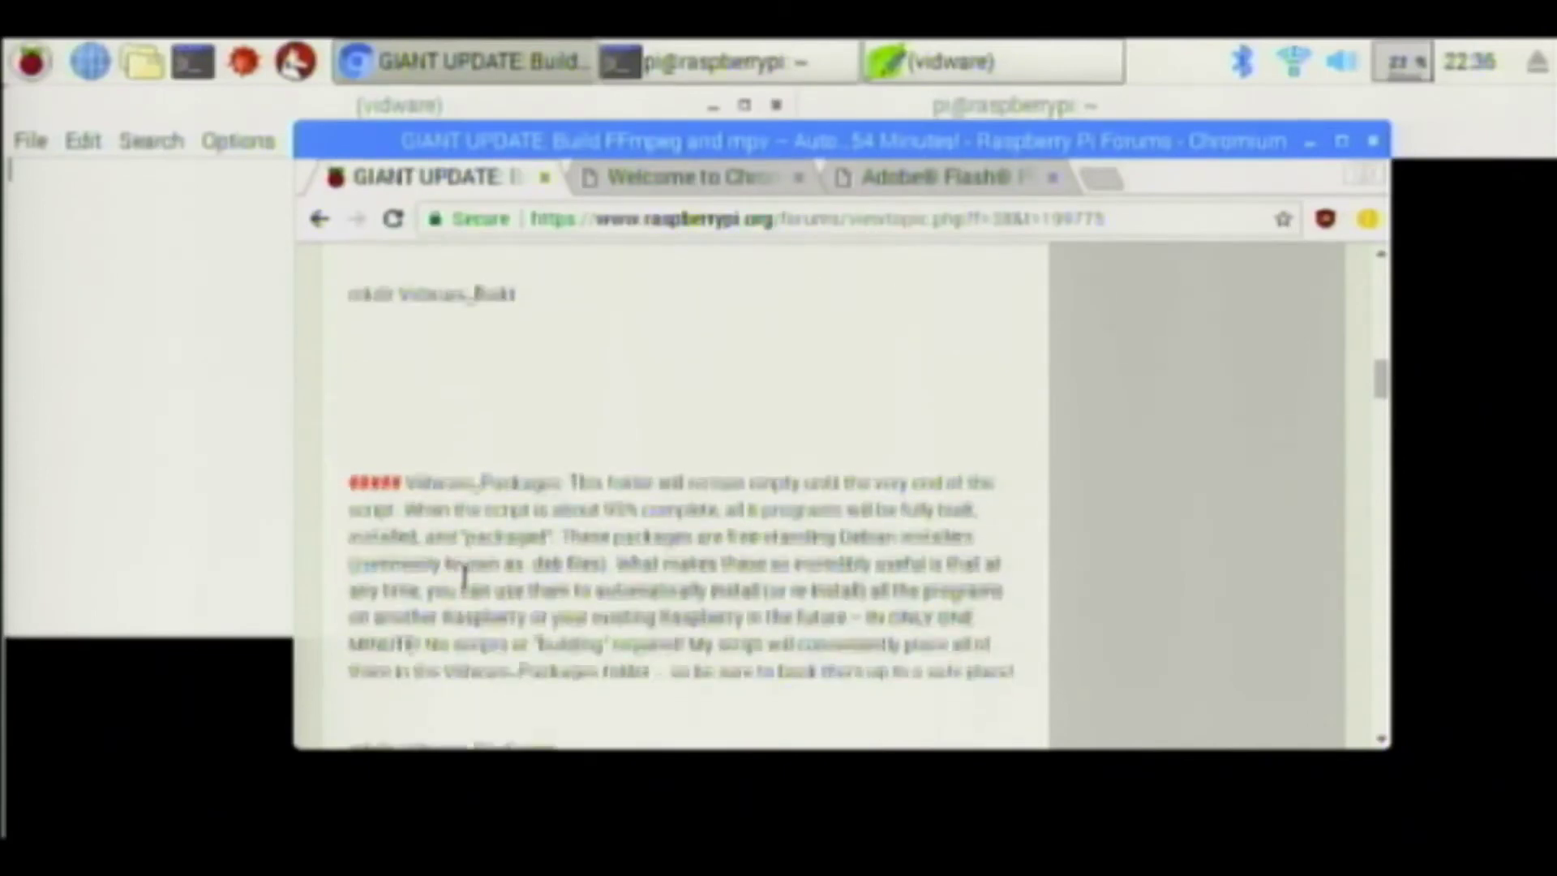
{"action": "scroll", "coordinate": [467, 580], "scroll_direction": "down", "scroll_amount": 6}
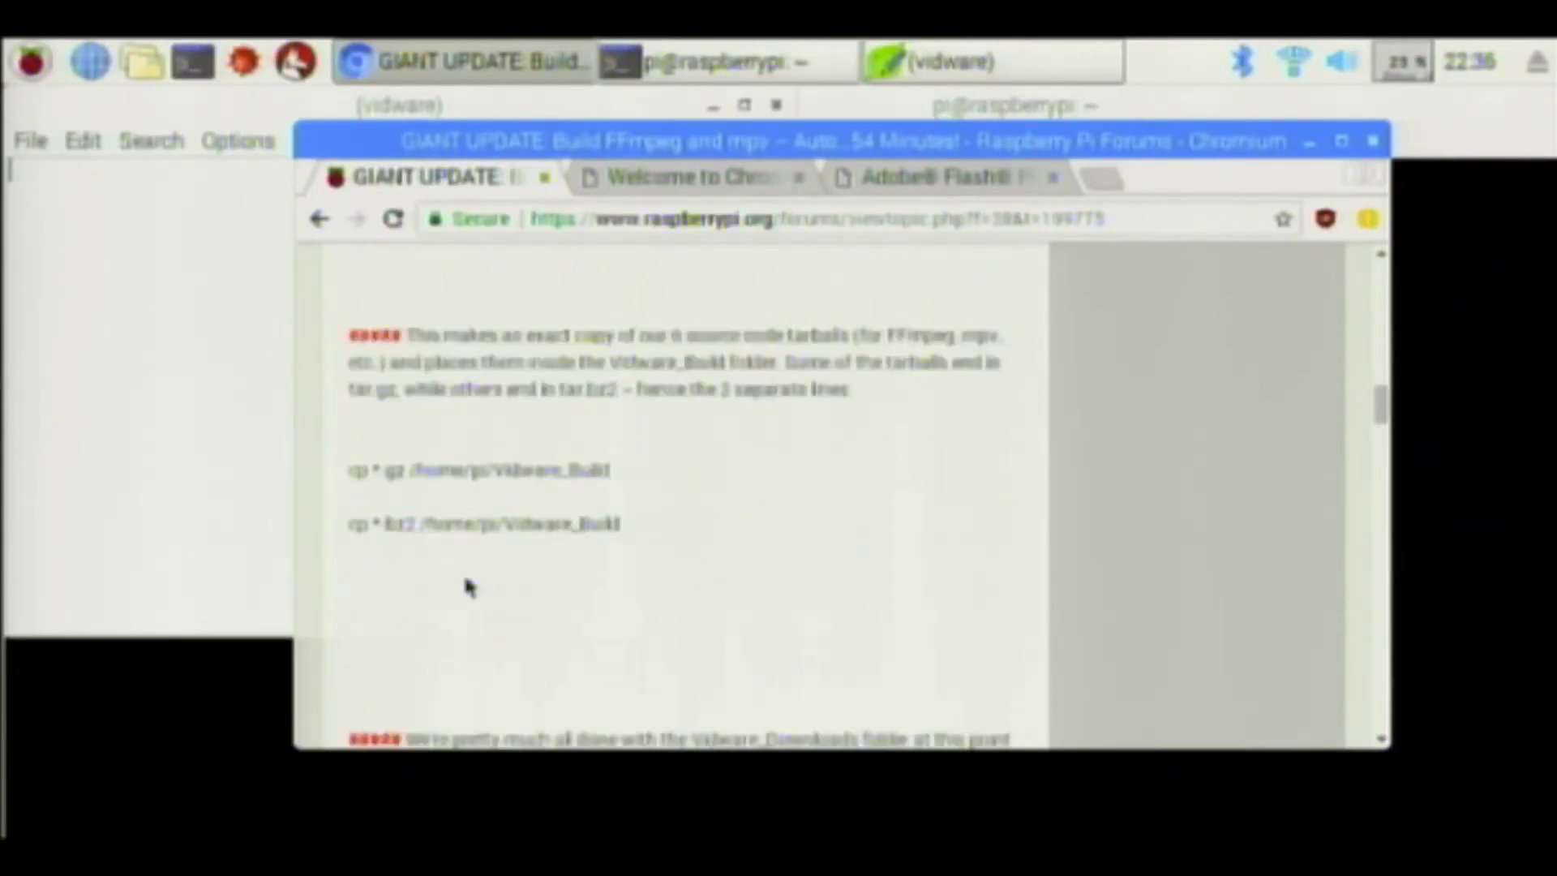
{"action": "scroll", "coordinate": [466, 585], "scroll_direction": "down", "scroll_amount": 6}
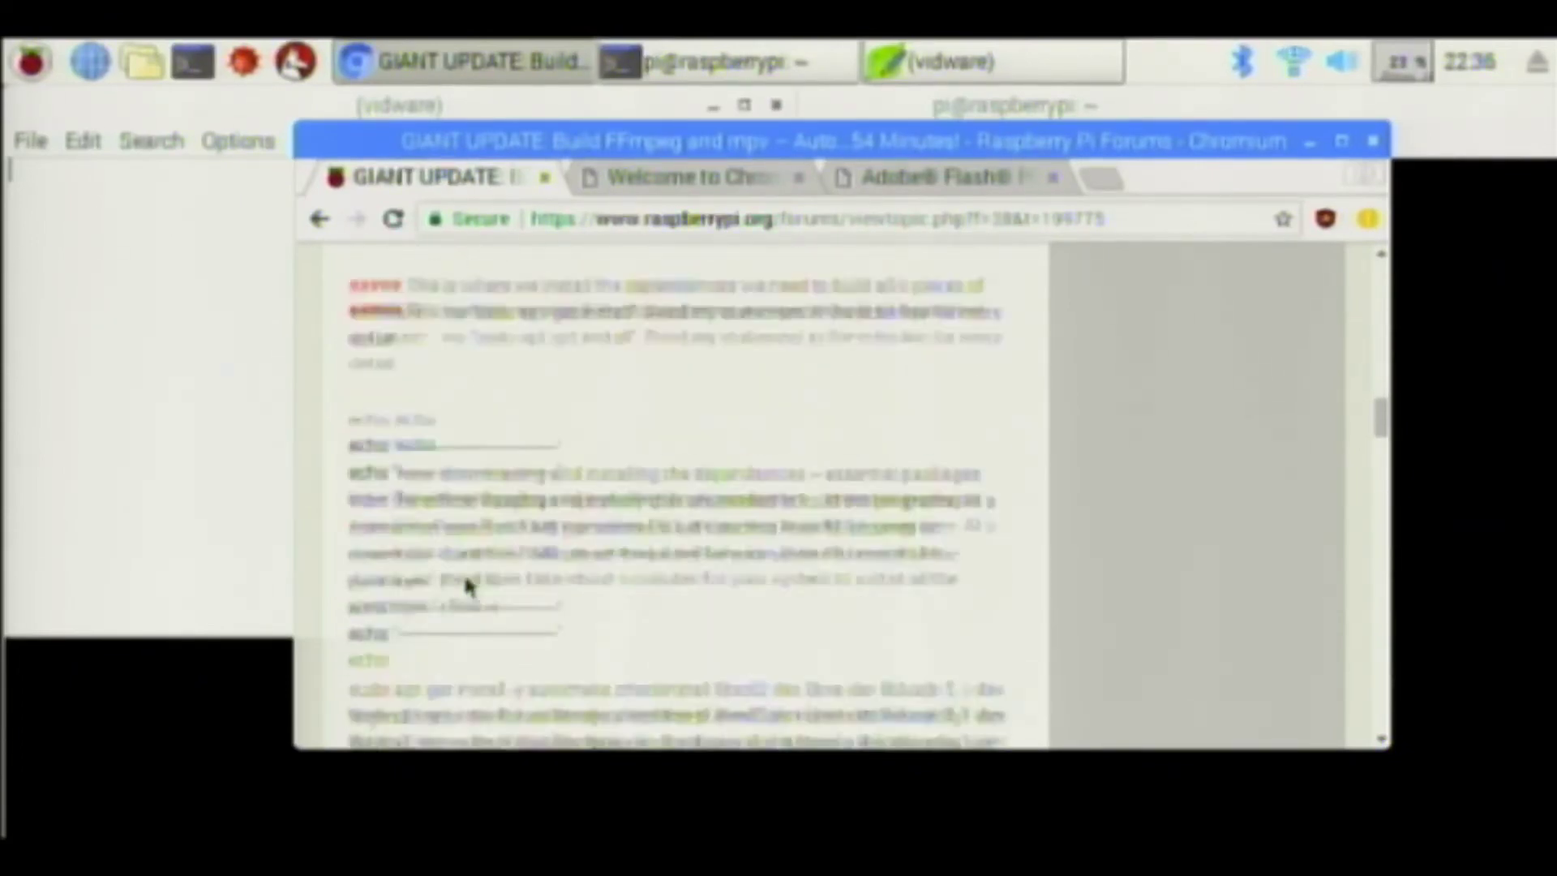
{"action": "scroll", "coordinate": [467, 585], "scroll_direction": "down", "scroll_amount": 6}
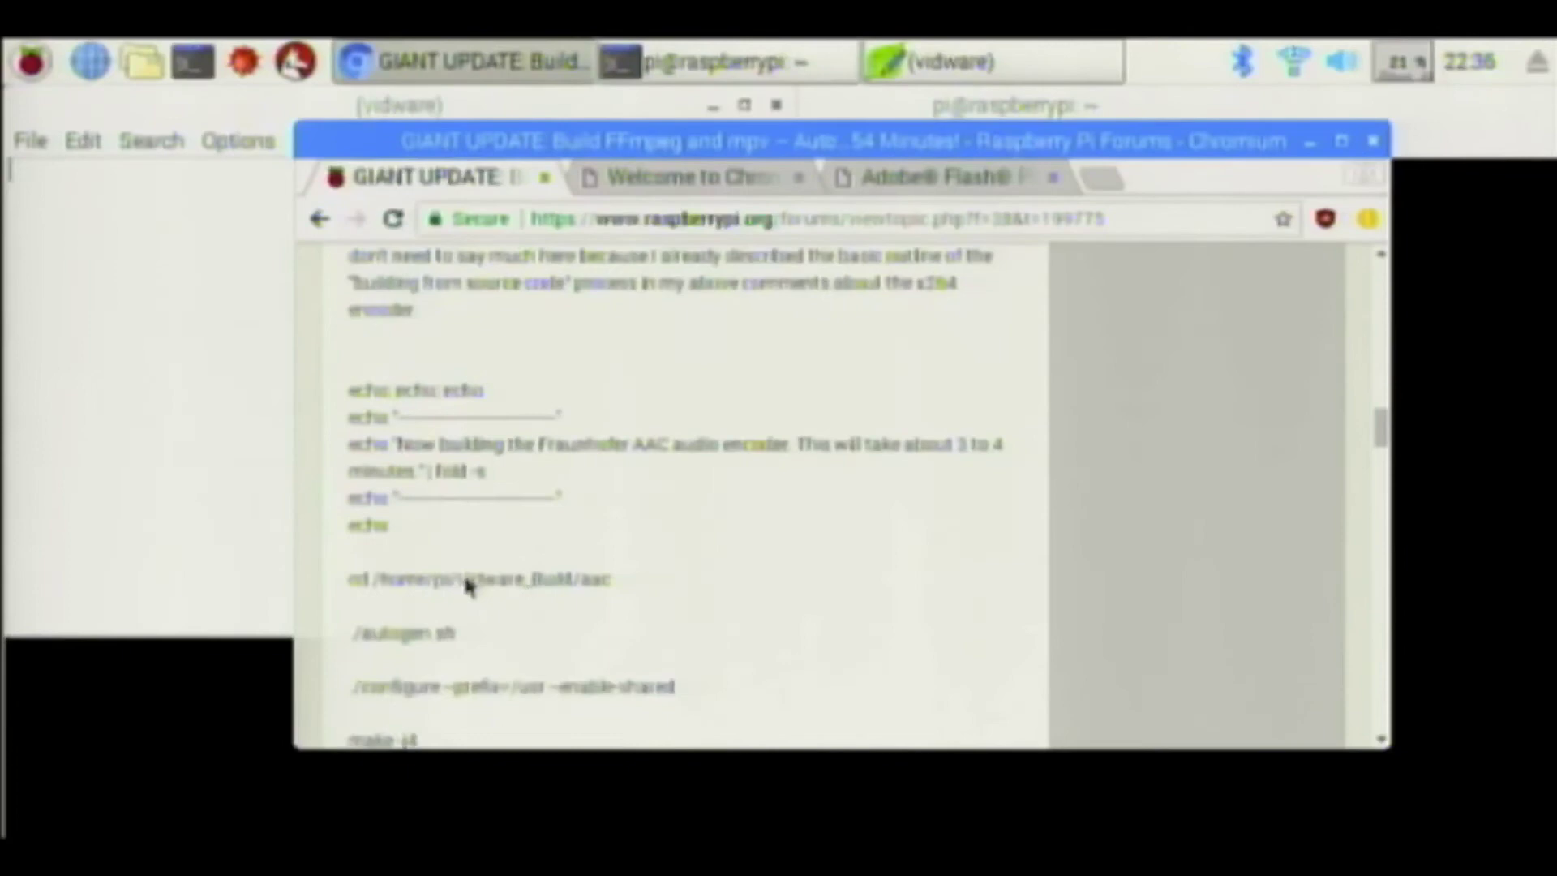
{"action": "scroll", "coordinate": [466, 585], "scroll_direction": "down", "scroll_amount": 6}
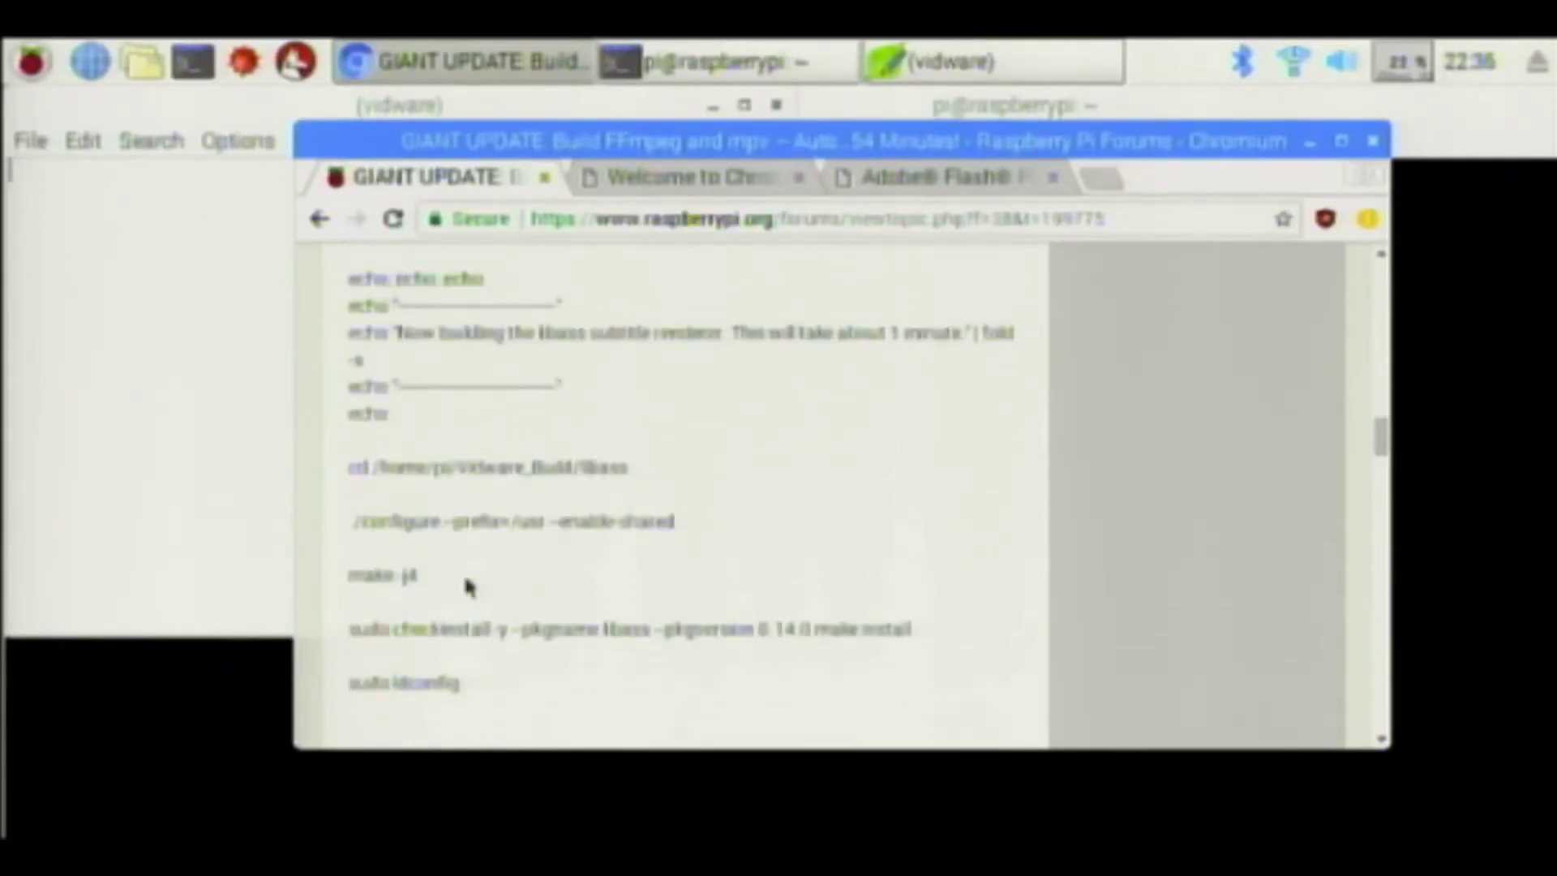
{"action": "scroll", "coordinate": [466, 585], "scroll_direction": "down", "scroll_amount": 6}
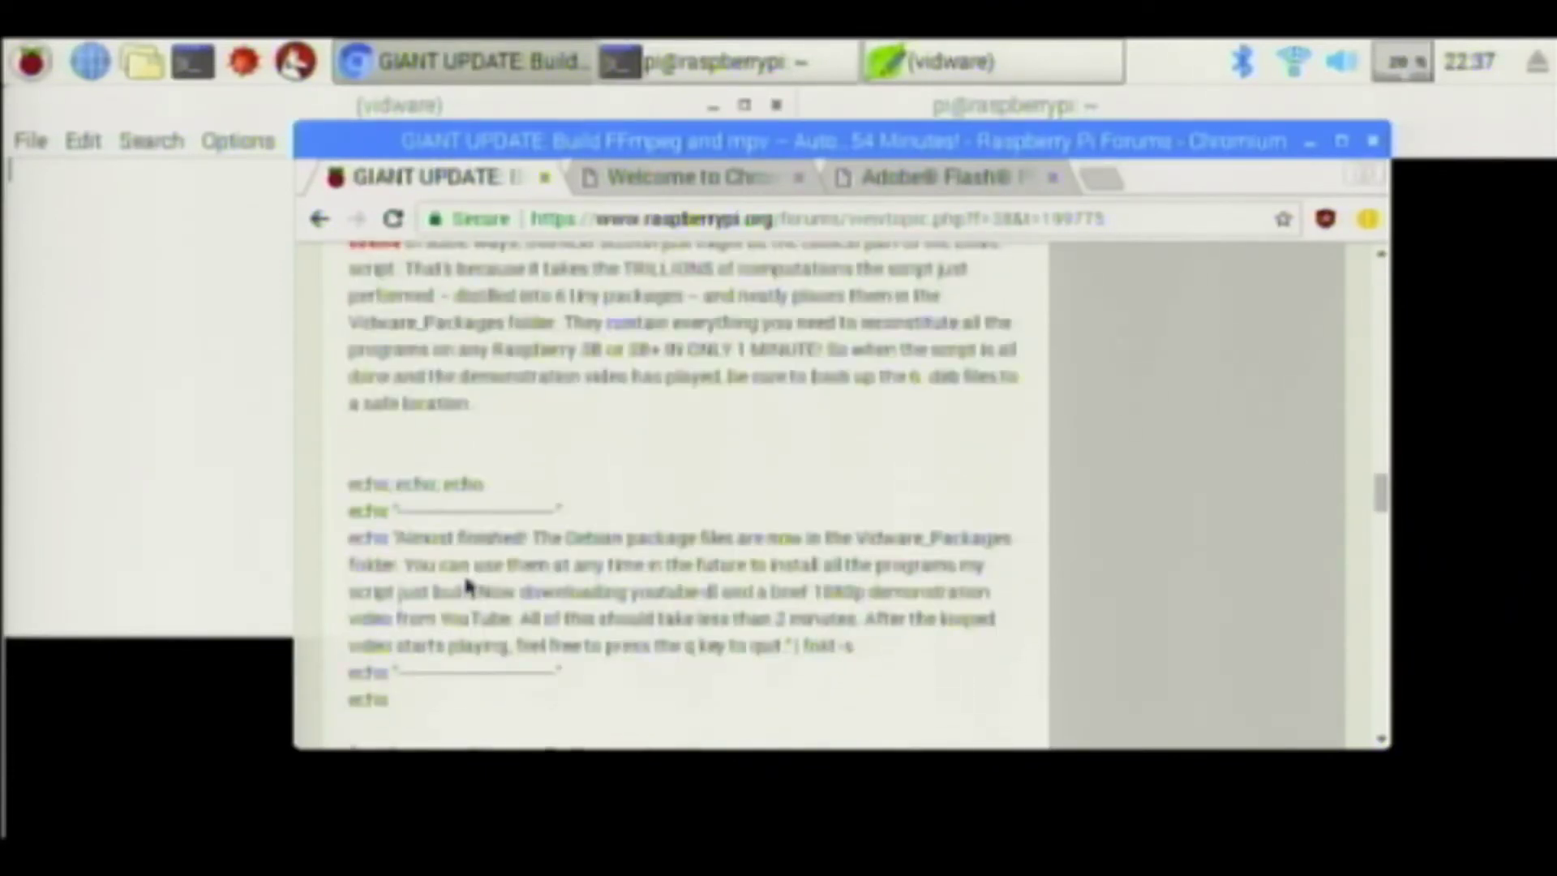
{"action": "scroll", "coordinate": [466, 584], "scroll_direction": "down", "scroll_amount": 10}
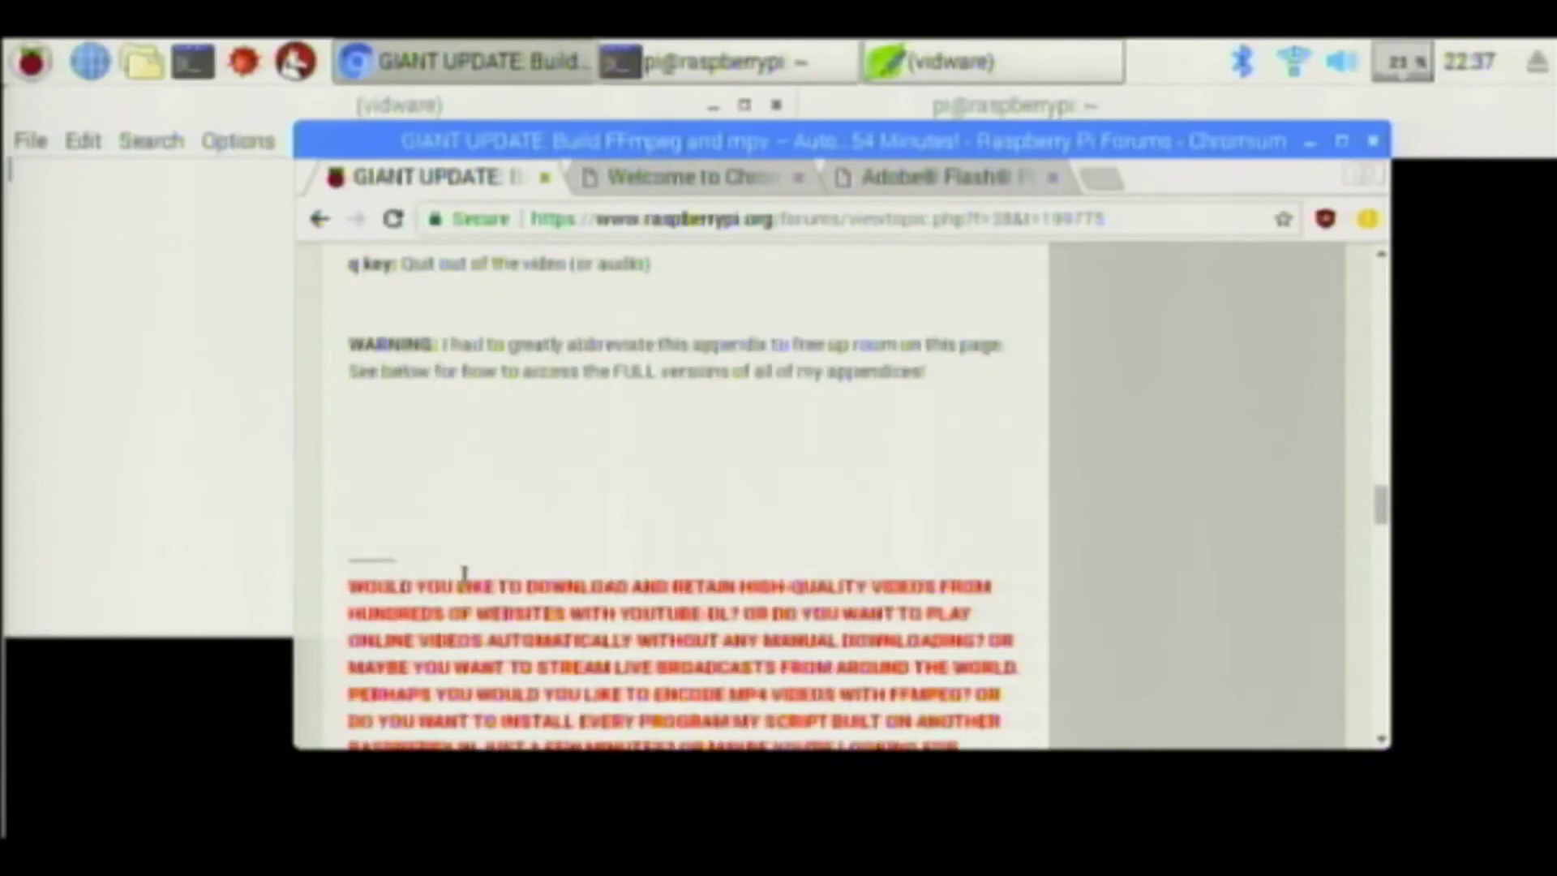
{"action": "scroll", "coordinate": [468, 587], "scroll_direction": "up", "scroll_amount": 10}
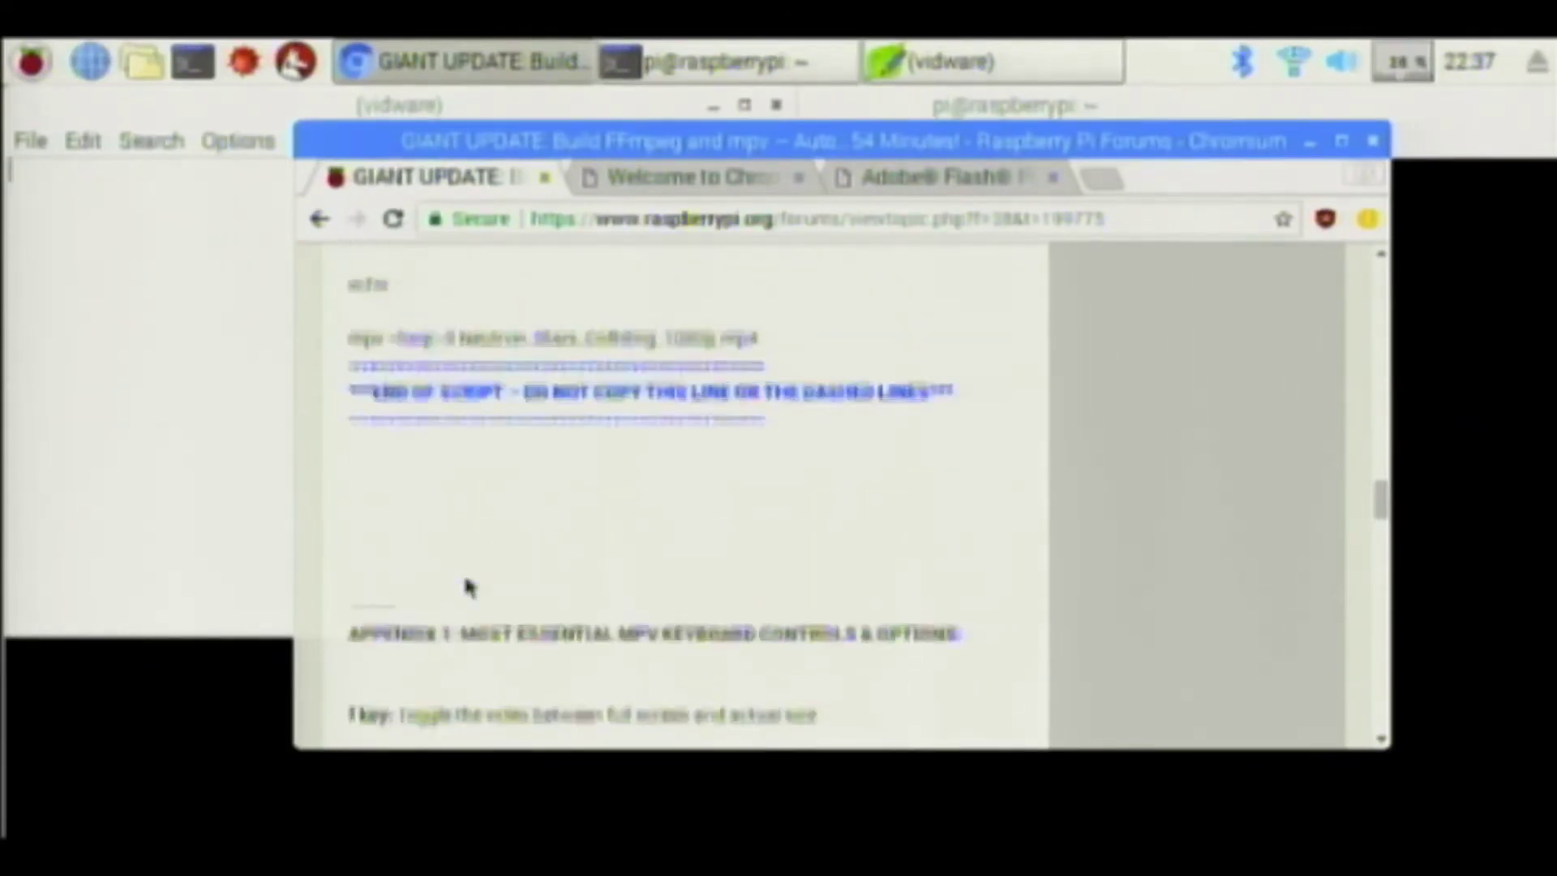
{"action": "scroll", "coordinate": [468, 587], "scroll_direction": "up", "scroll_amount": 1}
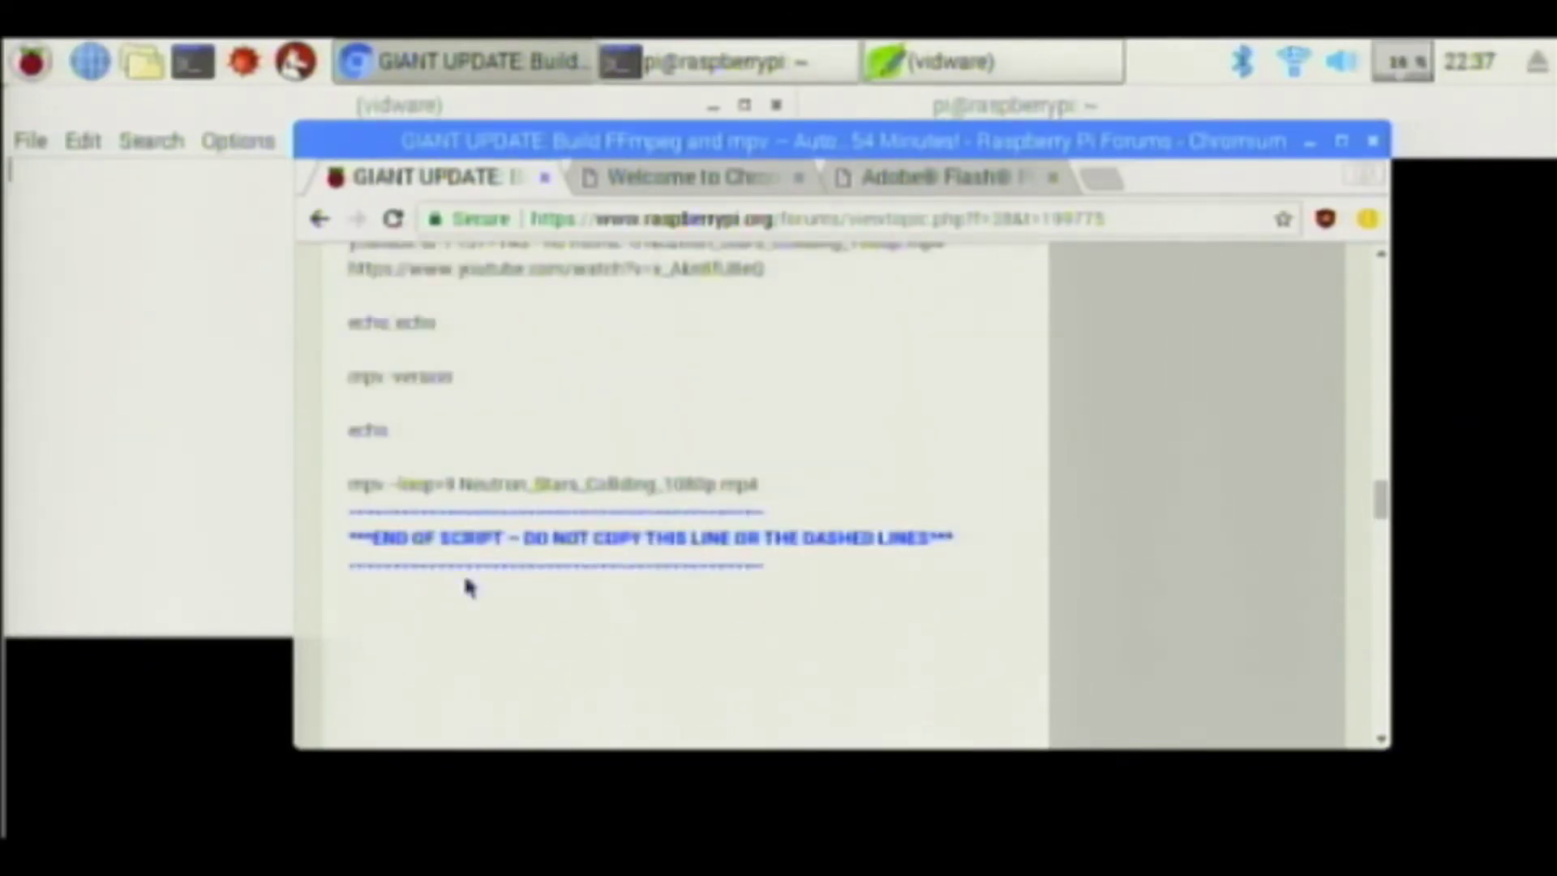
Extend the selection to the script's last mpv line and copy it.
{"action": "left_click", "coordinate": [762, 486], "text": "shift"}
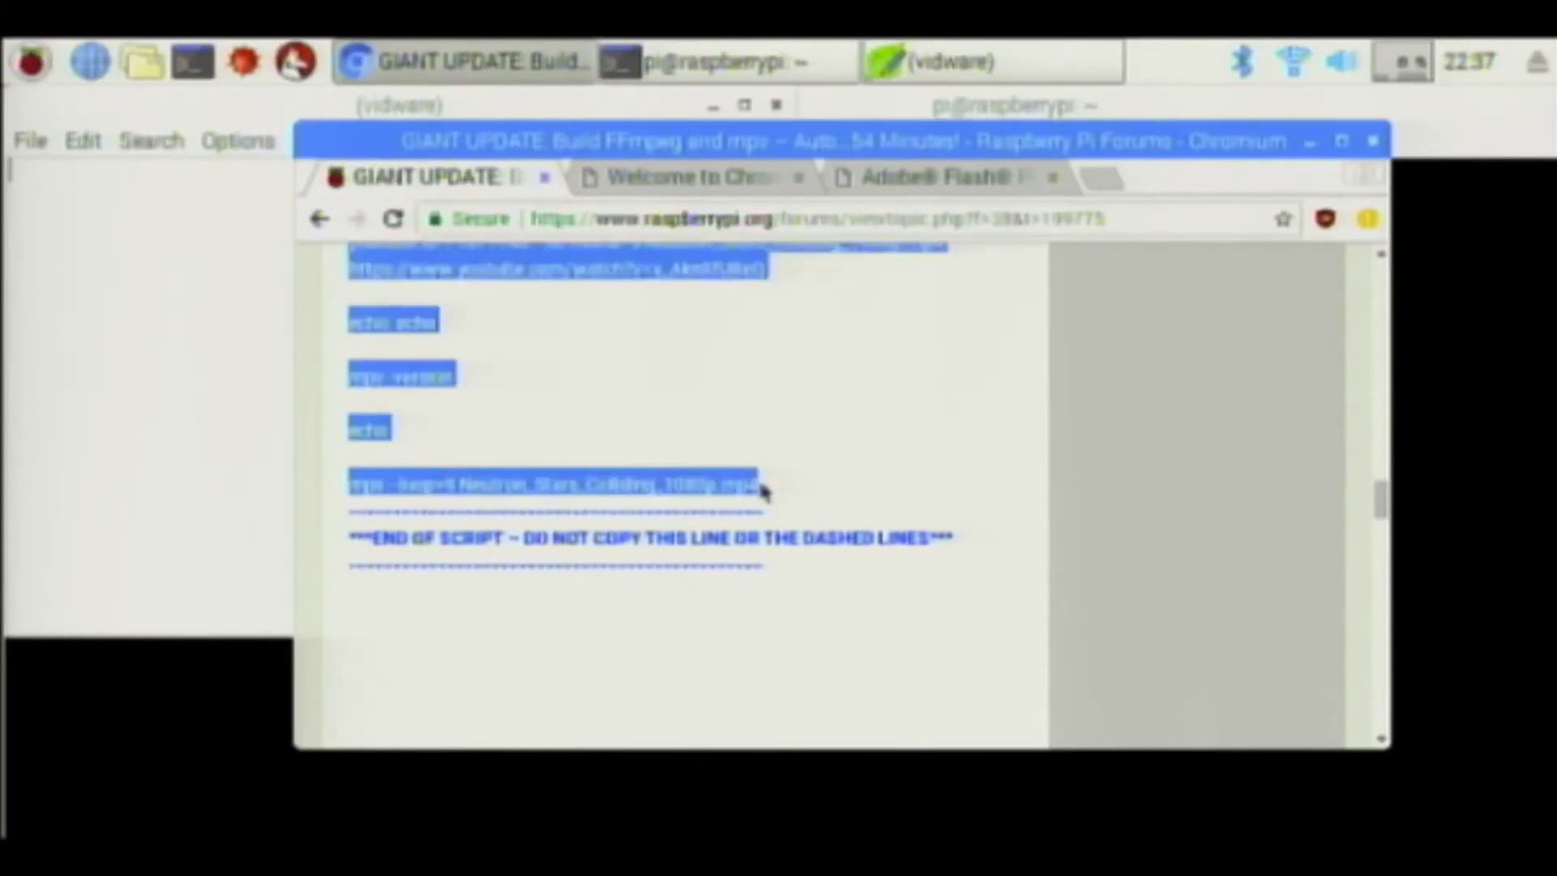
{"action": "right_click", "coordinate": [696, 480]}
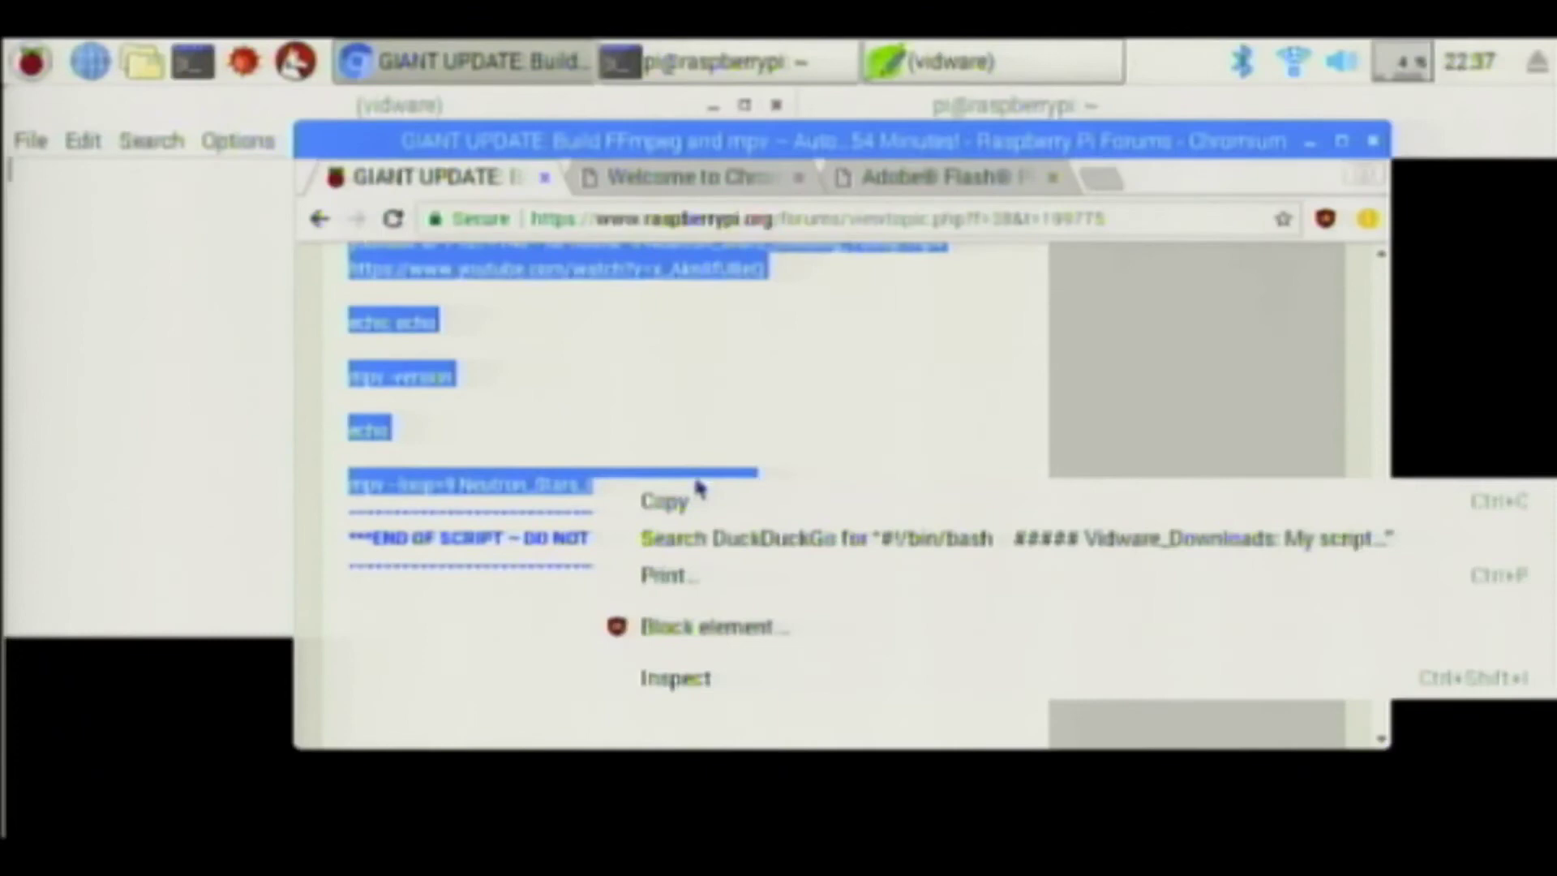
{"action": "left_click", "coordinate": [695, 500]}
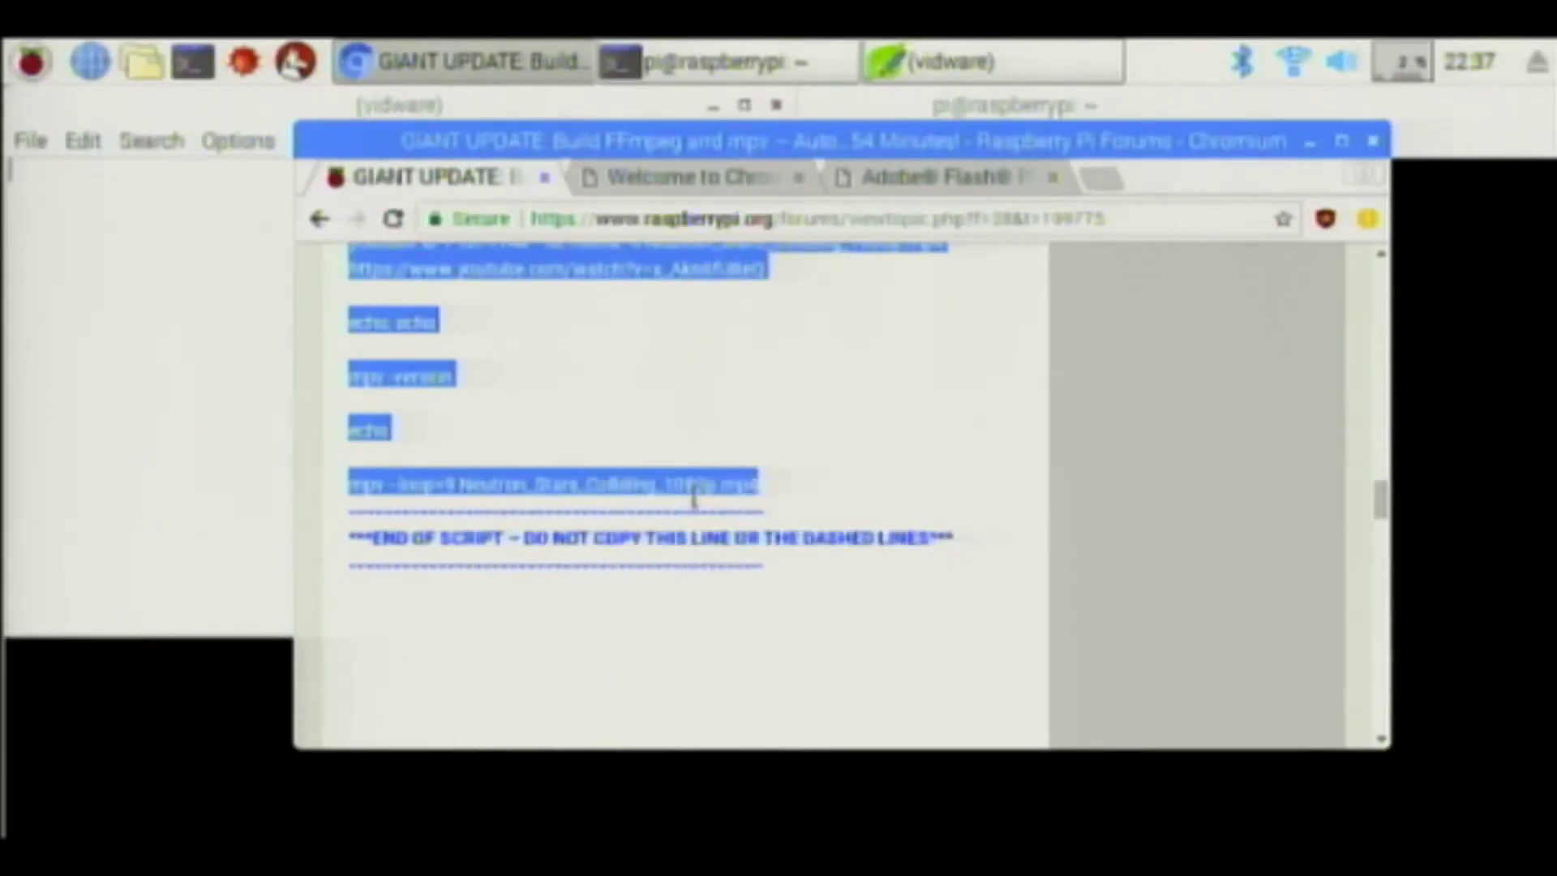
Paste the copied script into the empty vidware file in Leafpad.
{"action": "left_click", "coordinate": [180, 352]}
{"action": "right_click", "coordinate": [180, 352]}
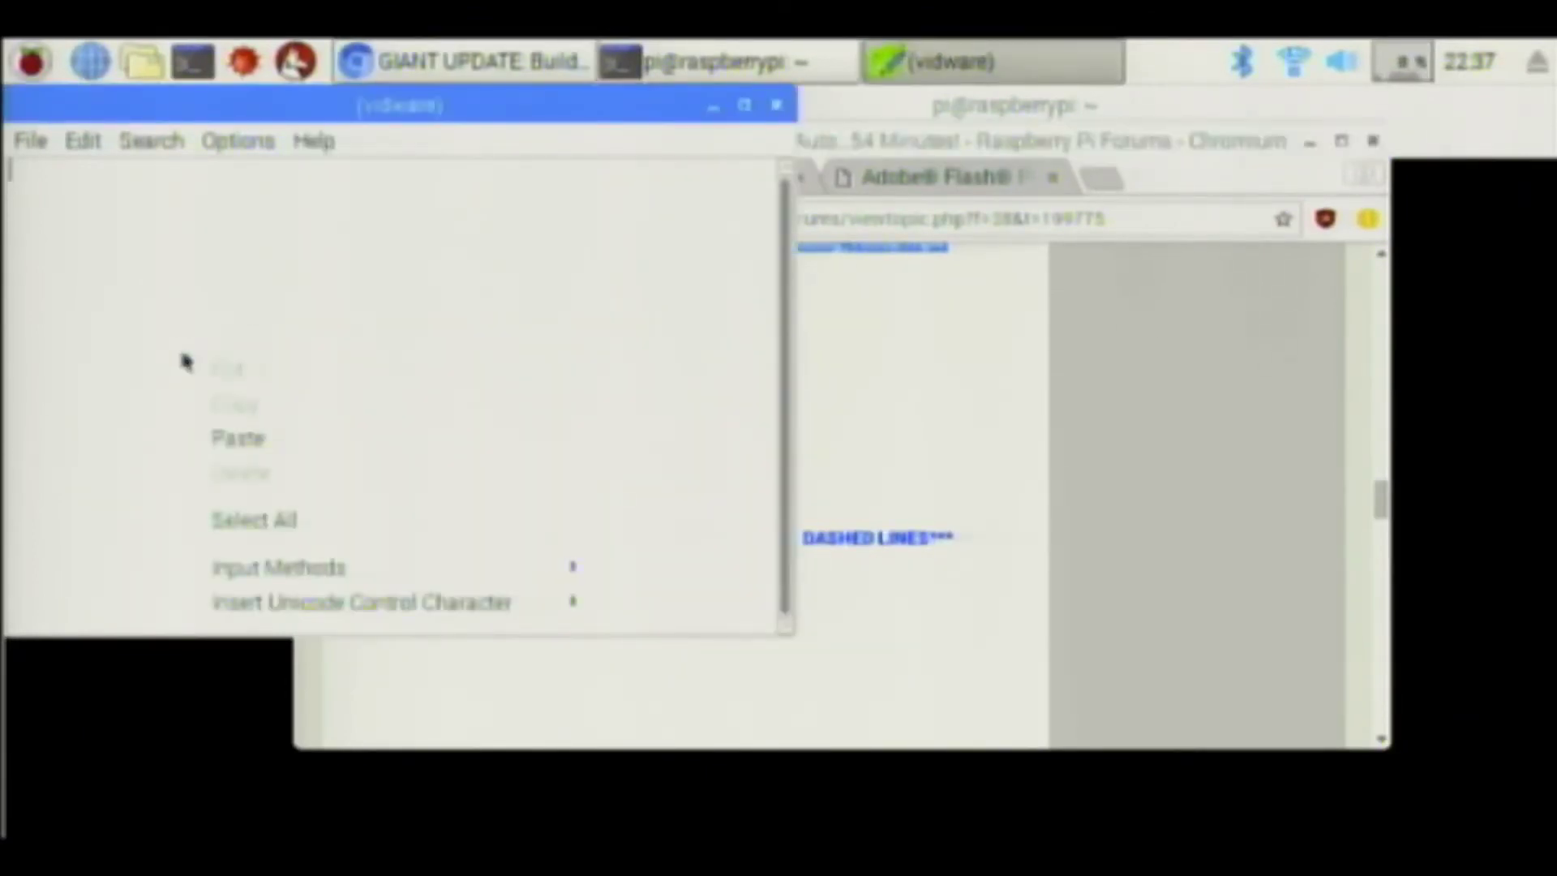
{"action": "left_click", "coordinate": [254, 439]}
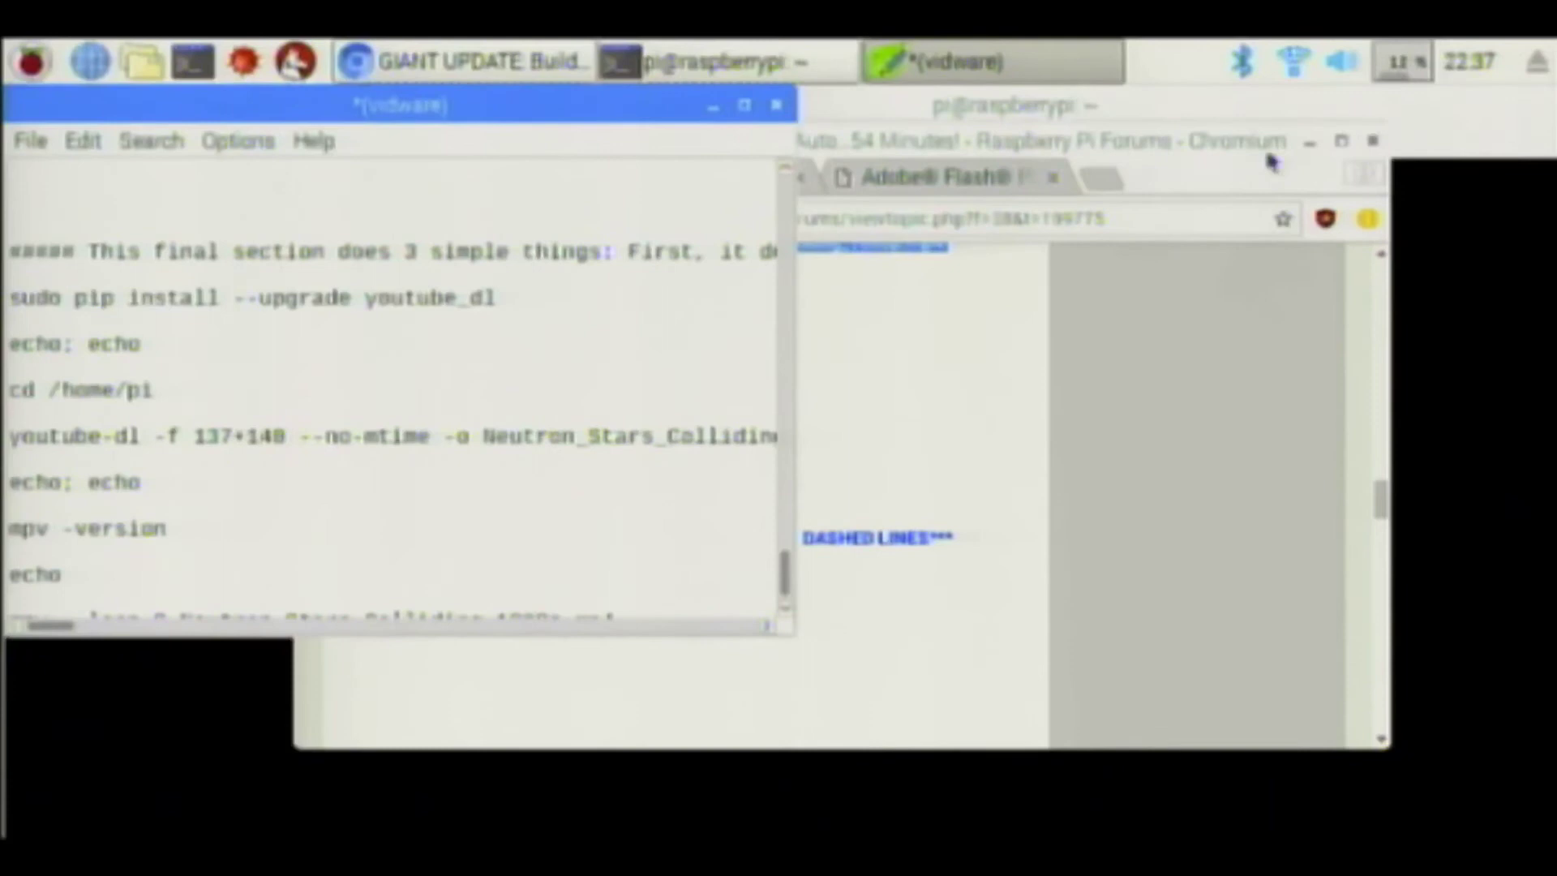
Move the browser aside, then close Leafpad and save the changes to vidware.
{"action": "left_click", "coordinate": [1309, 150]}
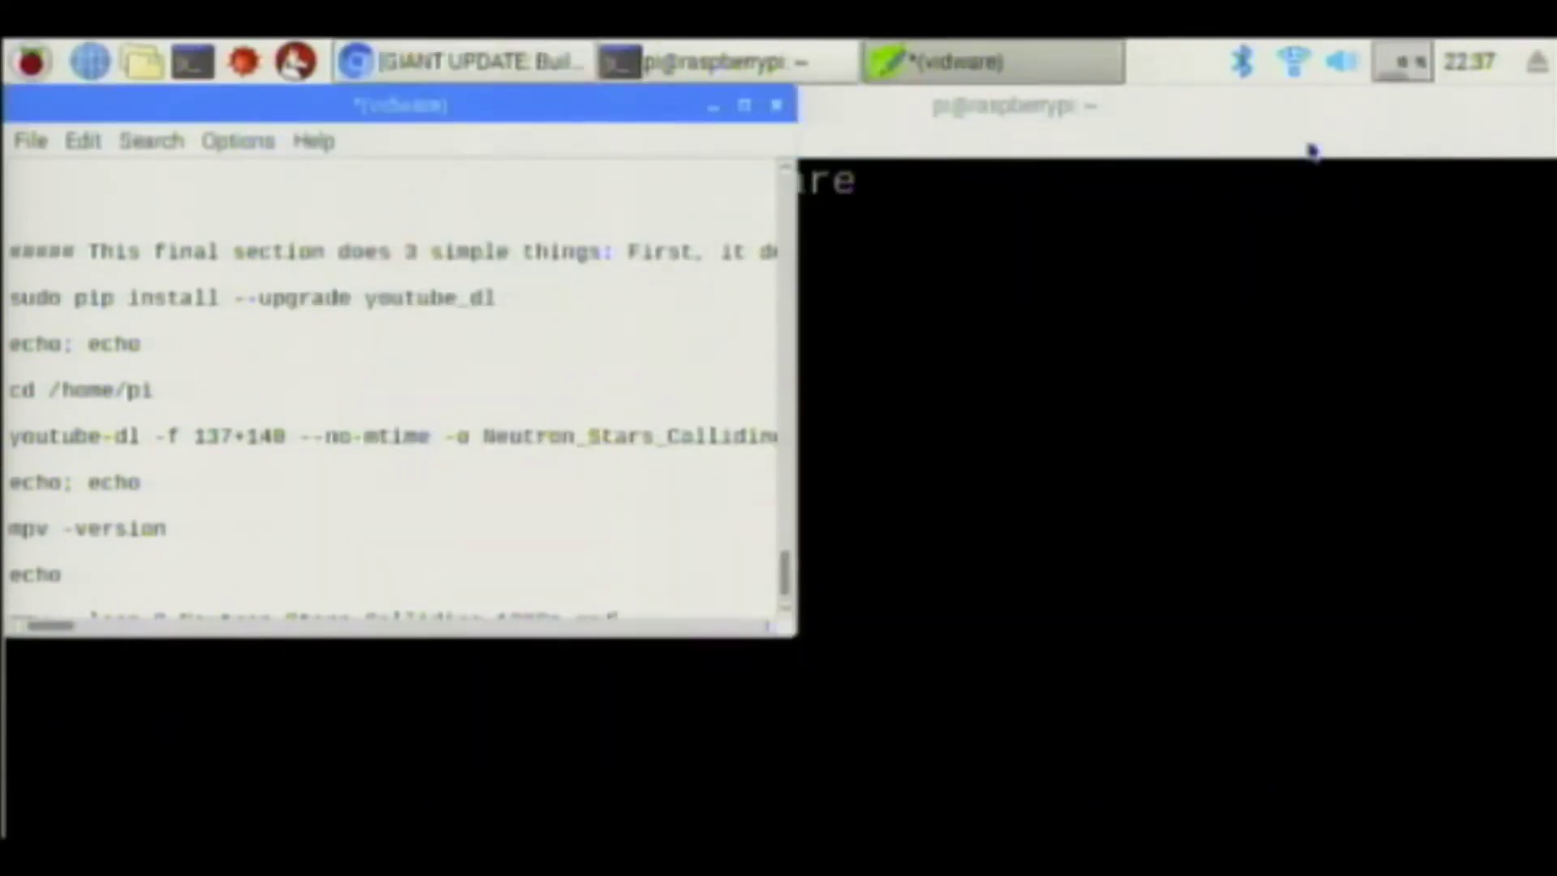
{"action": "left_click", "coordinate": [777, 105]}
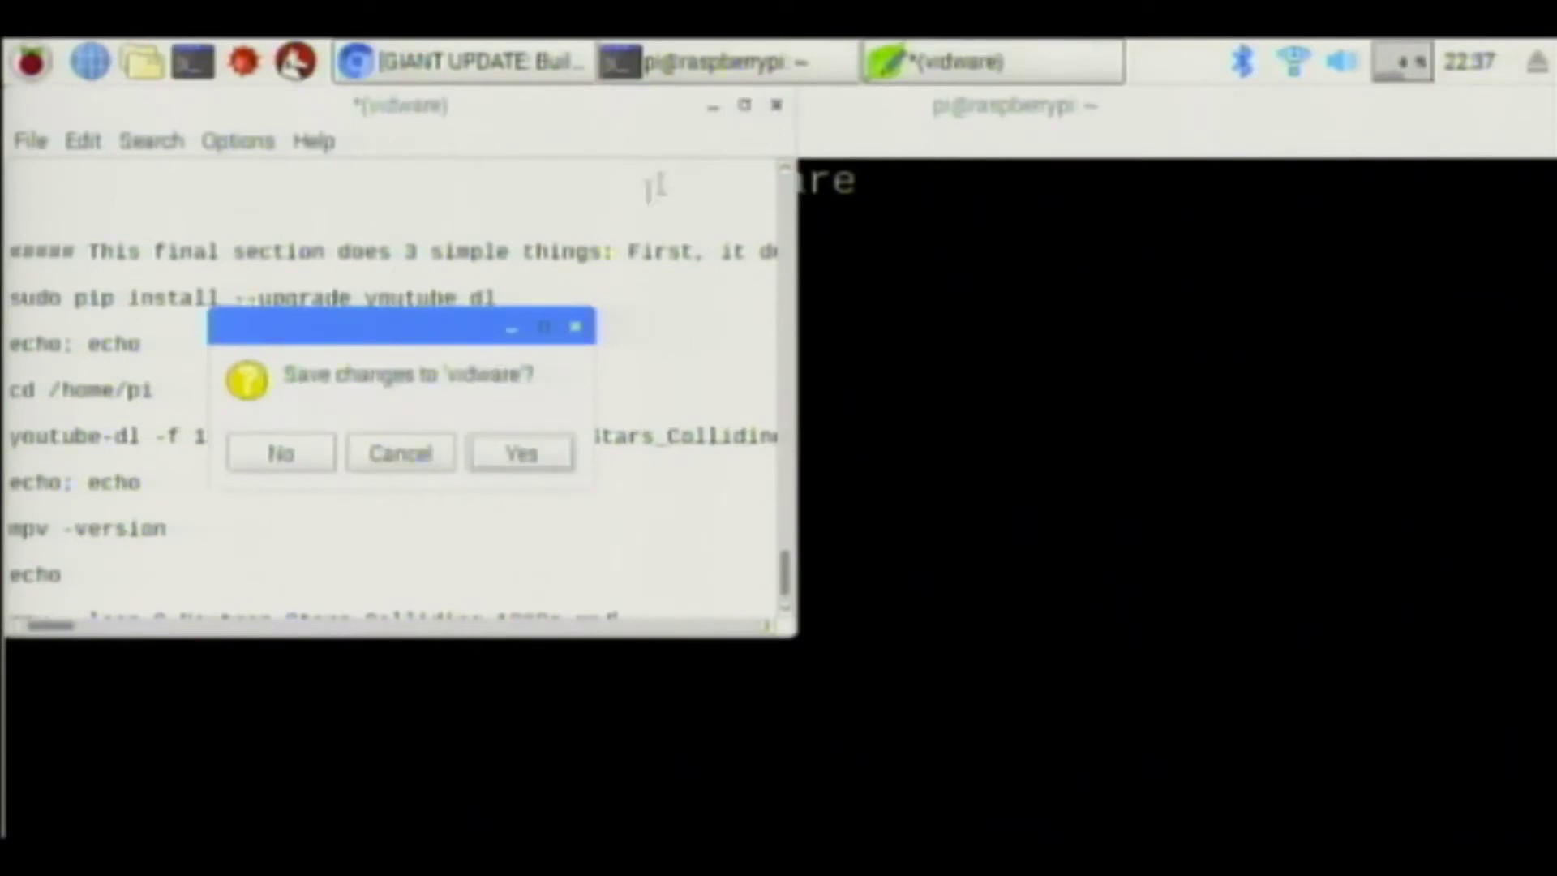
{"action": "left_click", "coordinate": [535, 455]}
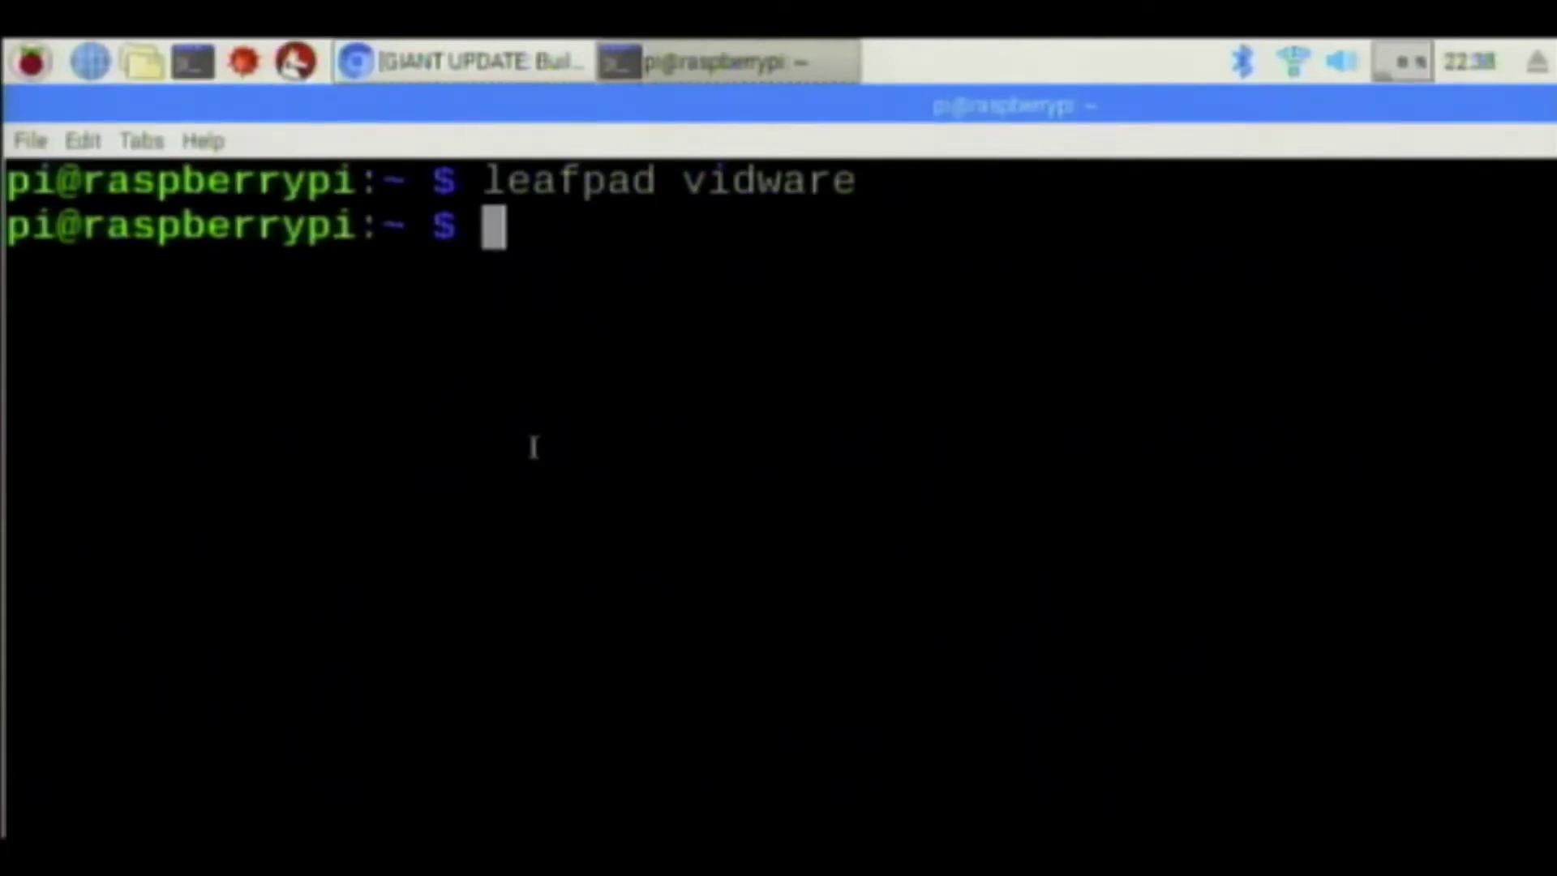
Run 'chmod u+x vidware' to make the script executable.
{"action": "type", "text": "chm"}
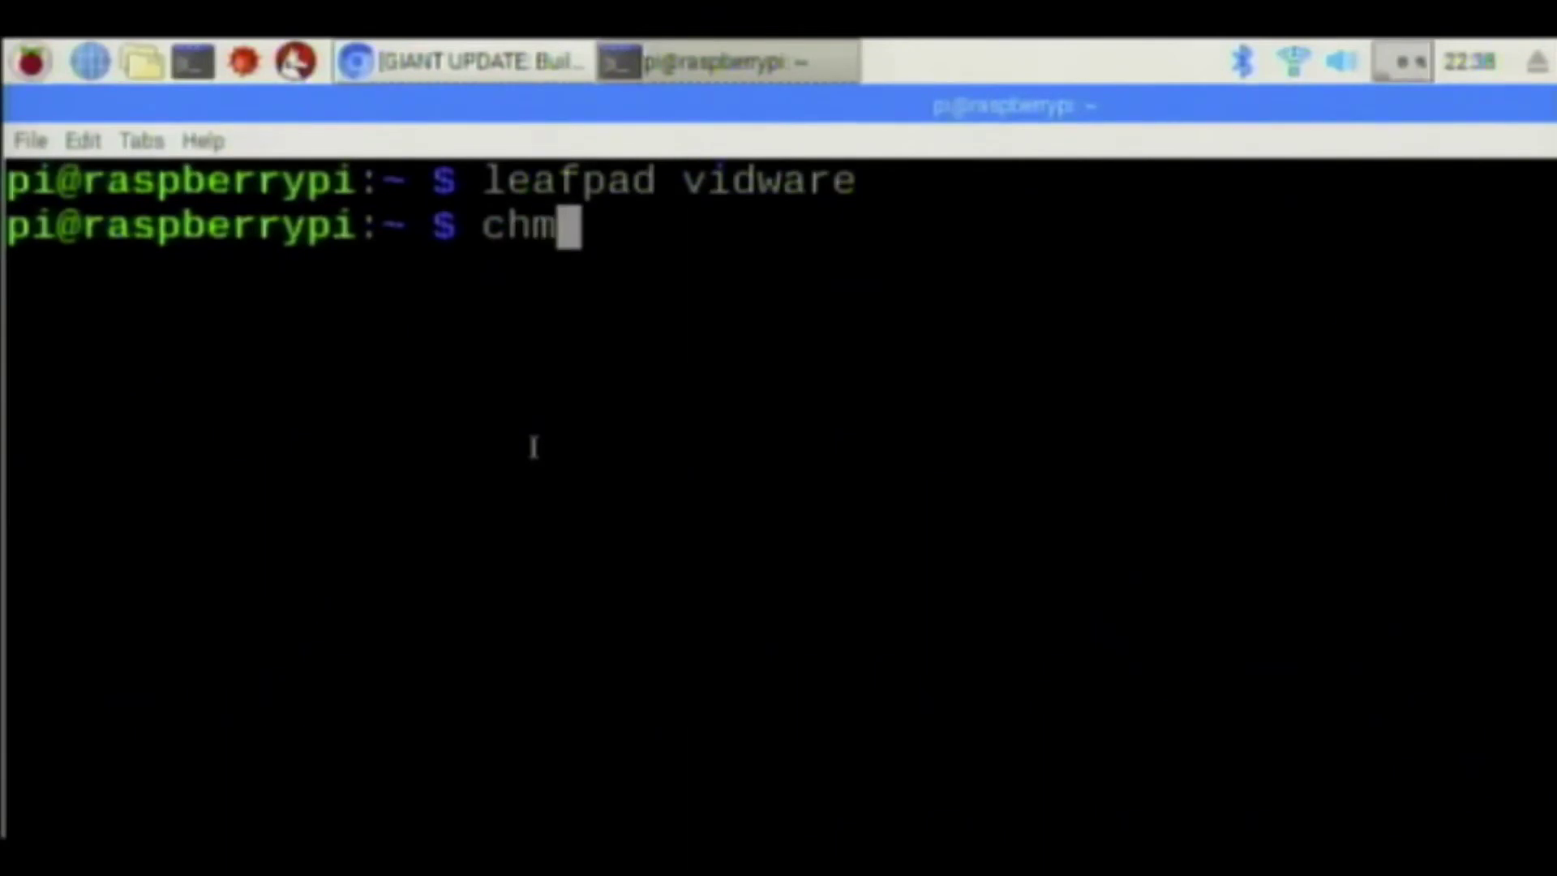
{"action": "type", "text": "od"}
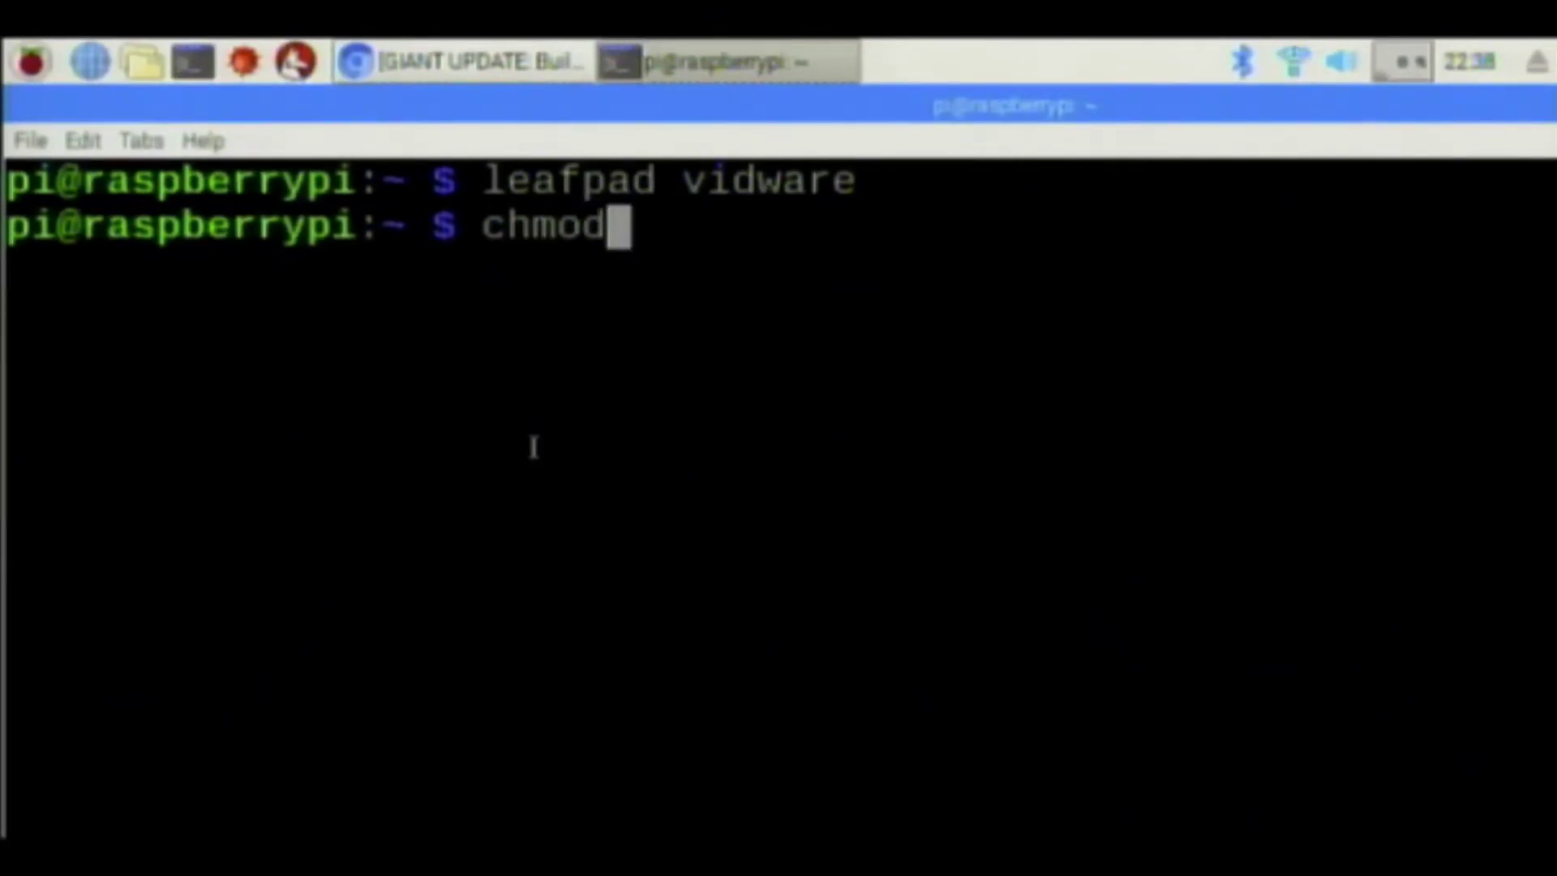
{"action": "type", "text": " u"}
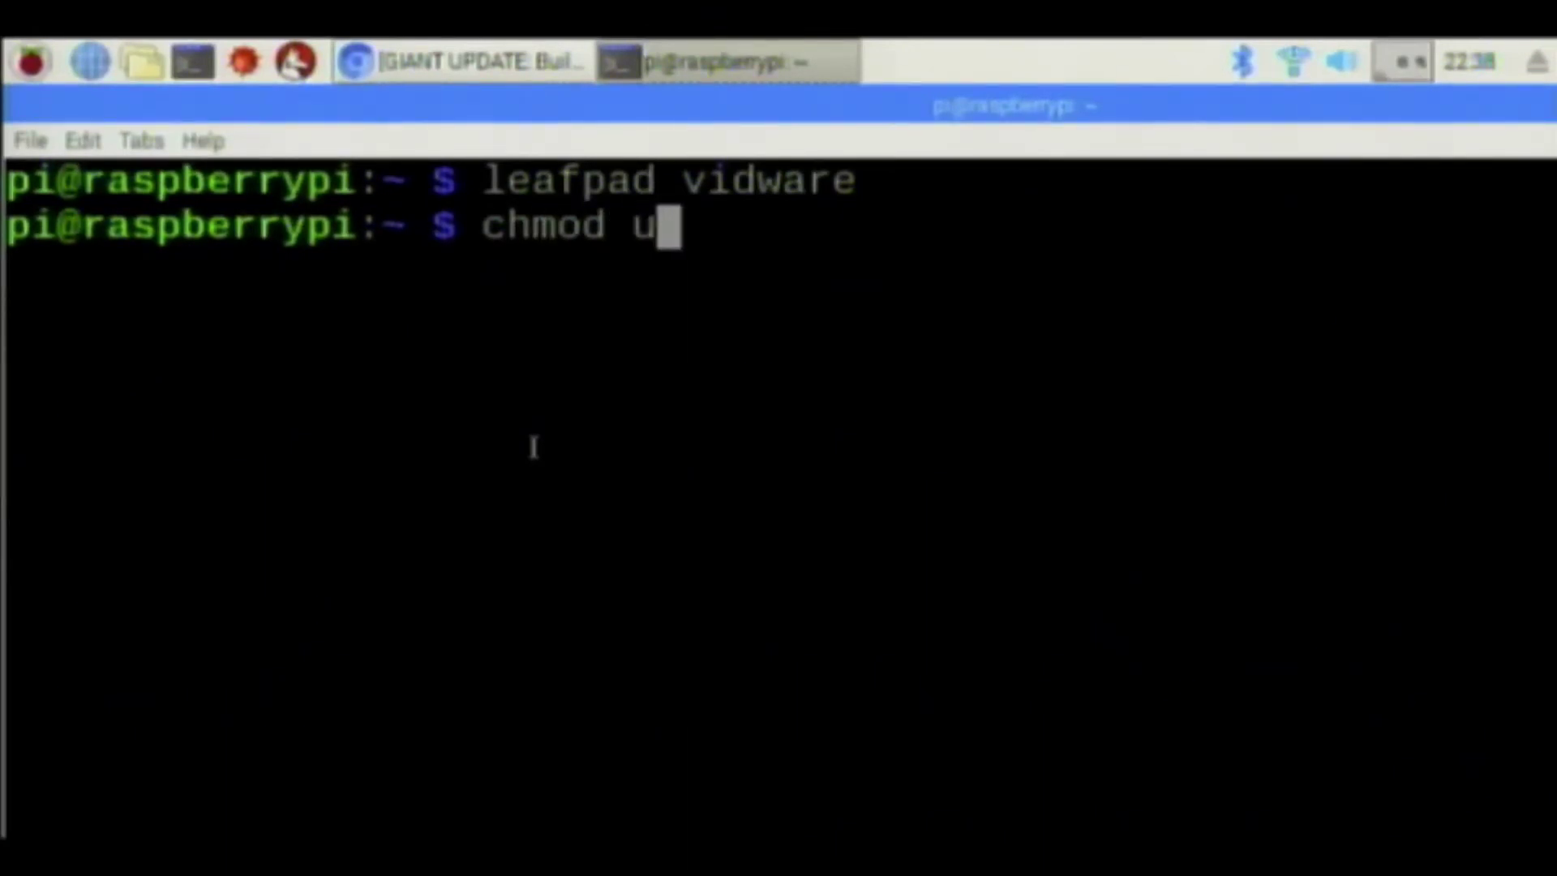
{"action": "type", "text": "+x "}
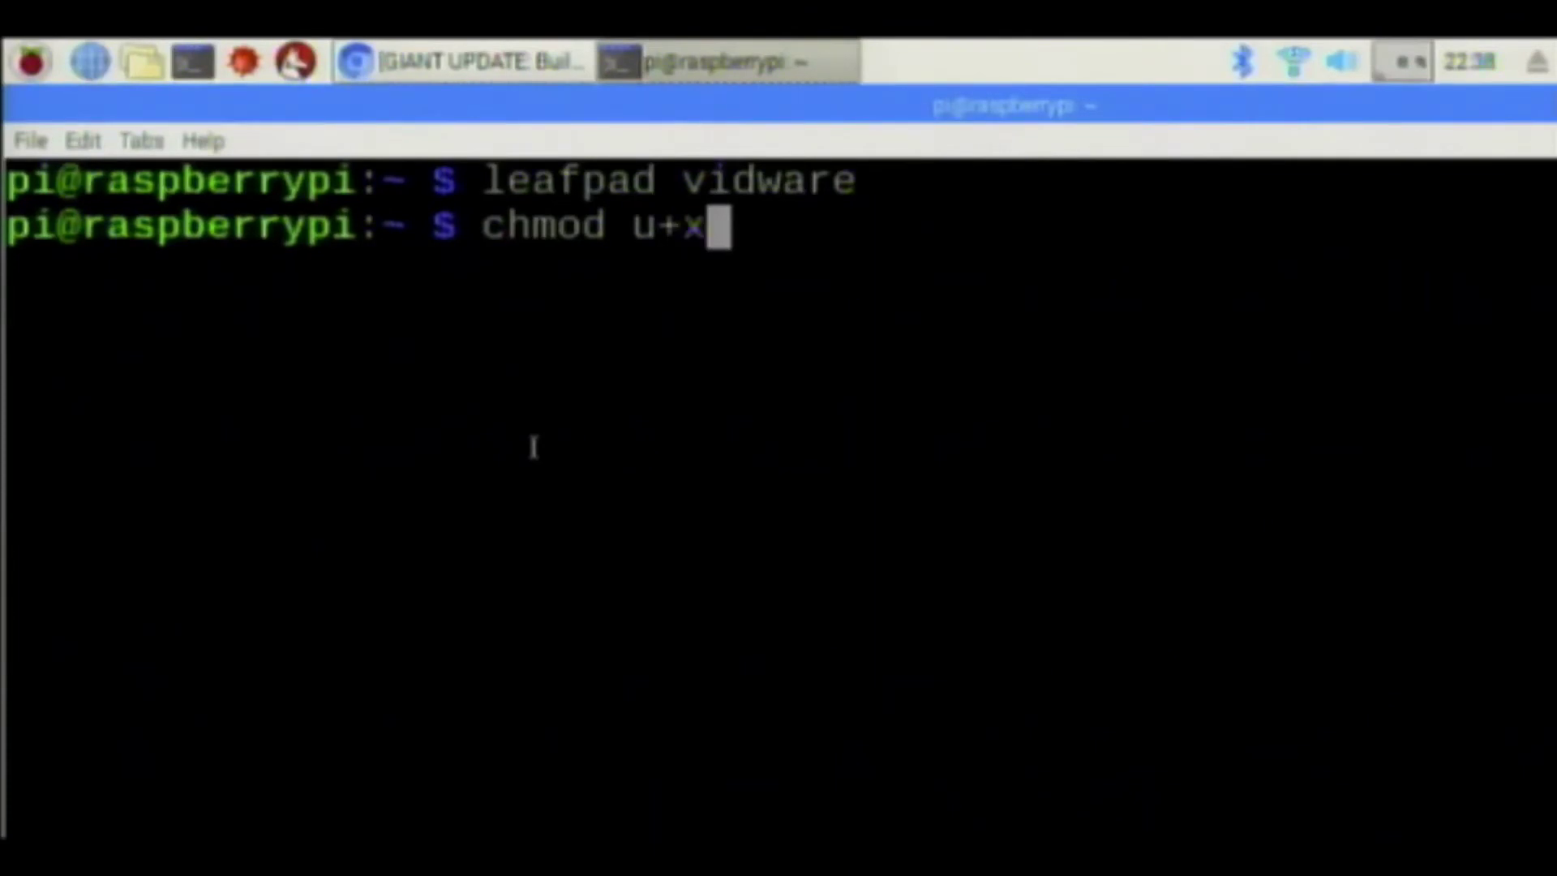
{"action": "type", "text": "vi"}
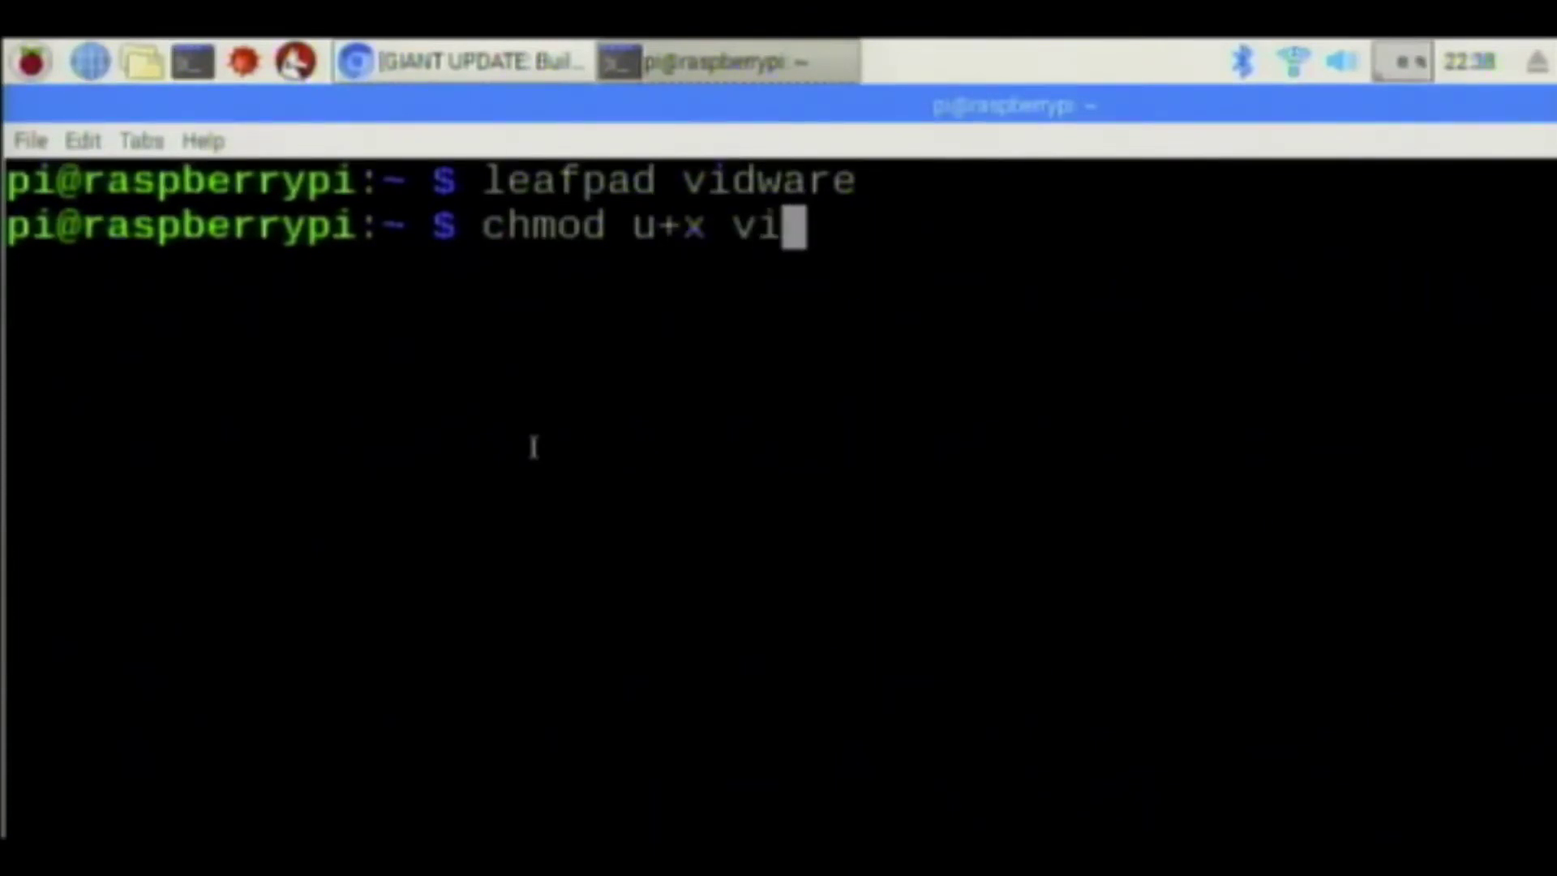
{"action": "type", "text": "dware"}
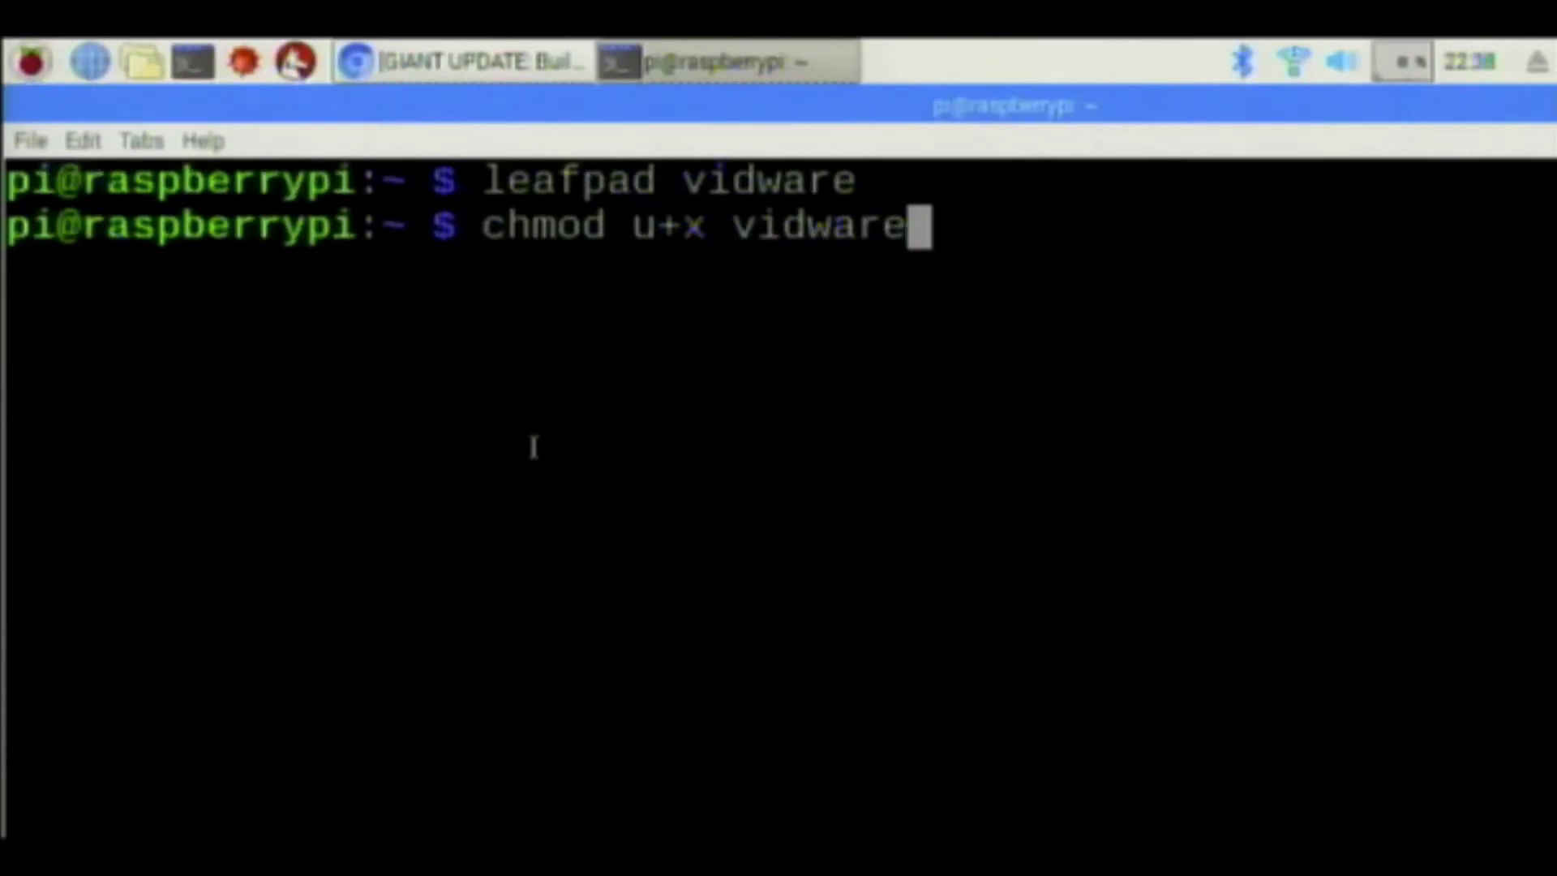
{"action": "key", "text": "Return"}
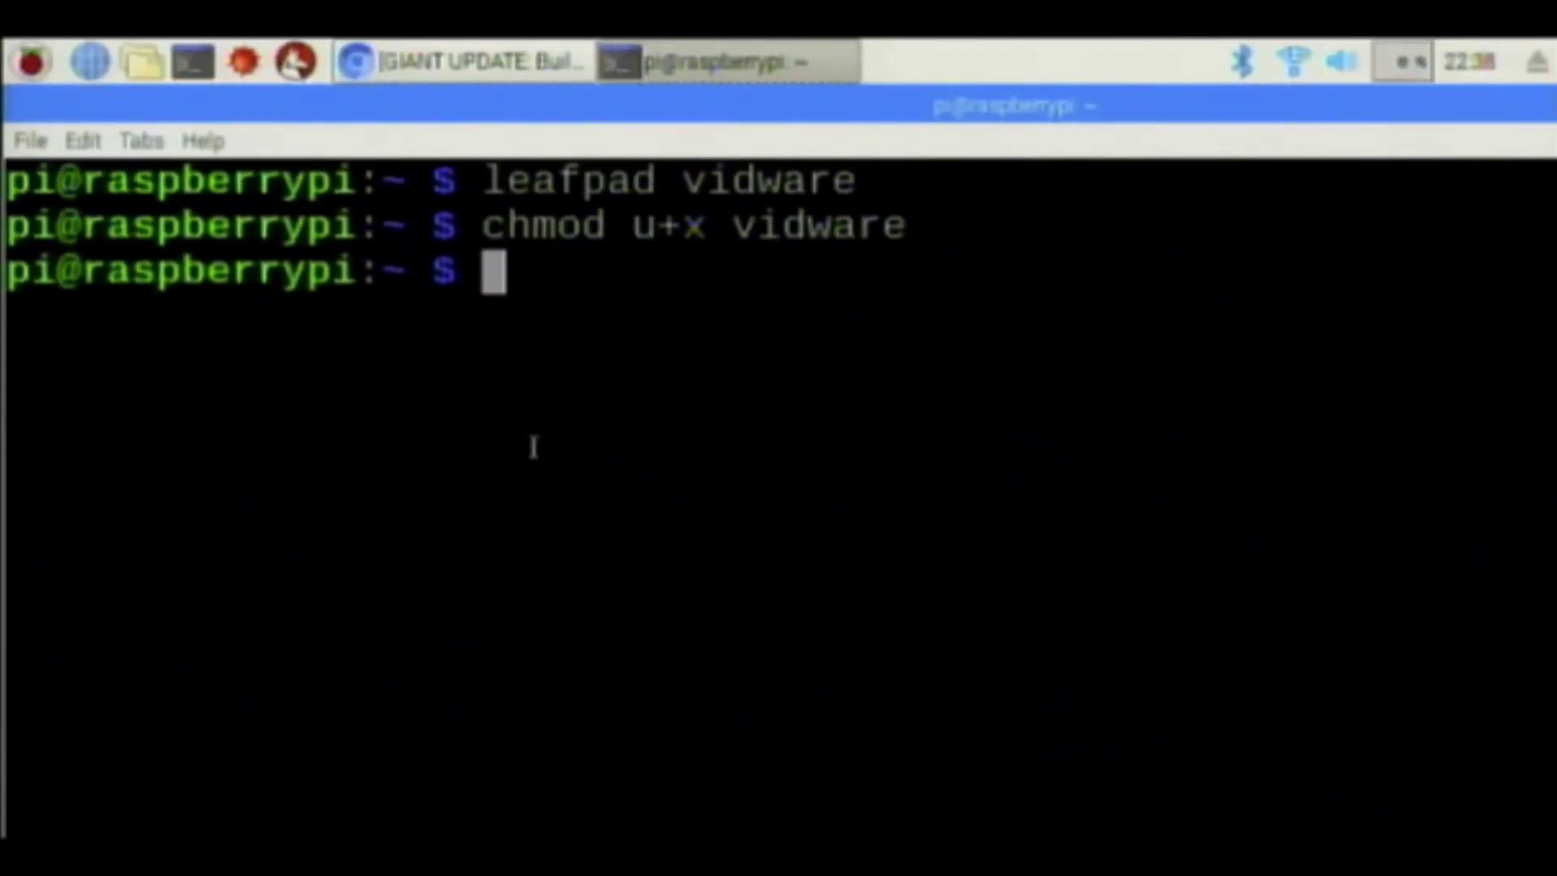
Close the Chromium forum window and the terminal window.
{"action": "double_click", "coordinate": [572, 120]}
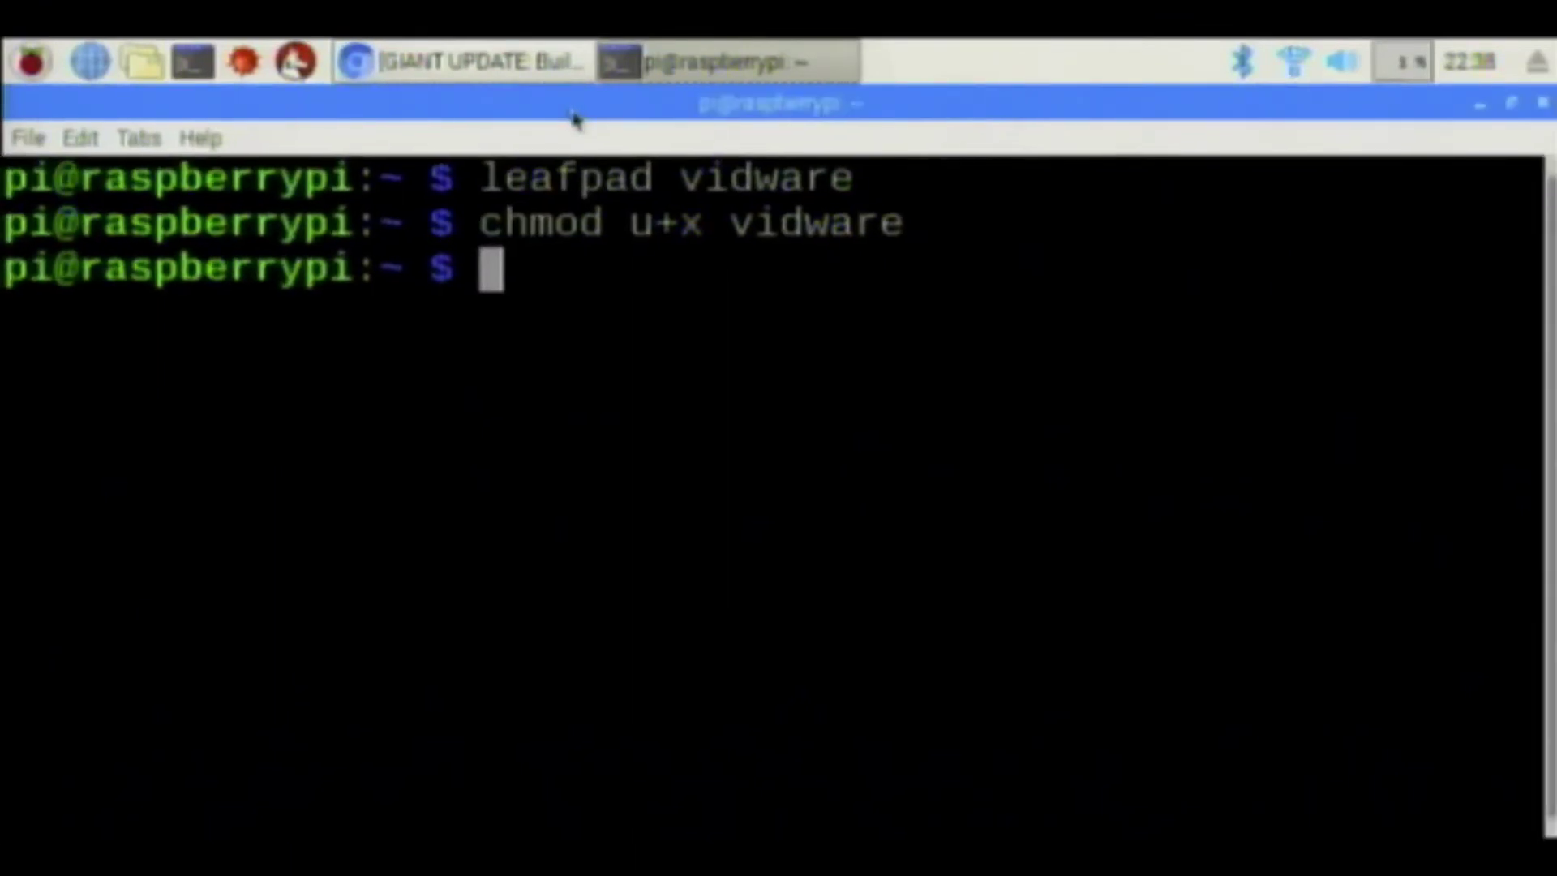
{"action": "left_click", "coordinate": [557, 73]}
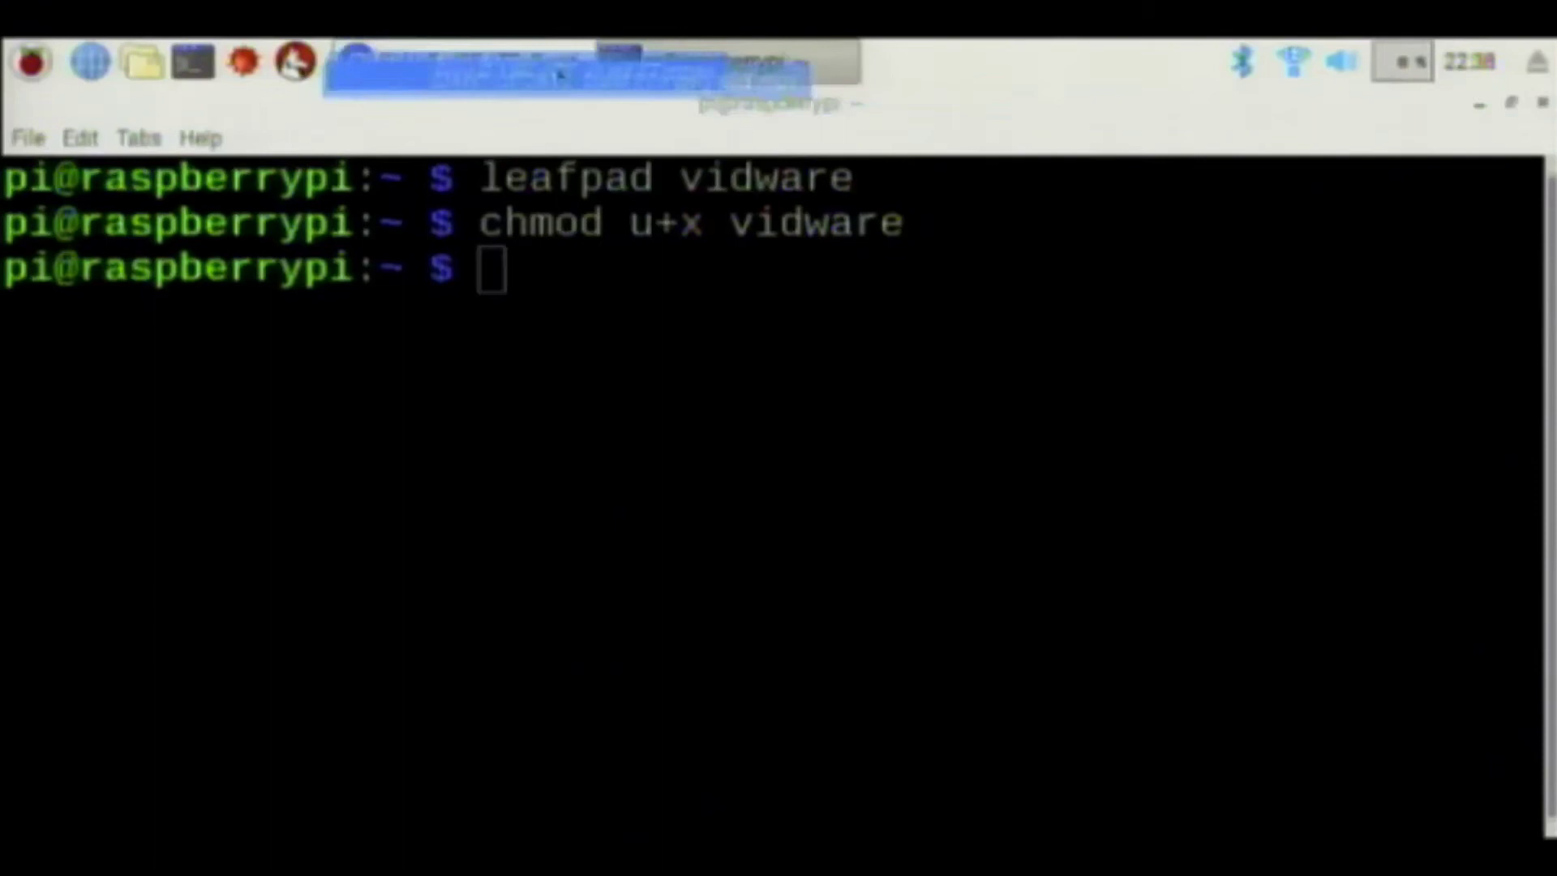
{"action": "right_click", "coordinate": [558, 72]}
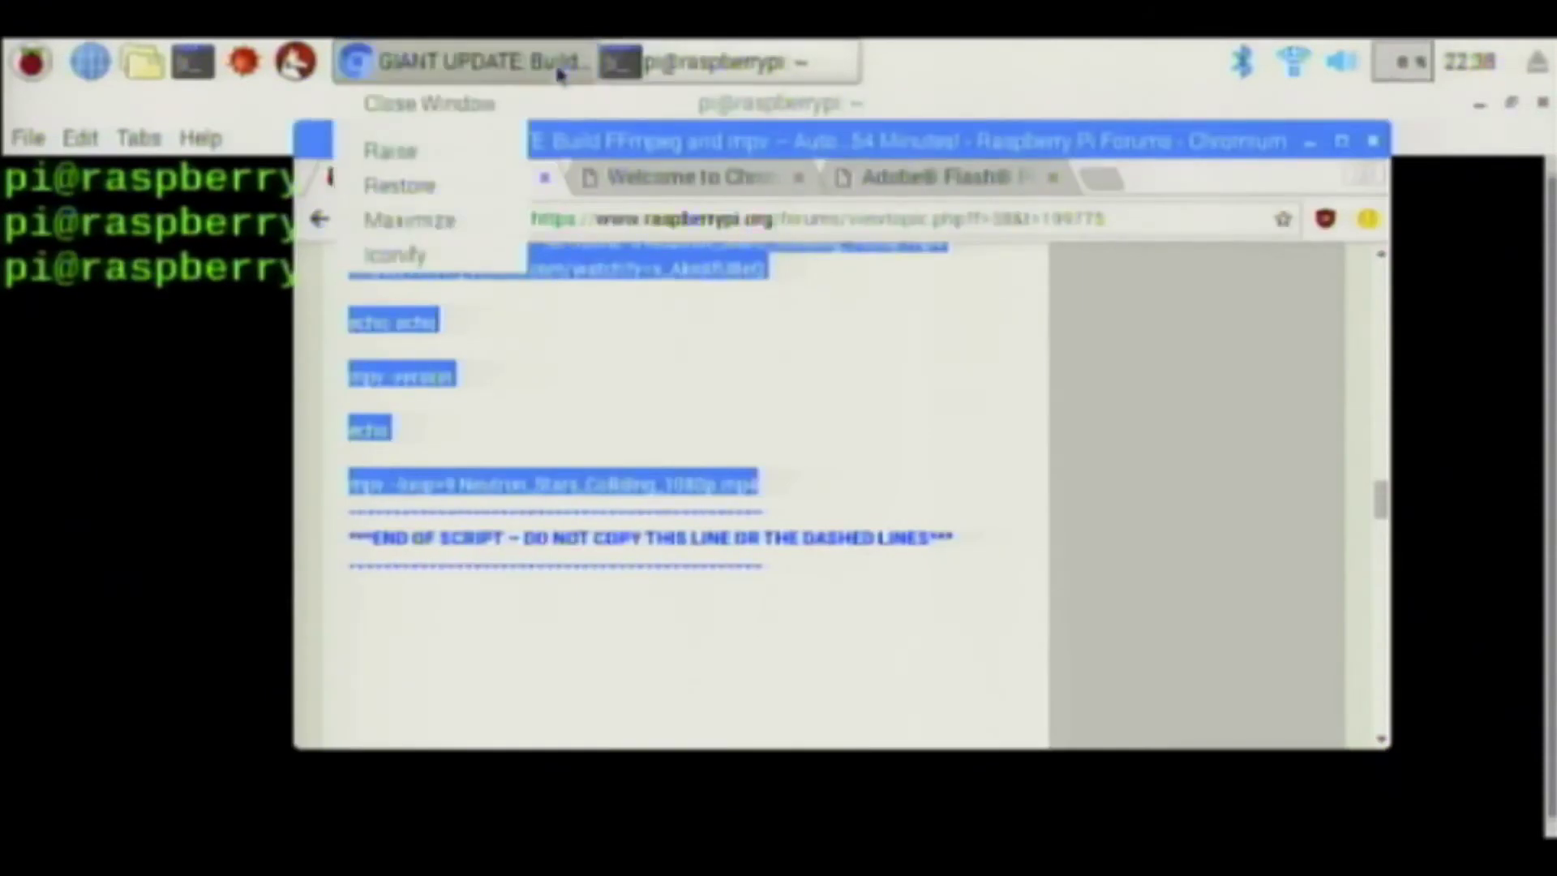
{"action": "left_click", "coordinate": [472, 118]}
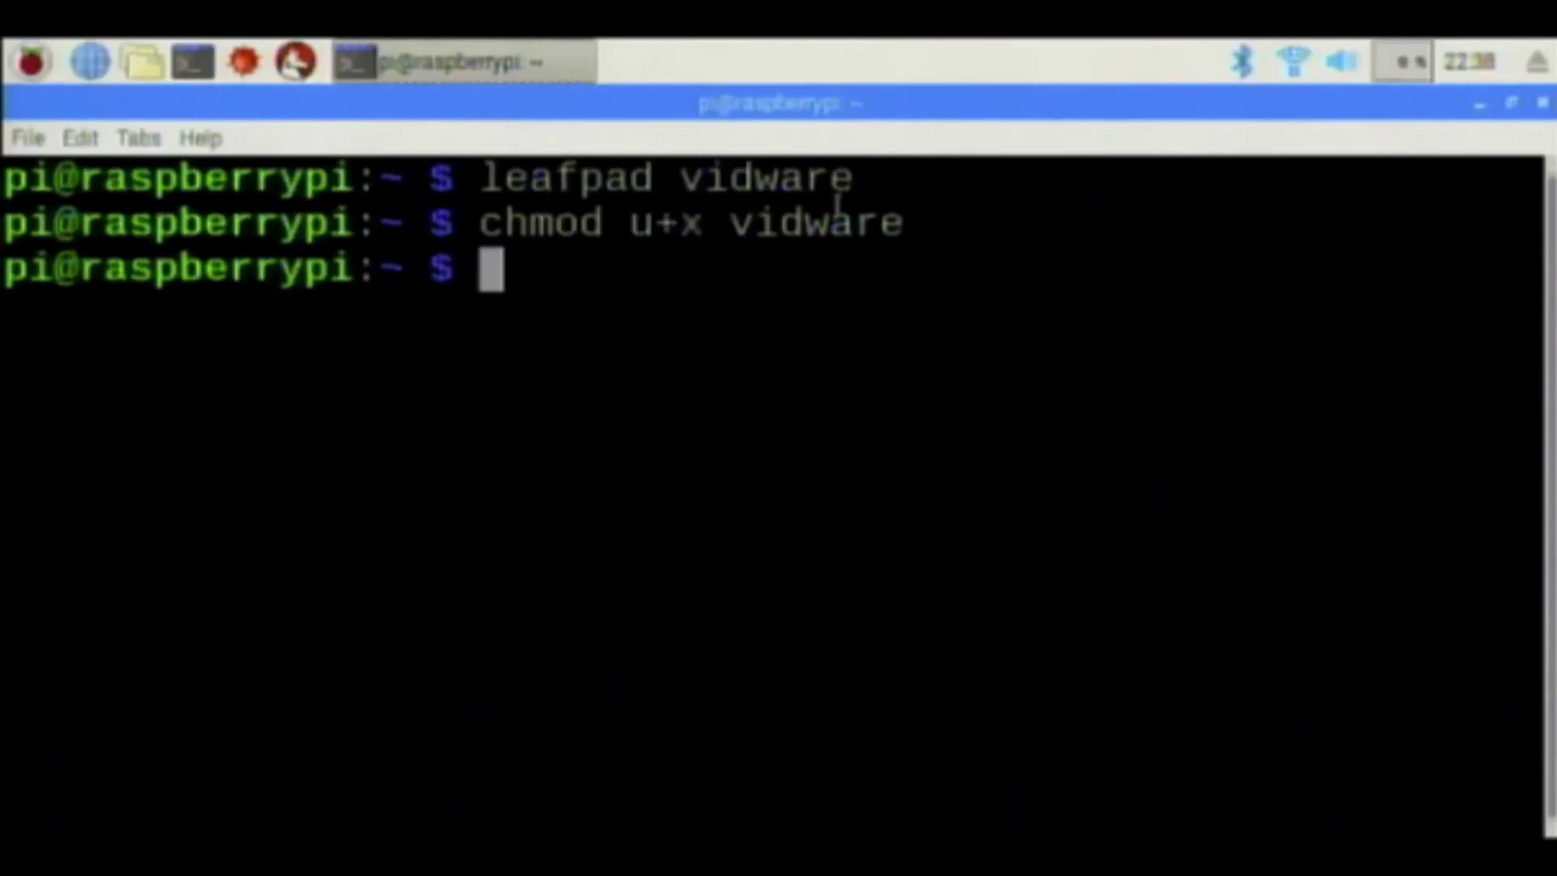
{"action": "left_click", "coordinate": [1541, 104]}
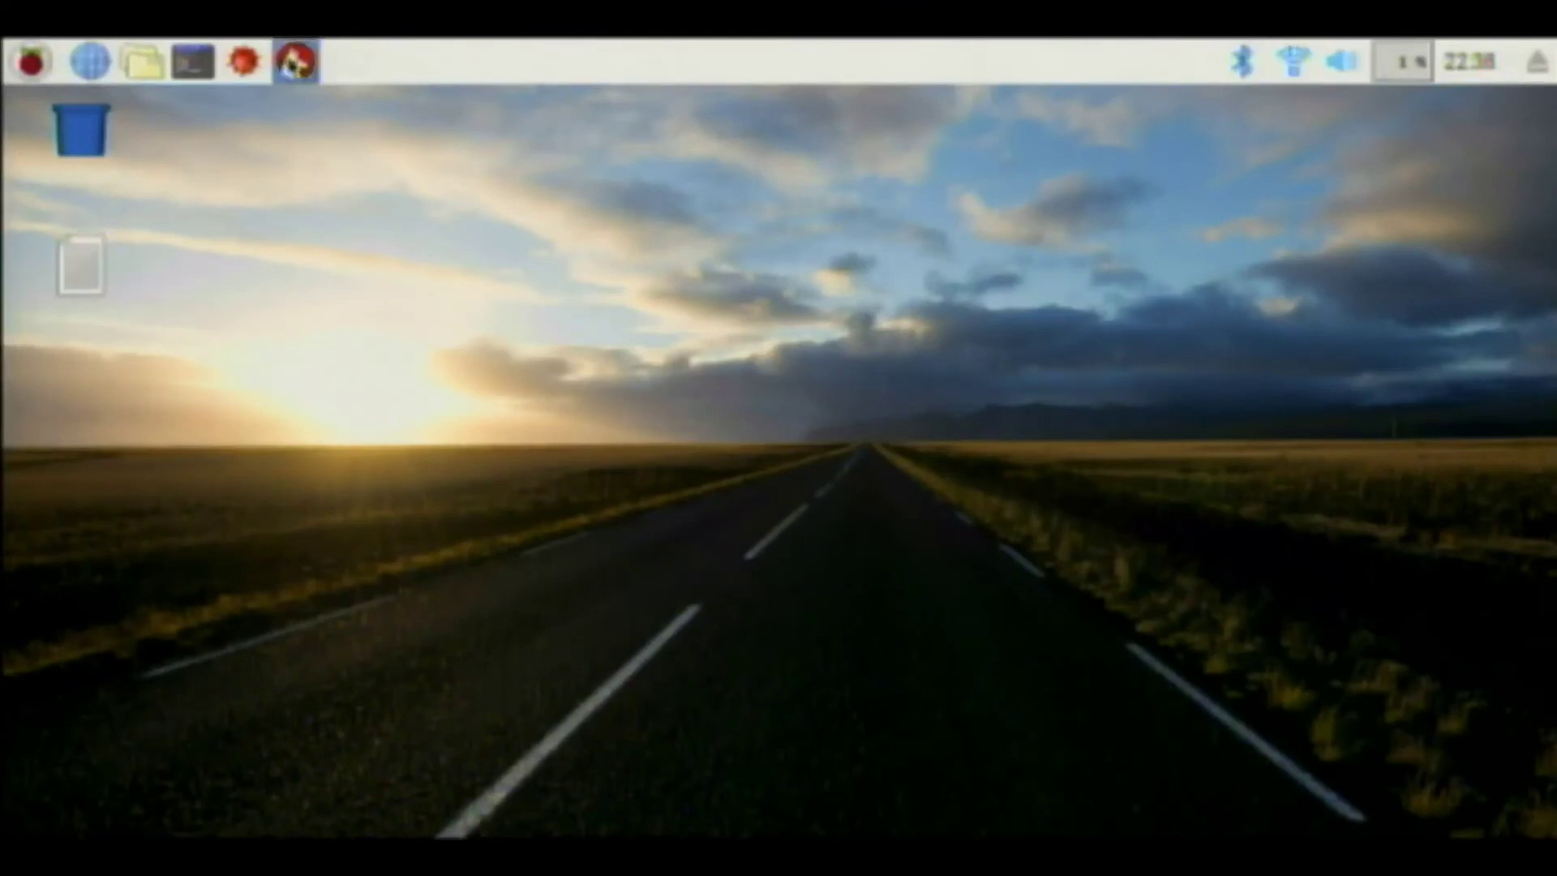
Open the Shutdown Options from the applications menu.
{"action": "left_click", "coordinate": [31, 61]}
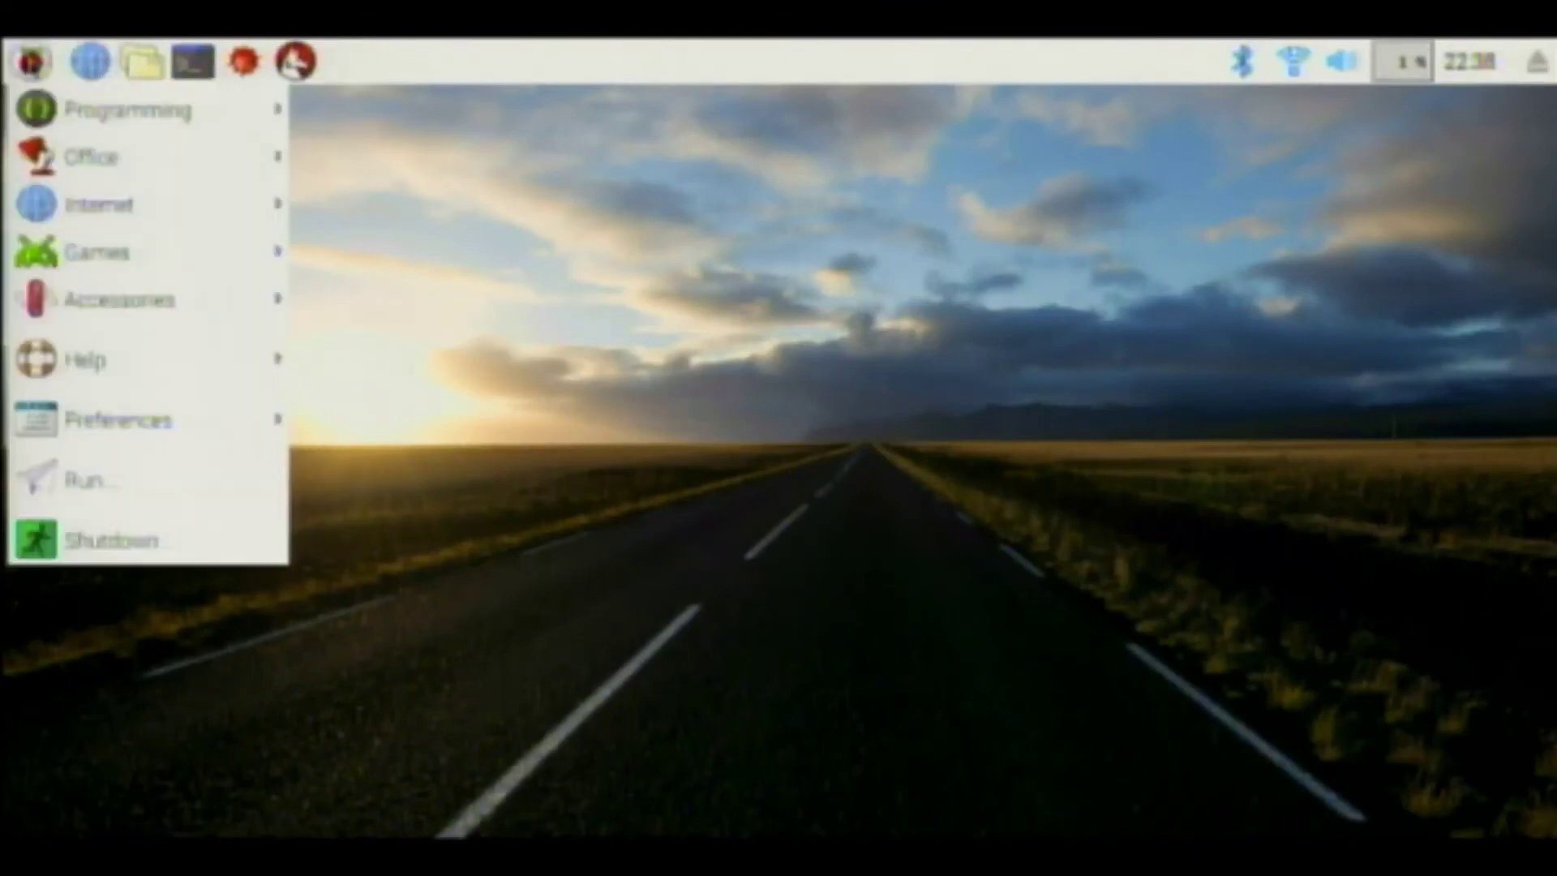
{"action": "key", "text": "Down"}
{"action": "key", "text": "Down"}
{"action": "key", "text": "Down"}
{"action": "key", "text": "Down"}
{"action": "key", "text": "Down"}
{"action": "key", "text": "Down"}
{"action": "key", "text": "Down"}
{"action": "key", "text": "Down"}
{"action": "key", "text": "Down"}
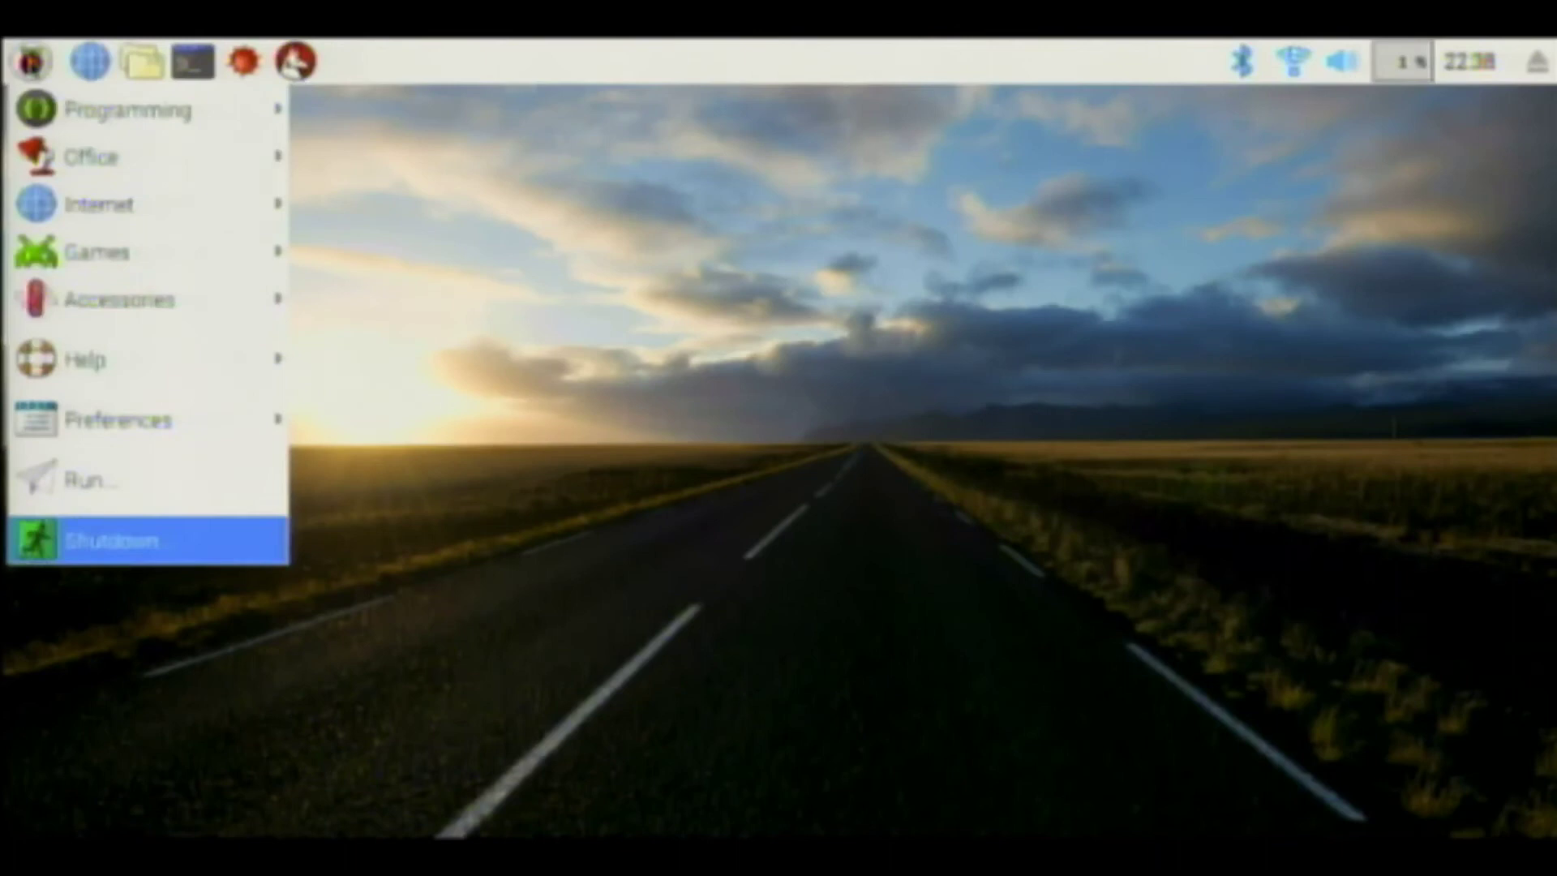
{"action": "key", "text": "Return"}
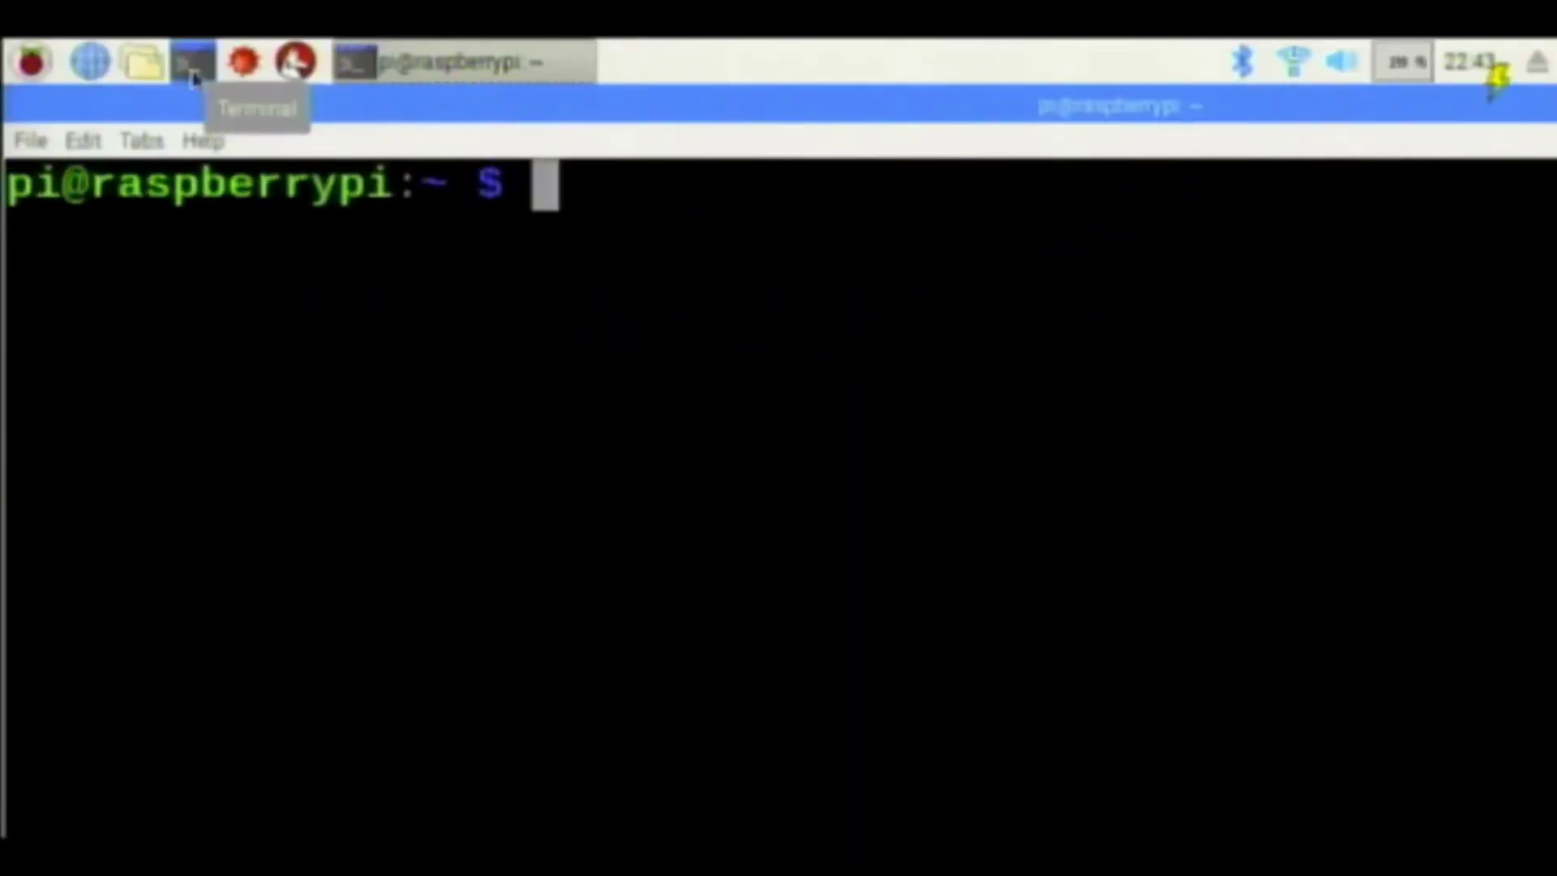
Run 'bash vidware' in a maximized terminal to start the script.
{"action": "type", "text": "ba"}
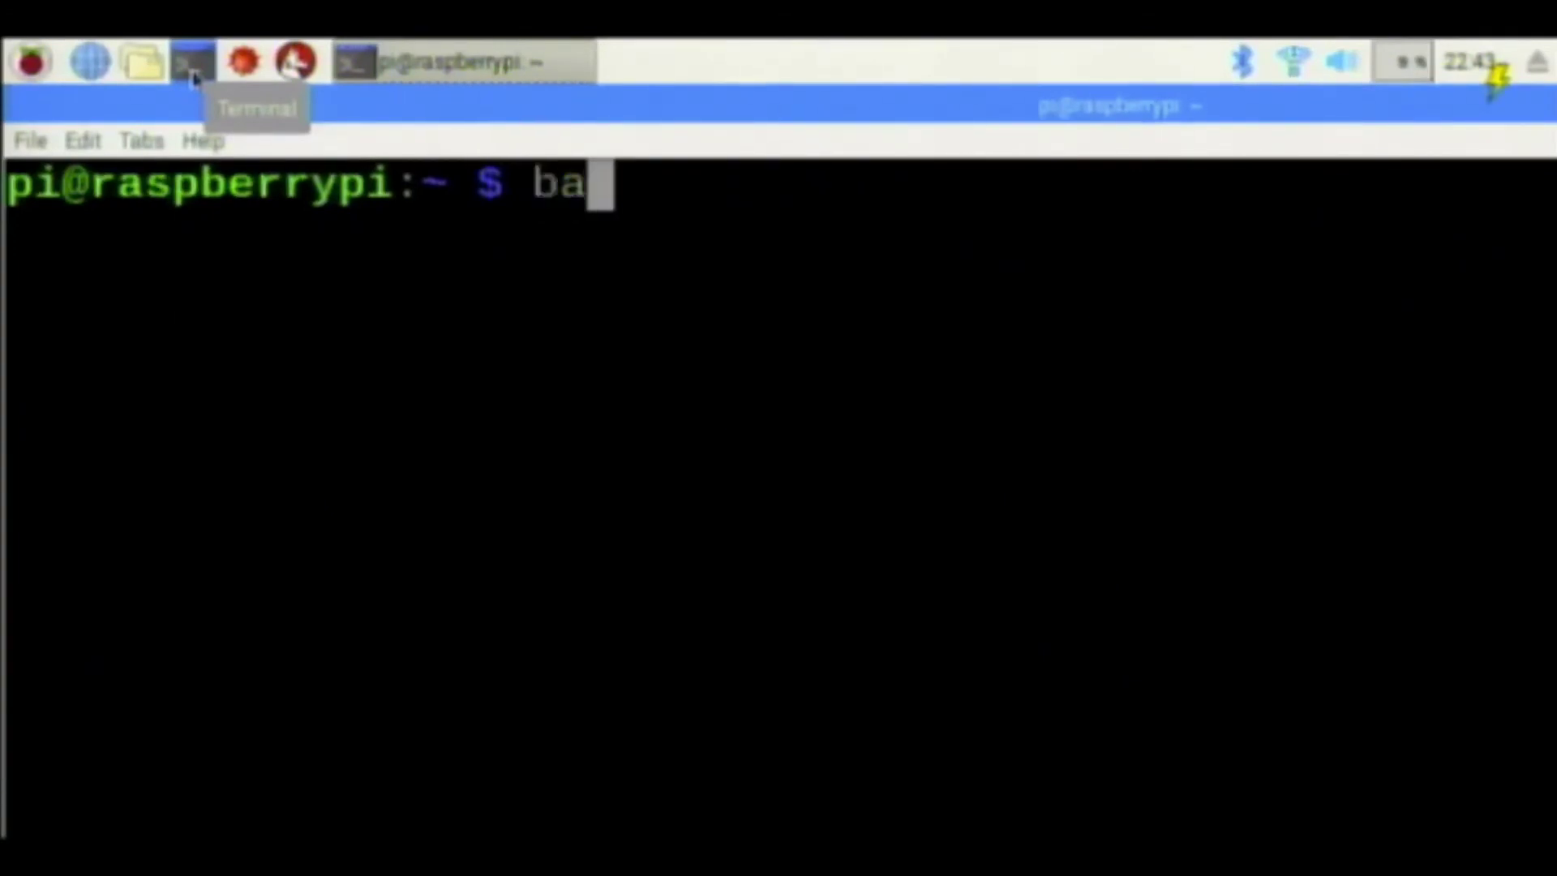
{"action": "type", "text": "sh vid"}
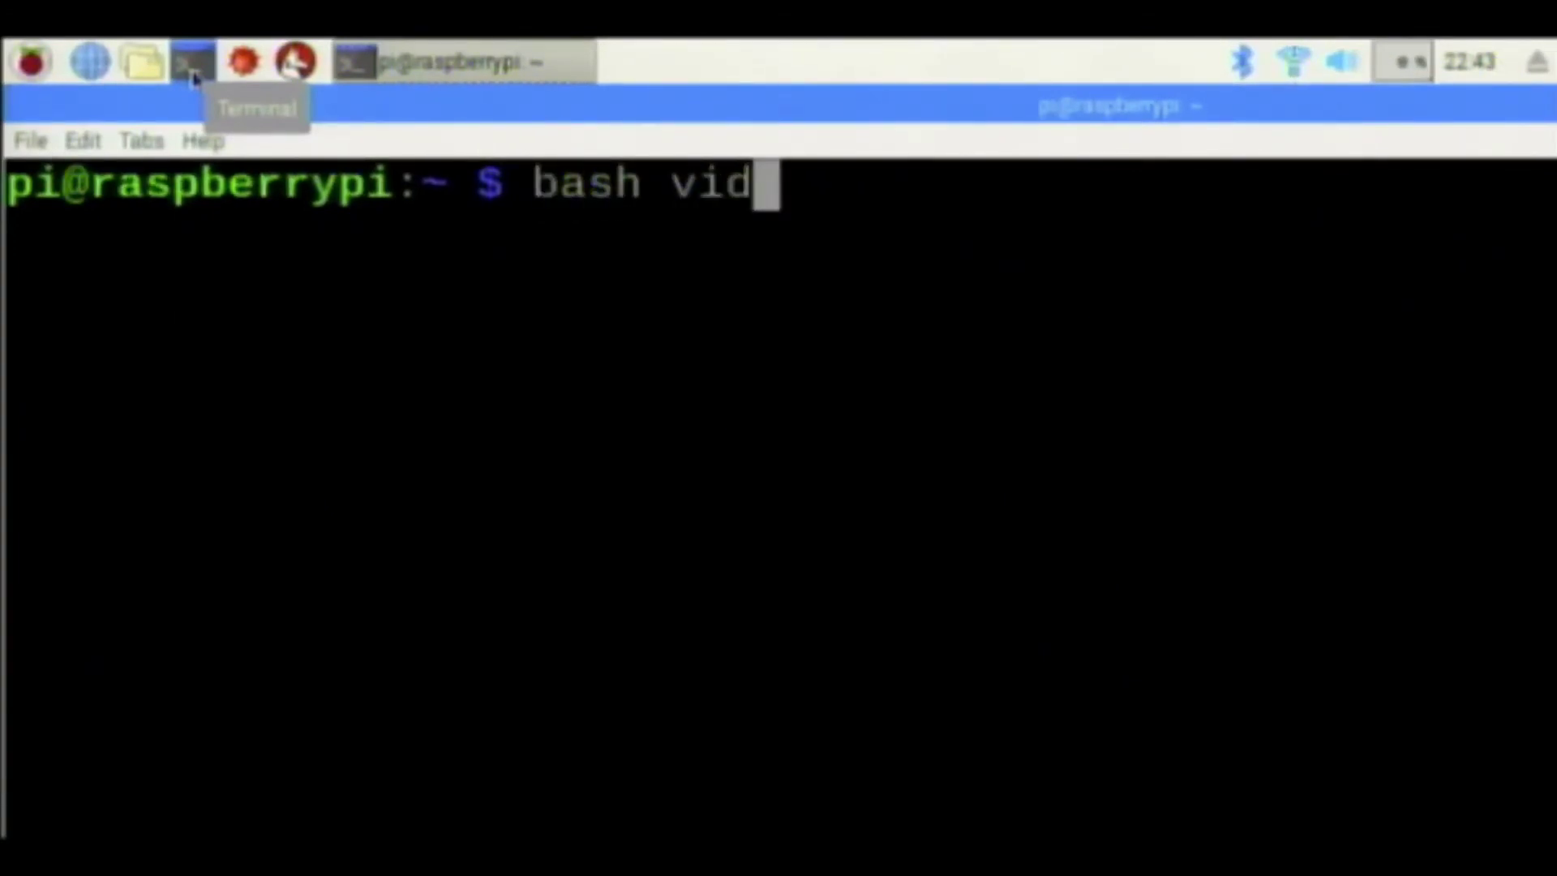
{"action": "type", "text": "ware"}
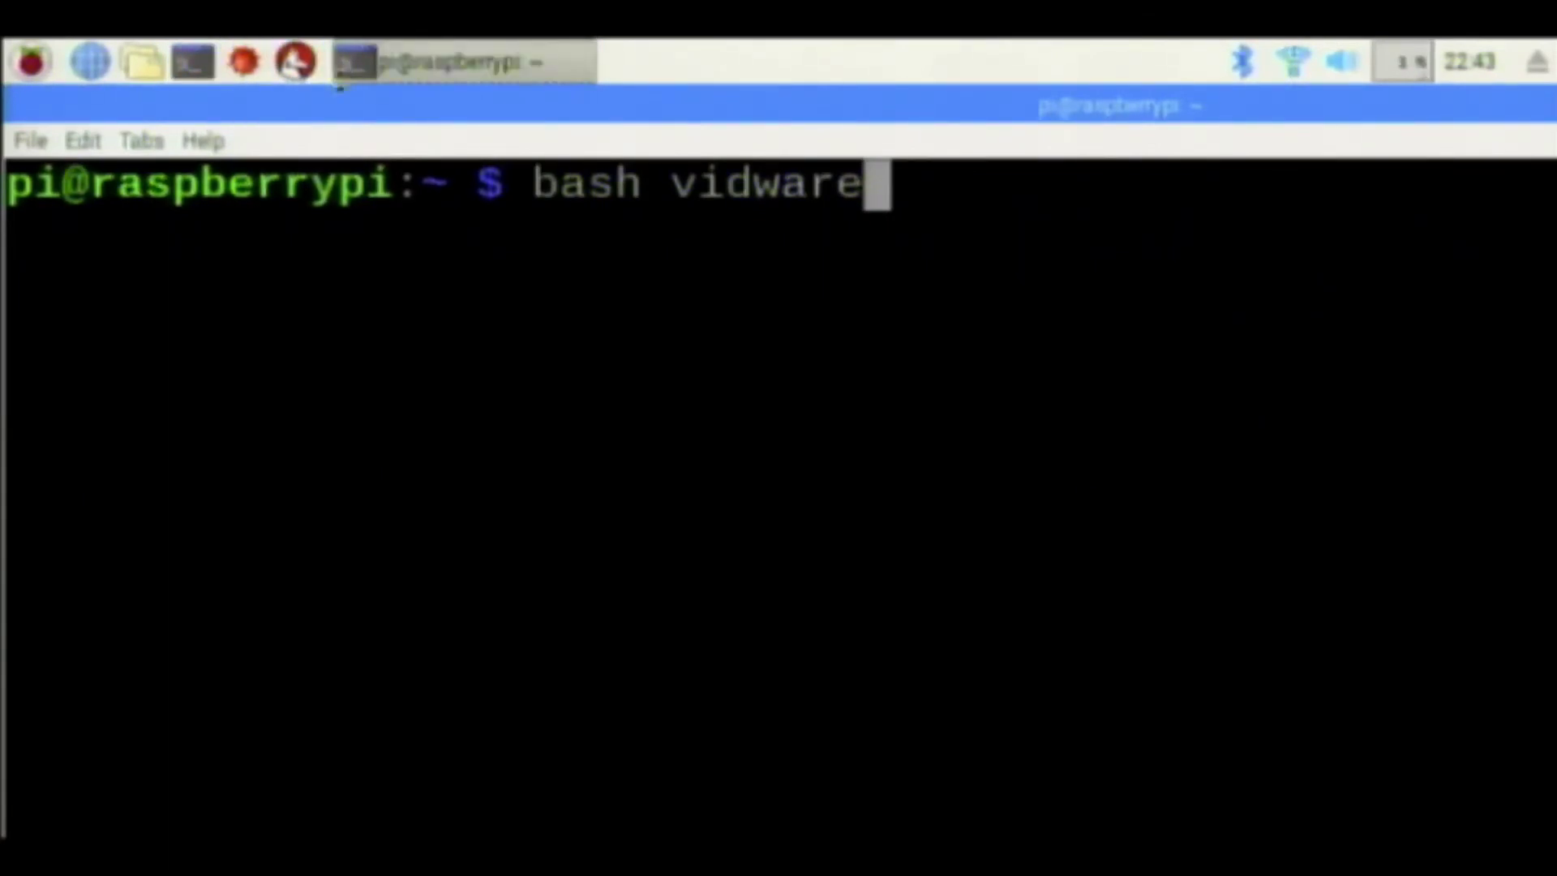
{"action": "double_click", "coordinate": [349, 109]}
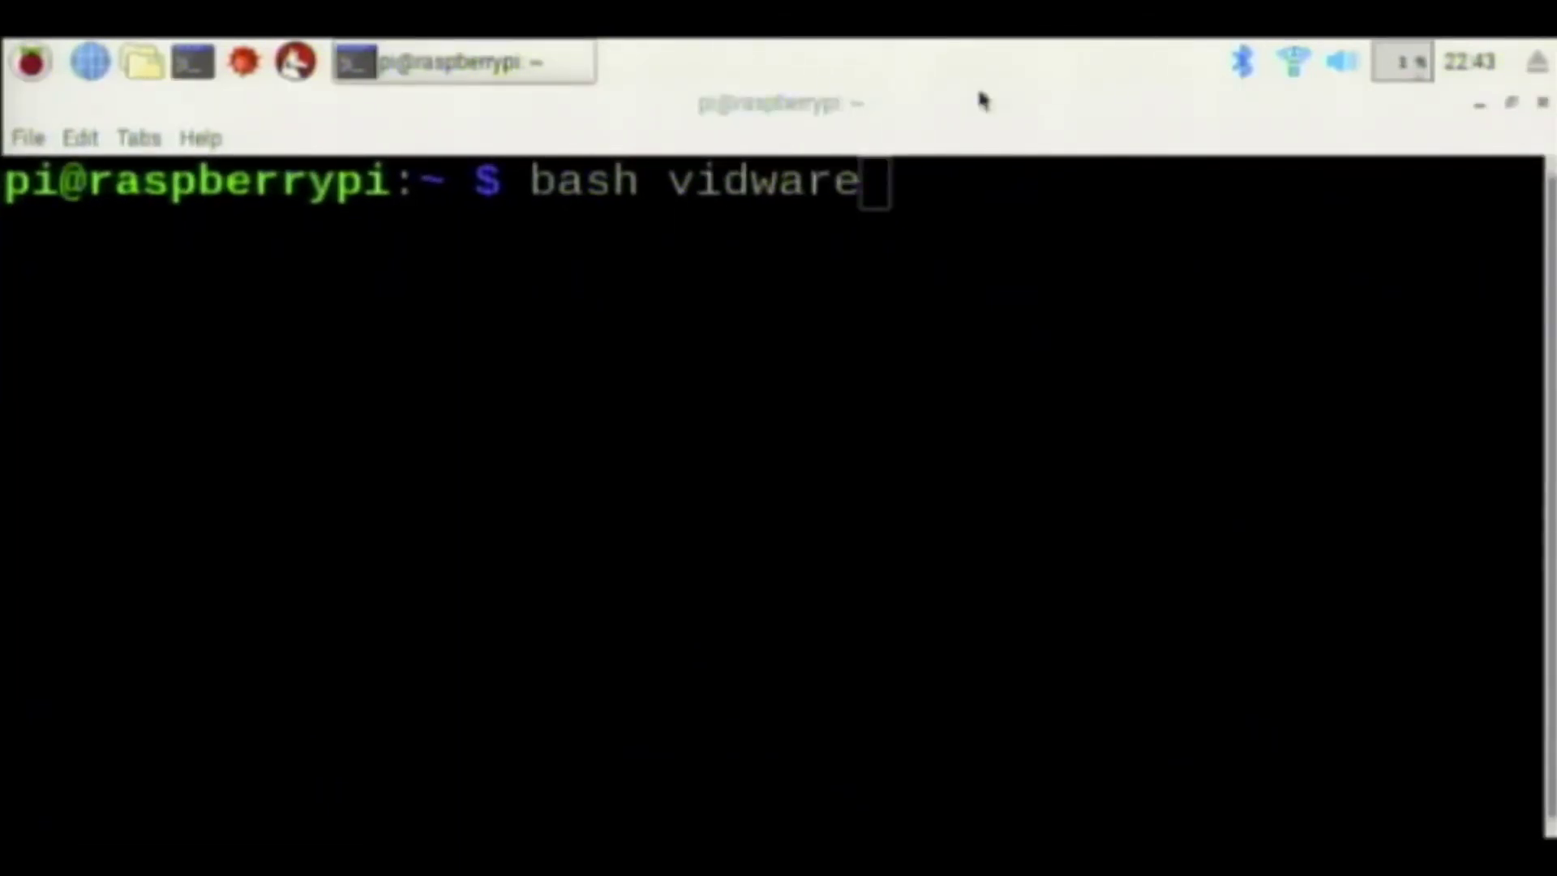
{"action": "left_click", "coordinate": [979, 191]}
{"action": "key", "text": "Return"}
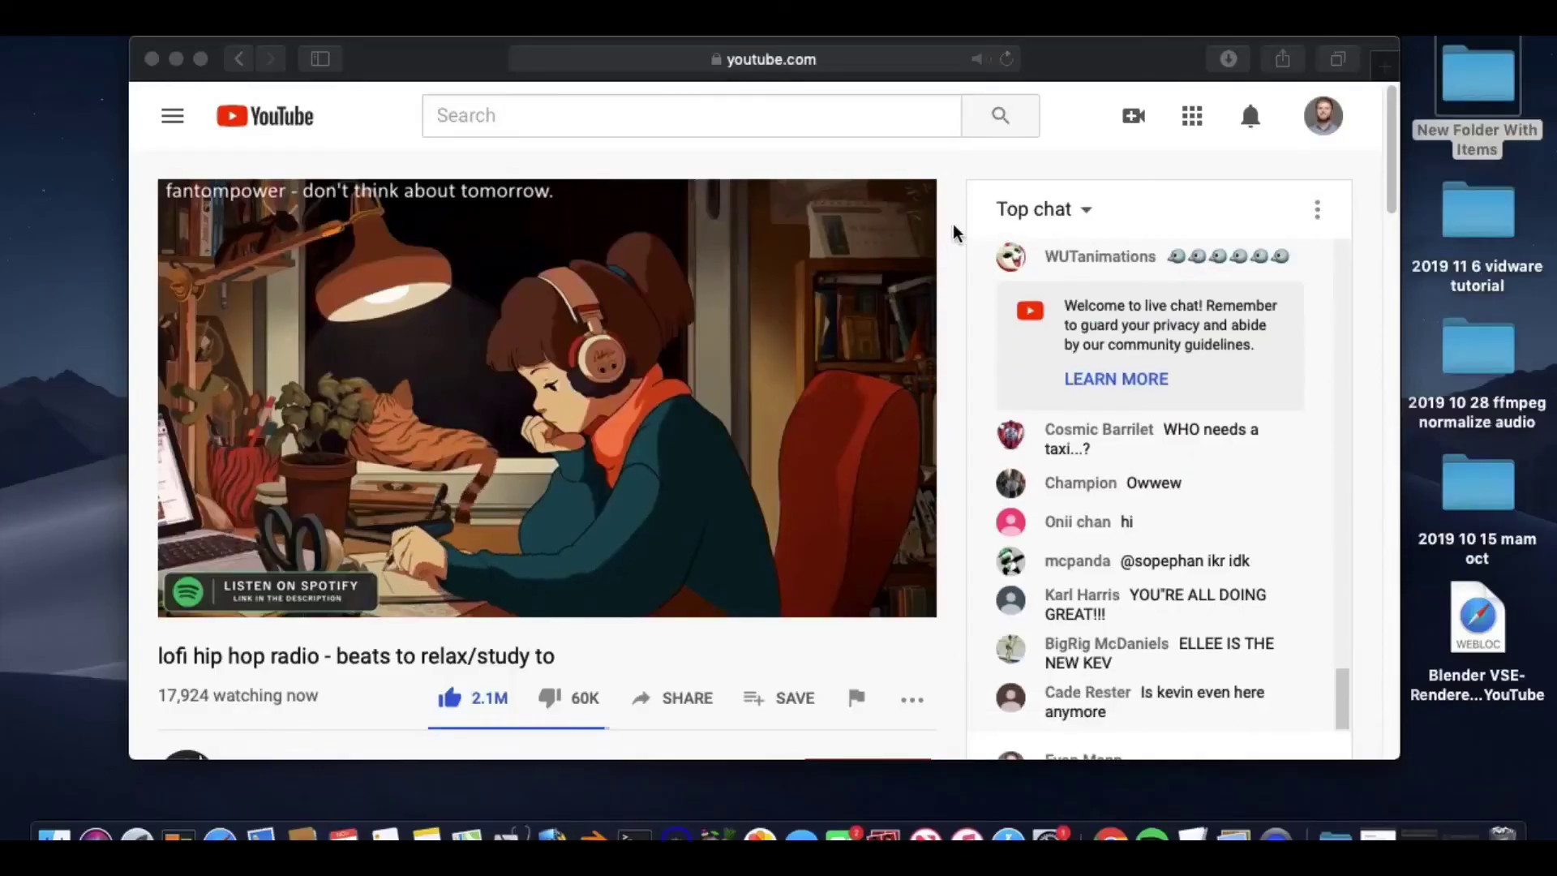
Bring Safari forward and show the lofi hip hop stream's full URL in the address bar.
{"action": "left_click", "coordinate": [326, 648]}
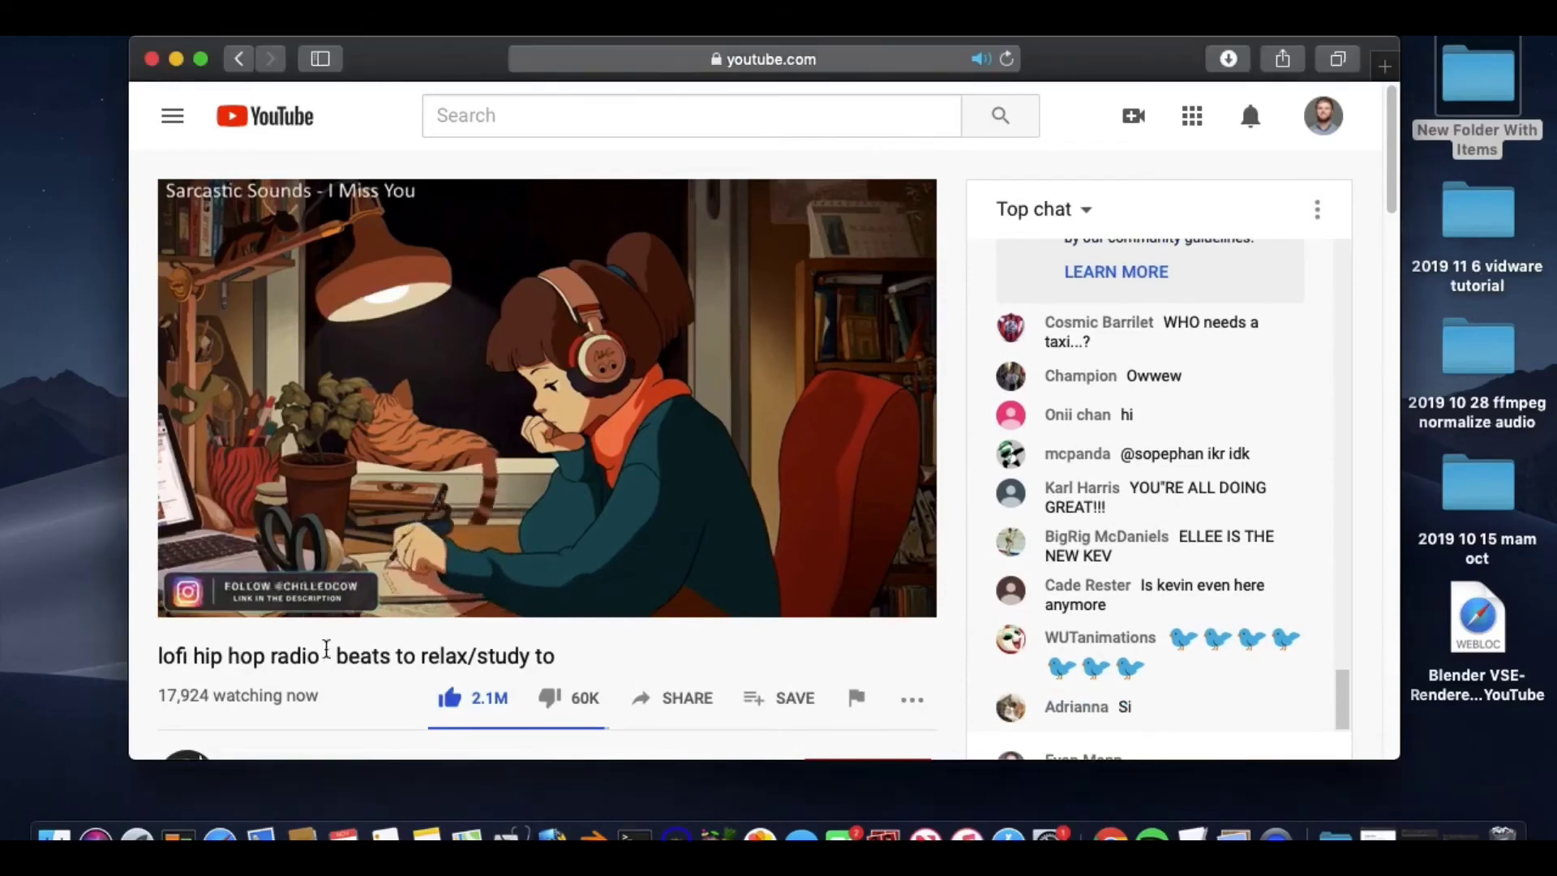
{"action": "mouse_move", "coordinate": [349, 542]}
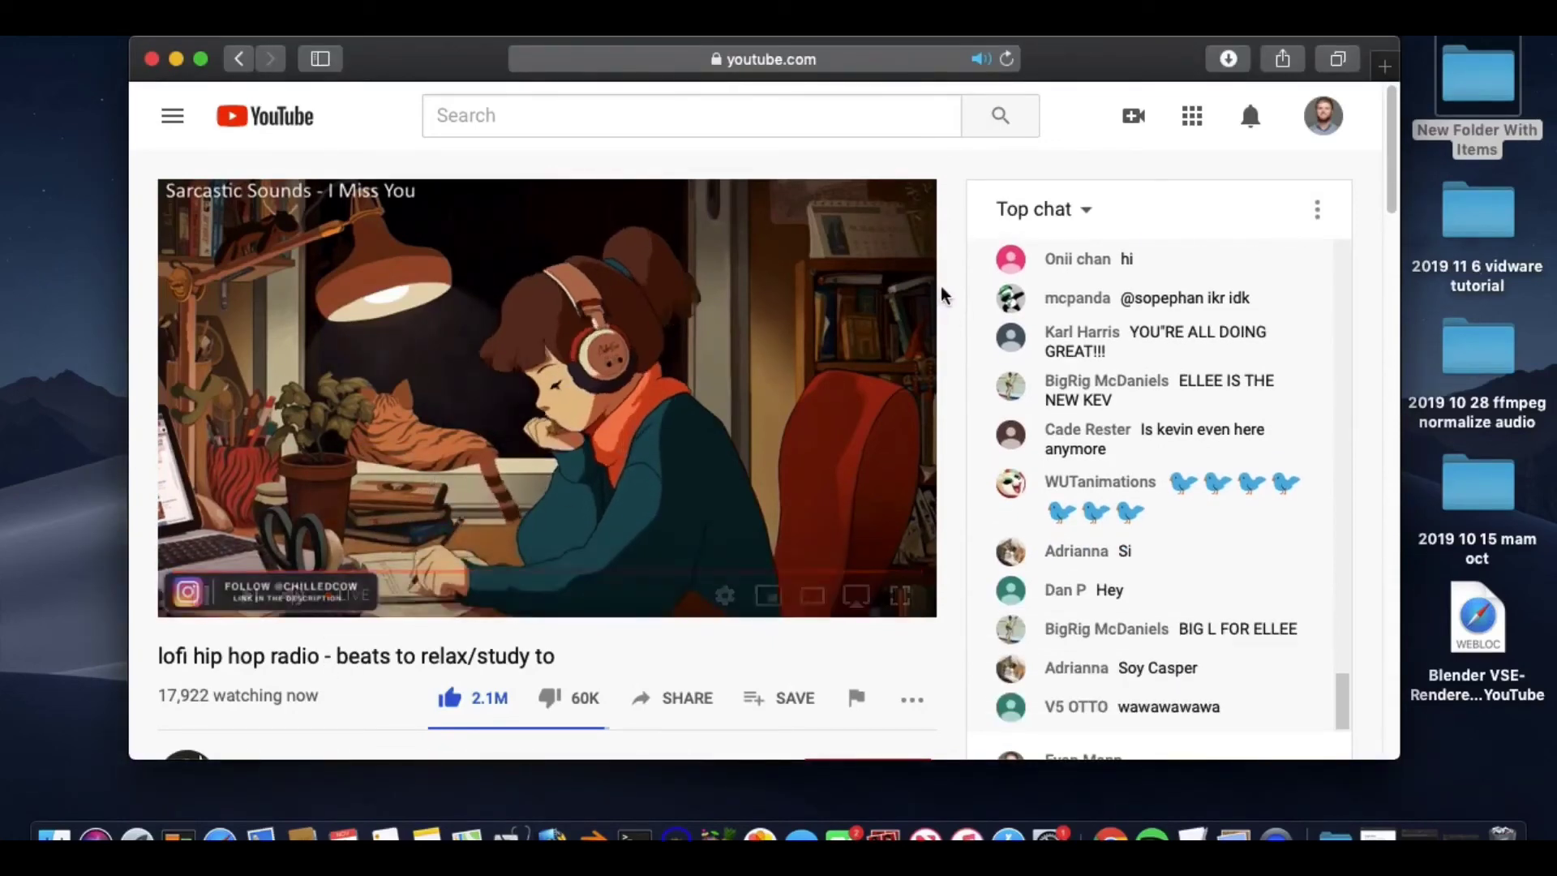
{"action": "scroll", "coordinate": [941, 365], "scroll_direction": "down", "scroll_amount": 2}
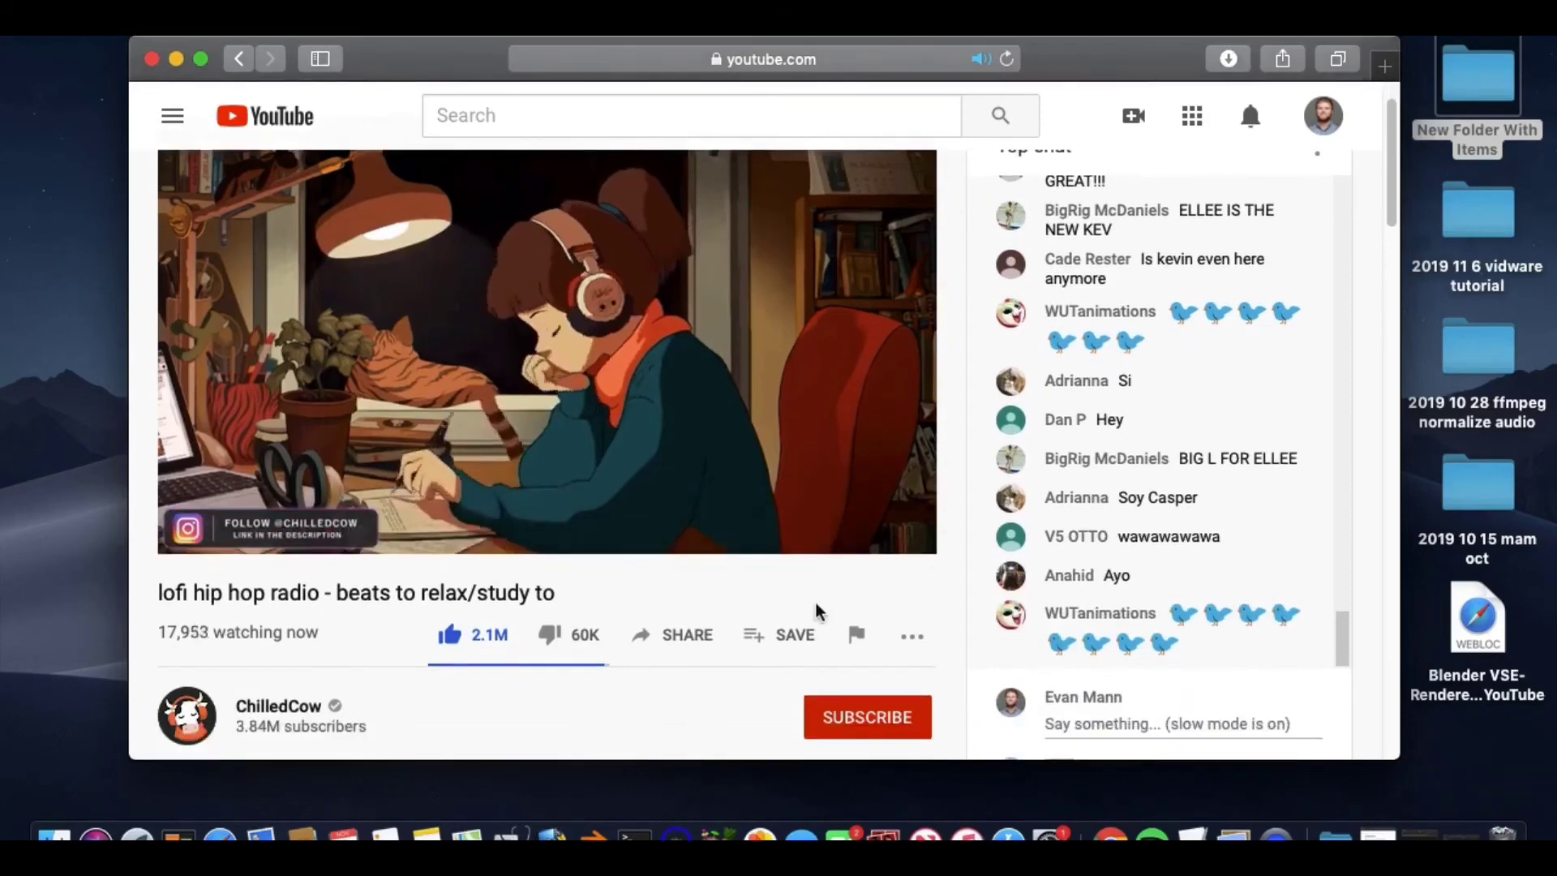
{"action": "left_click", "coordinate": [762, 63]}
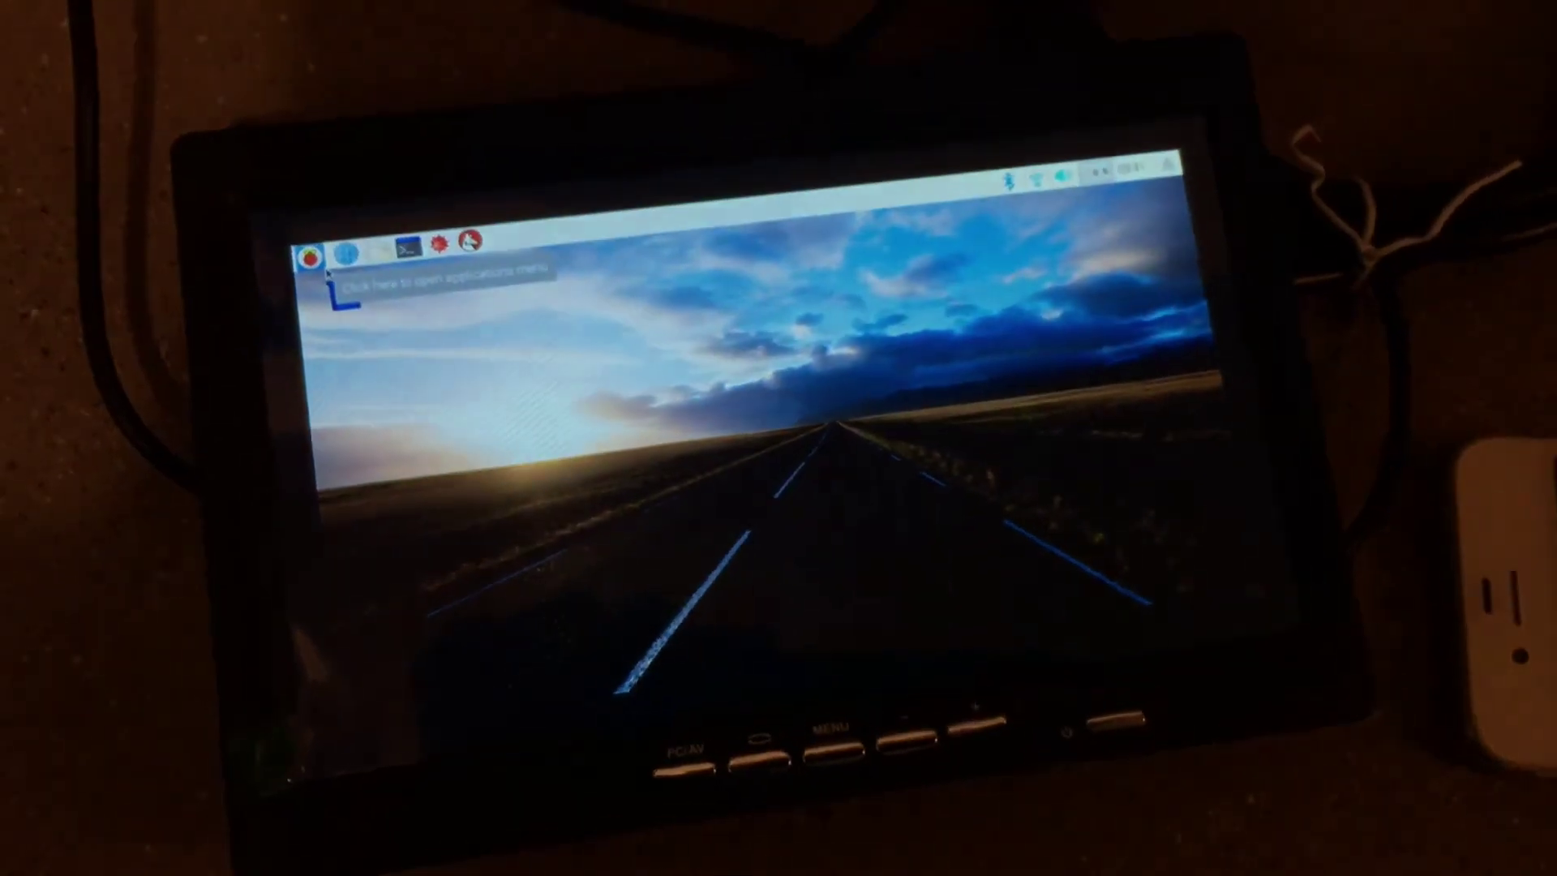
{"action": "left_click", "coordinate": [399, 329]}
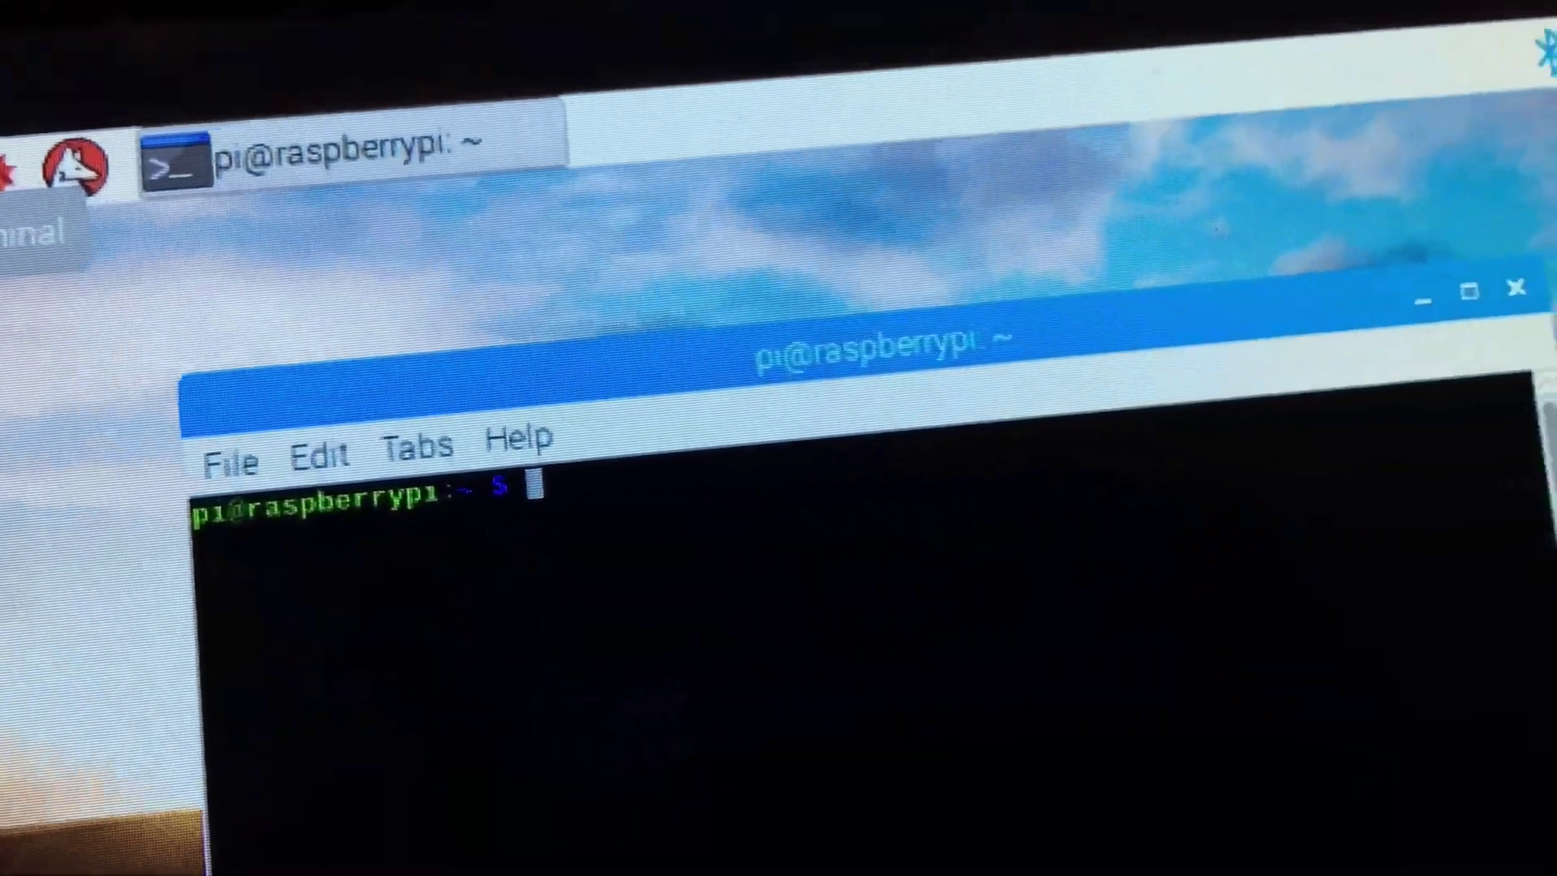
{"action": "type", "text": "mp"}
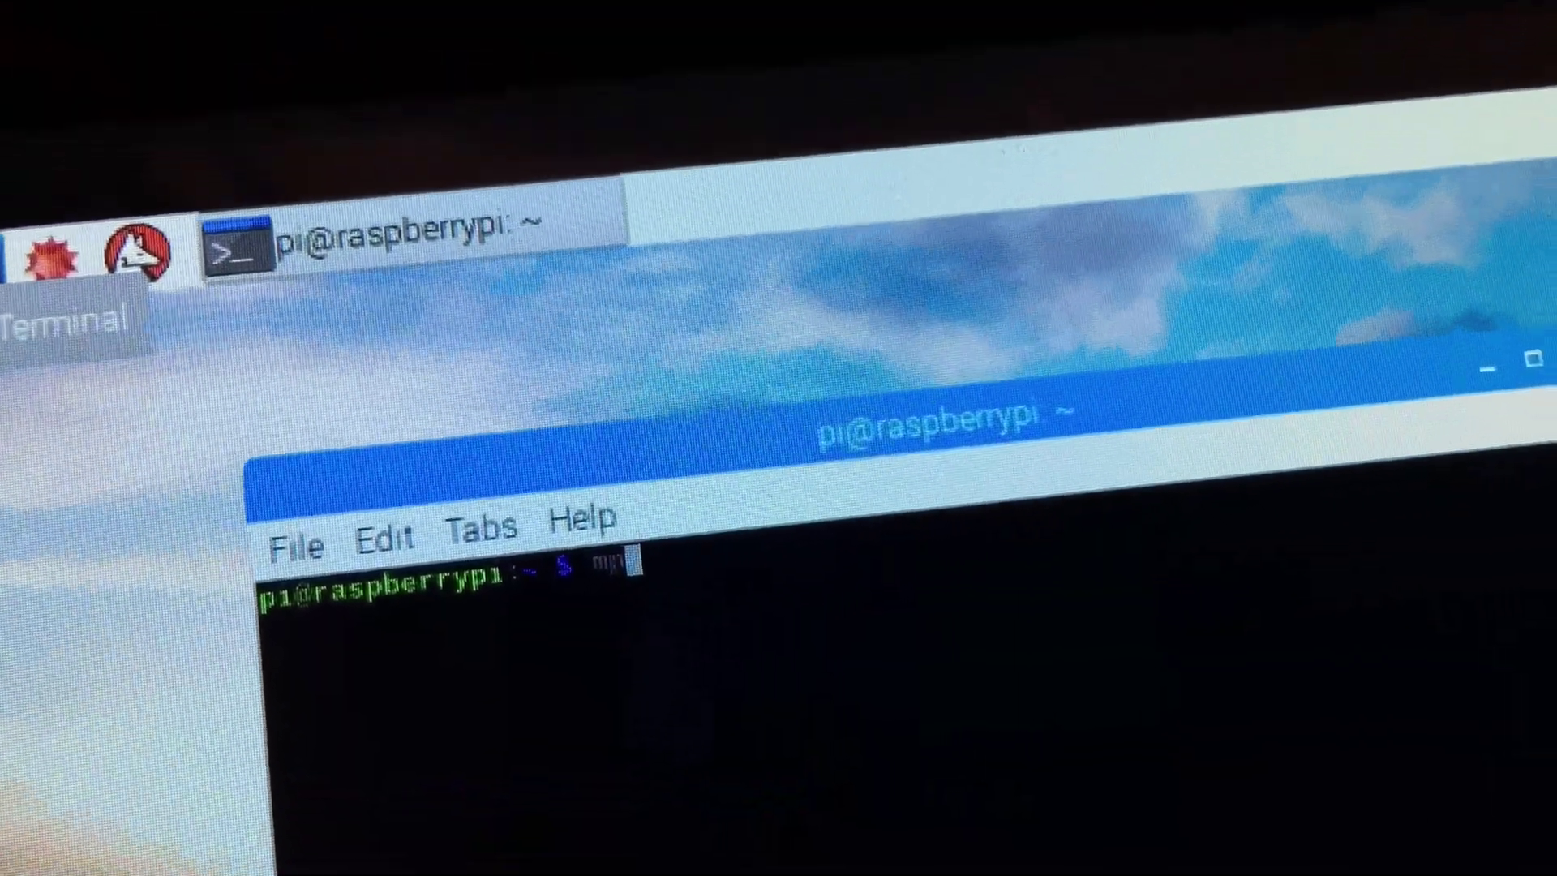
{"action": "type", "text": "v"}
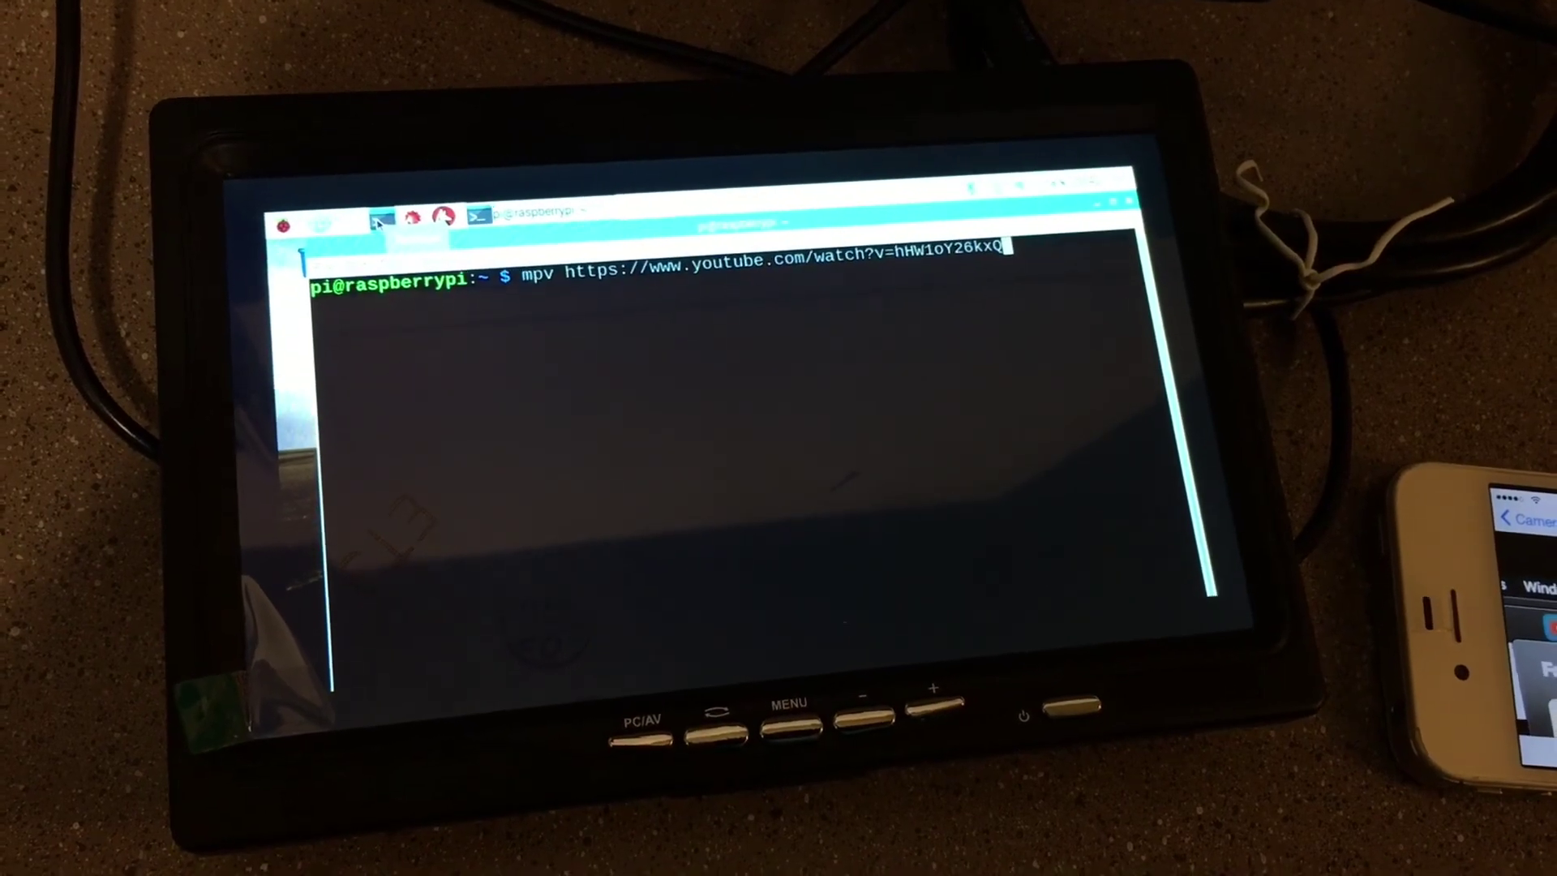
{"action": "key", "text": "Return"}
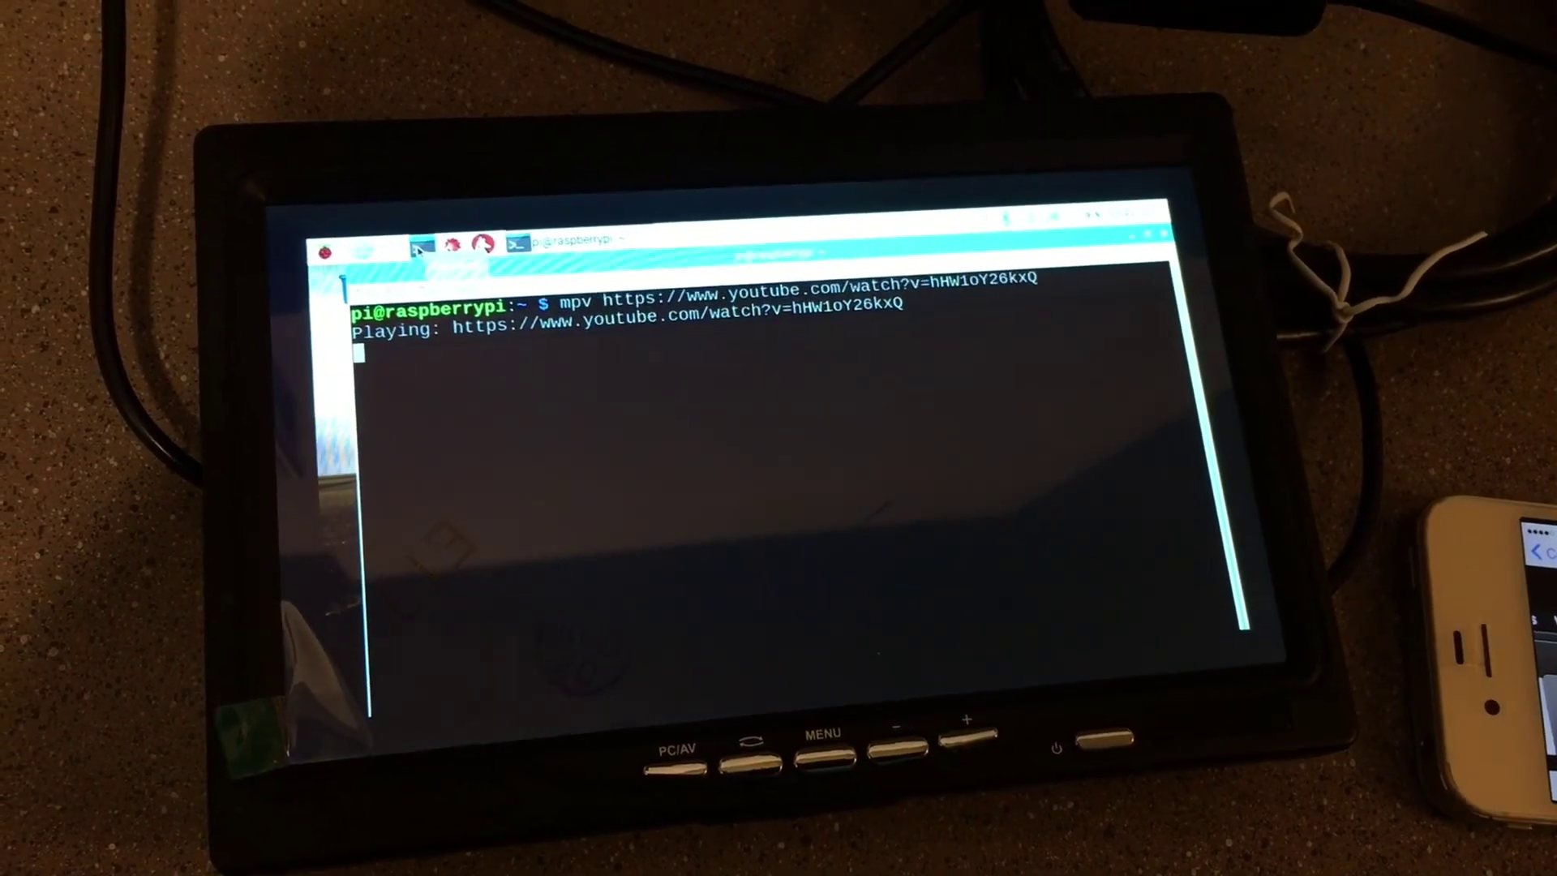